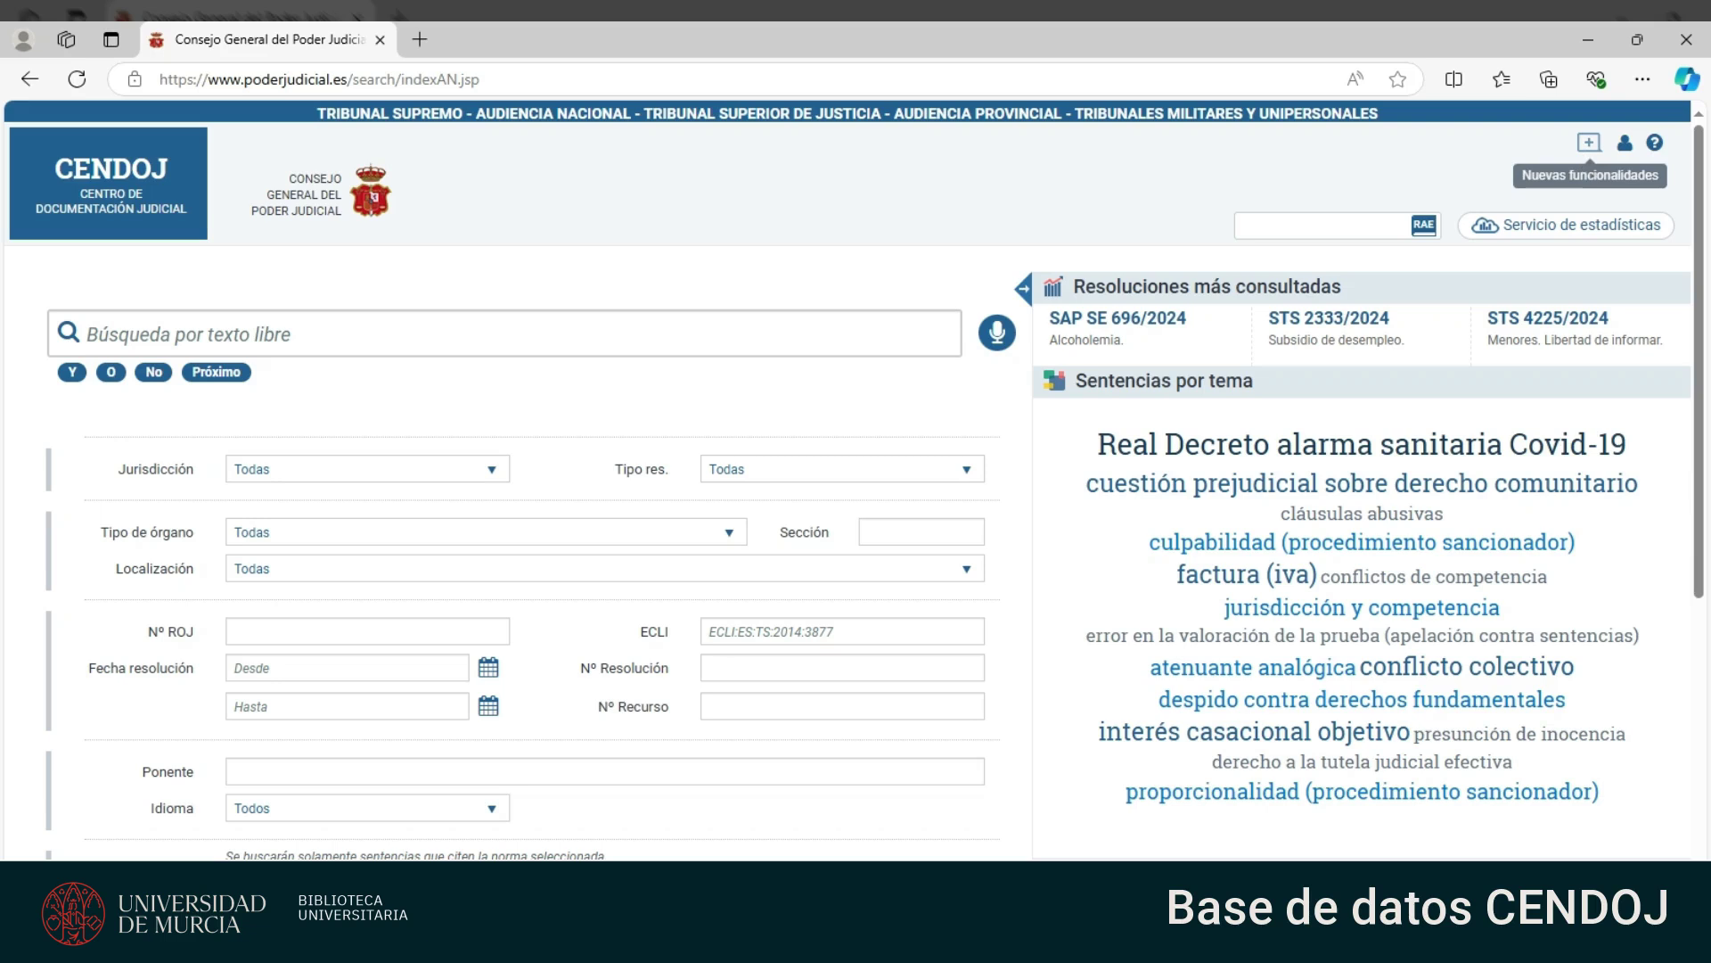
Open the restricted alerts area and bring up its form for creating a new account
left_click(1626, 144)
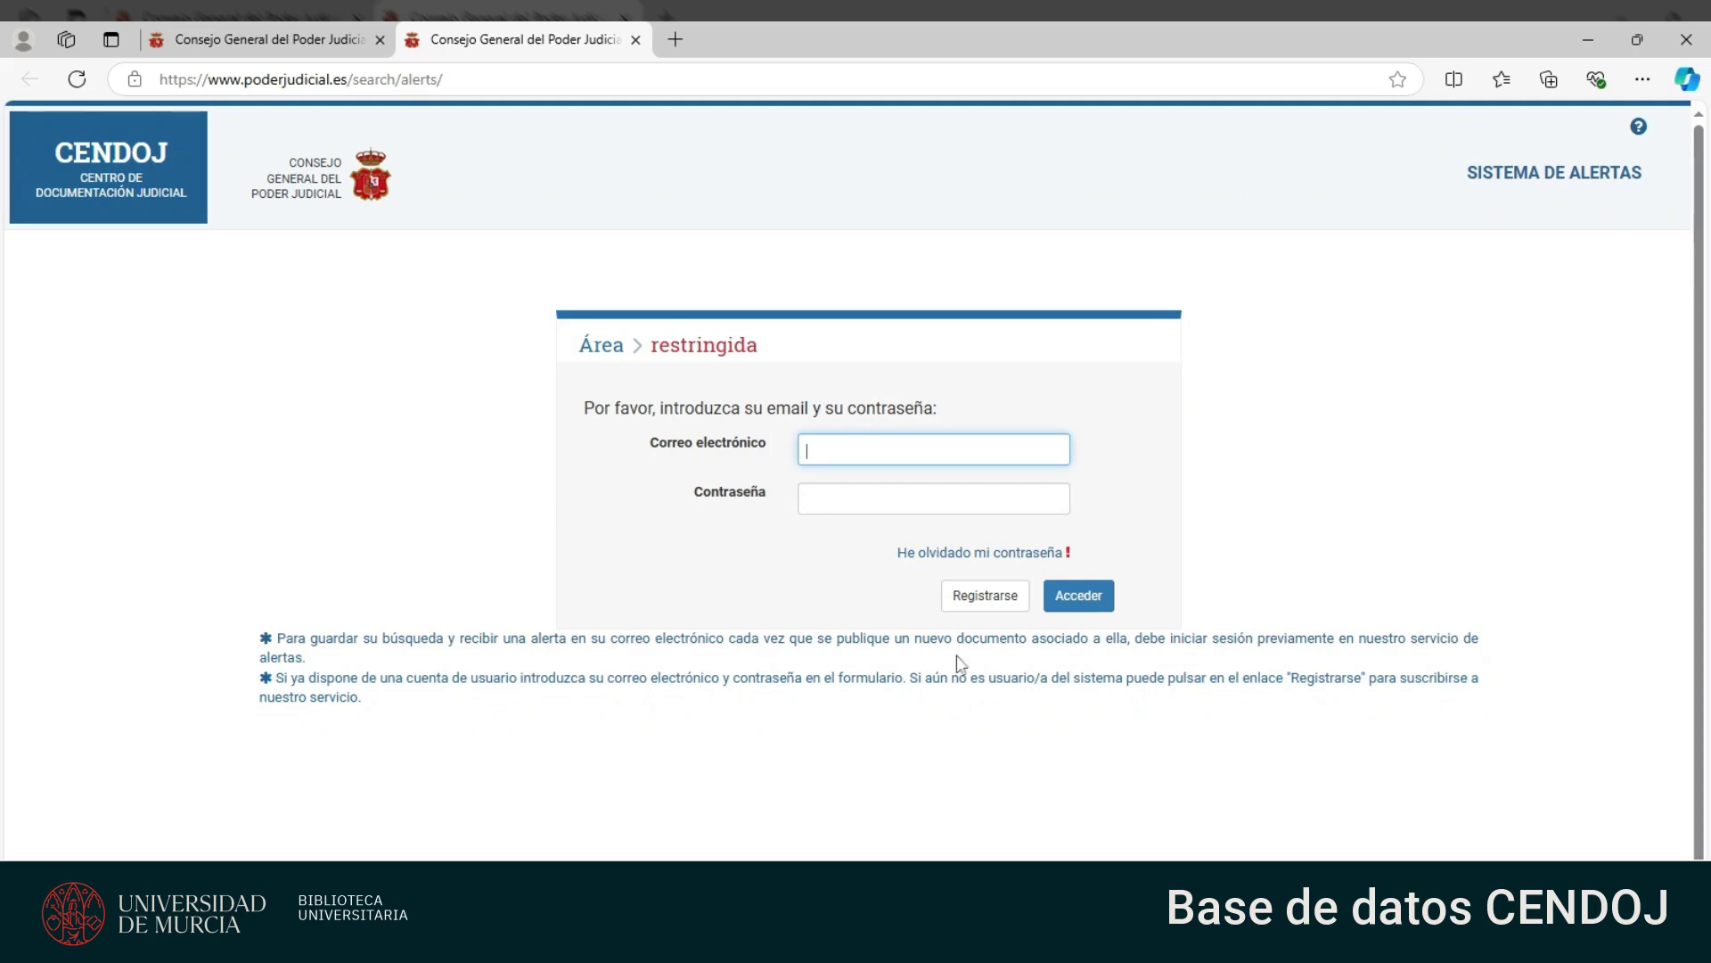
left_click(973, 611)
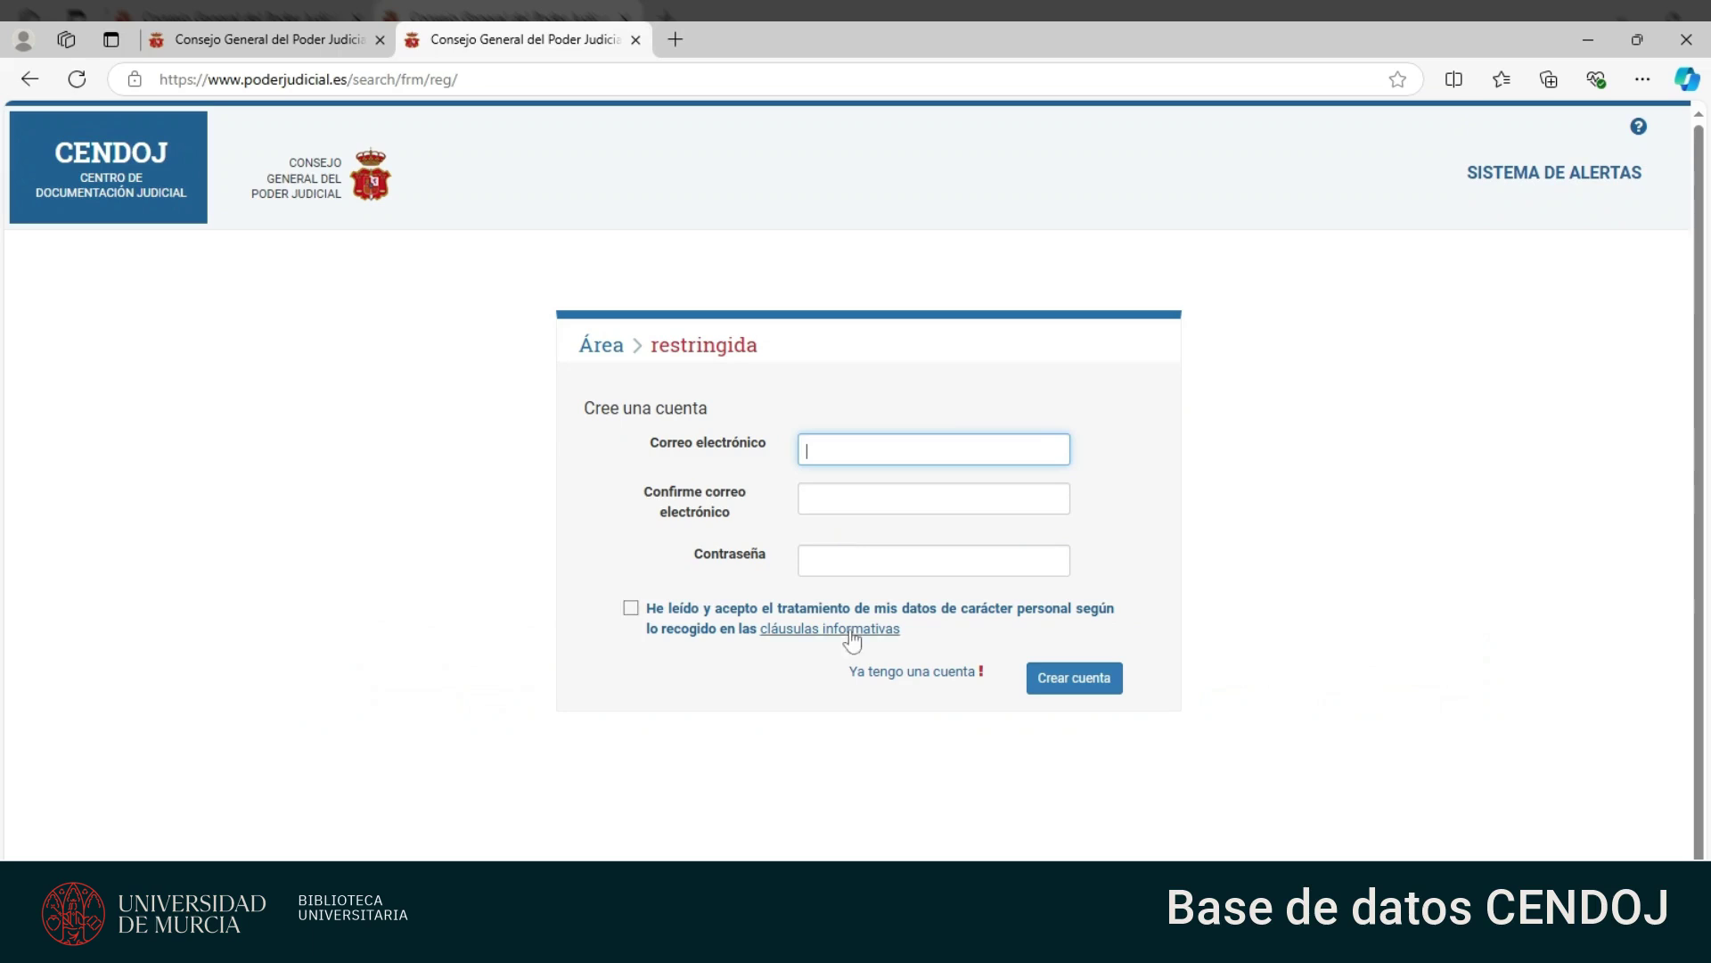
Return to the search page, look up "dolo" in the RAE legal dictionary and preview the suggested terms' definitions
left_click(296, 33)
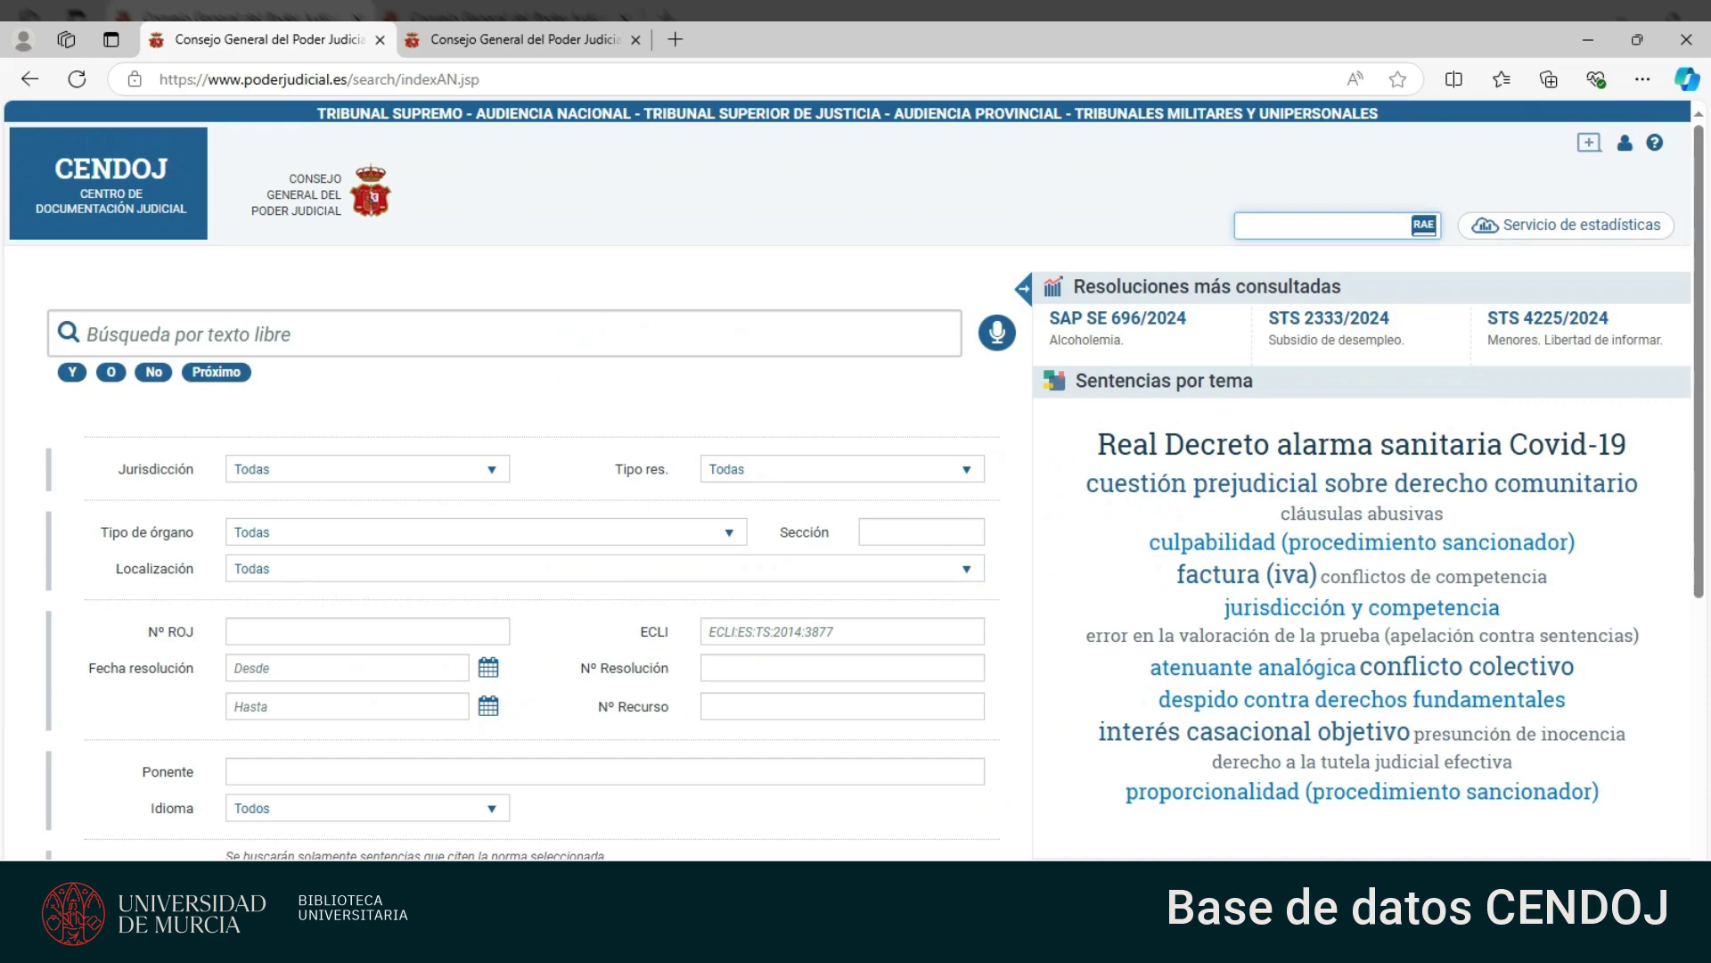
type("dolo")
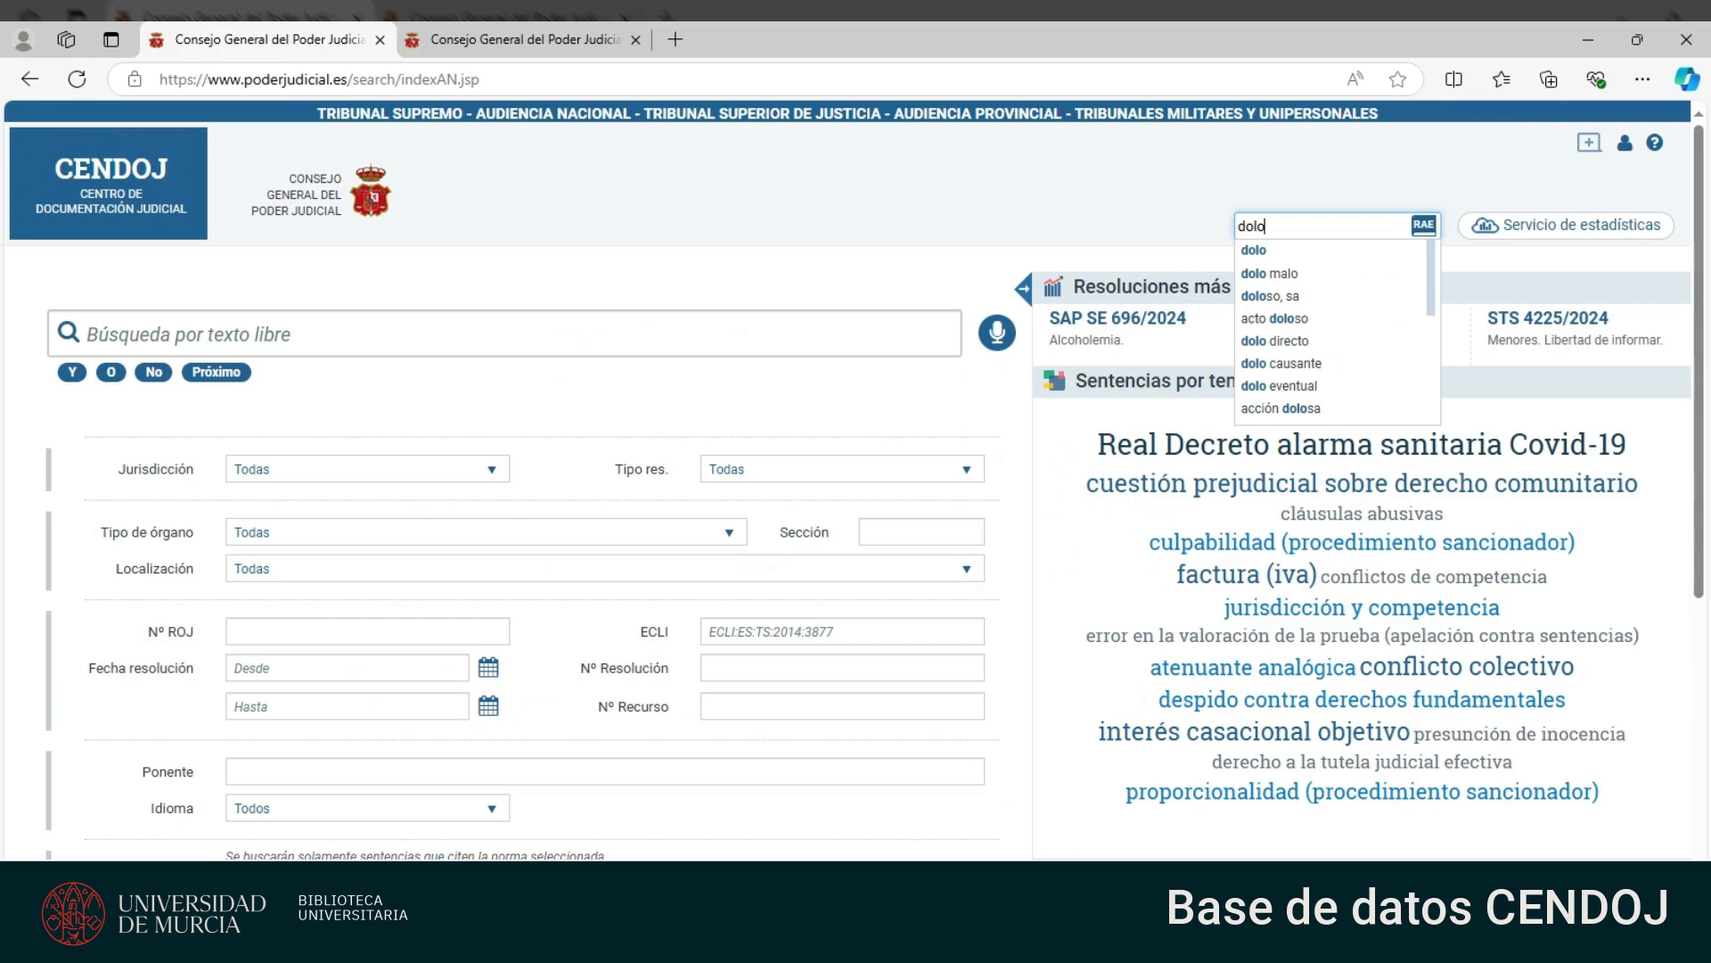
mouse_move(1264, 261)
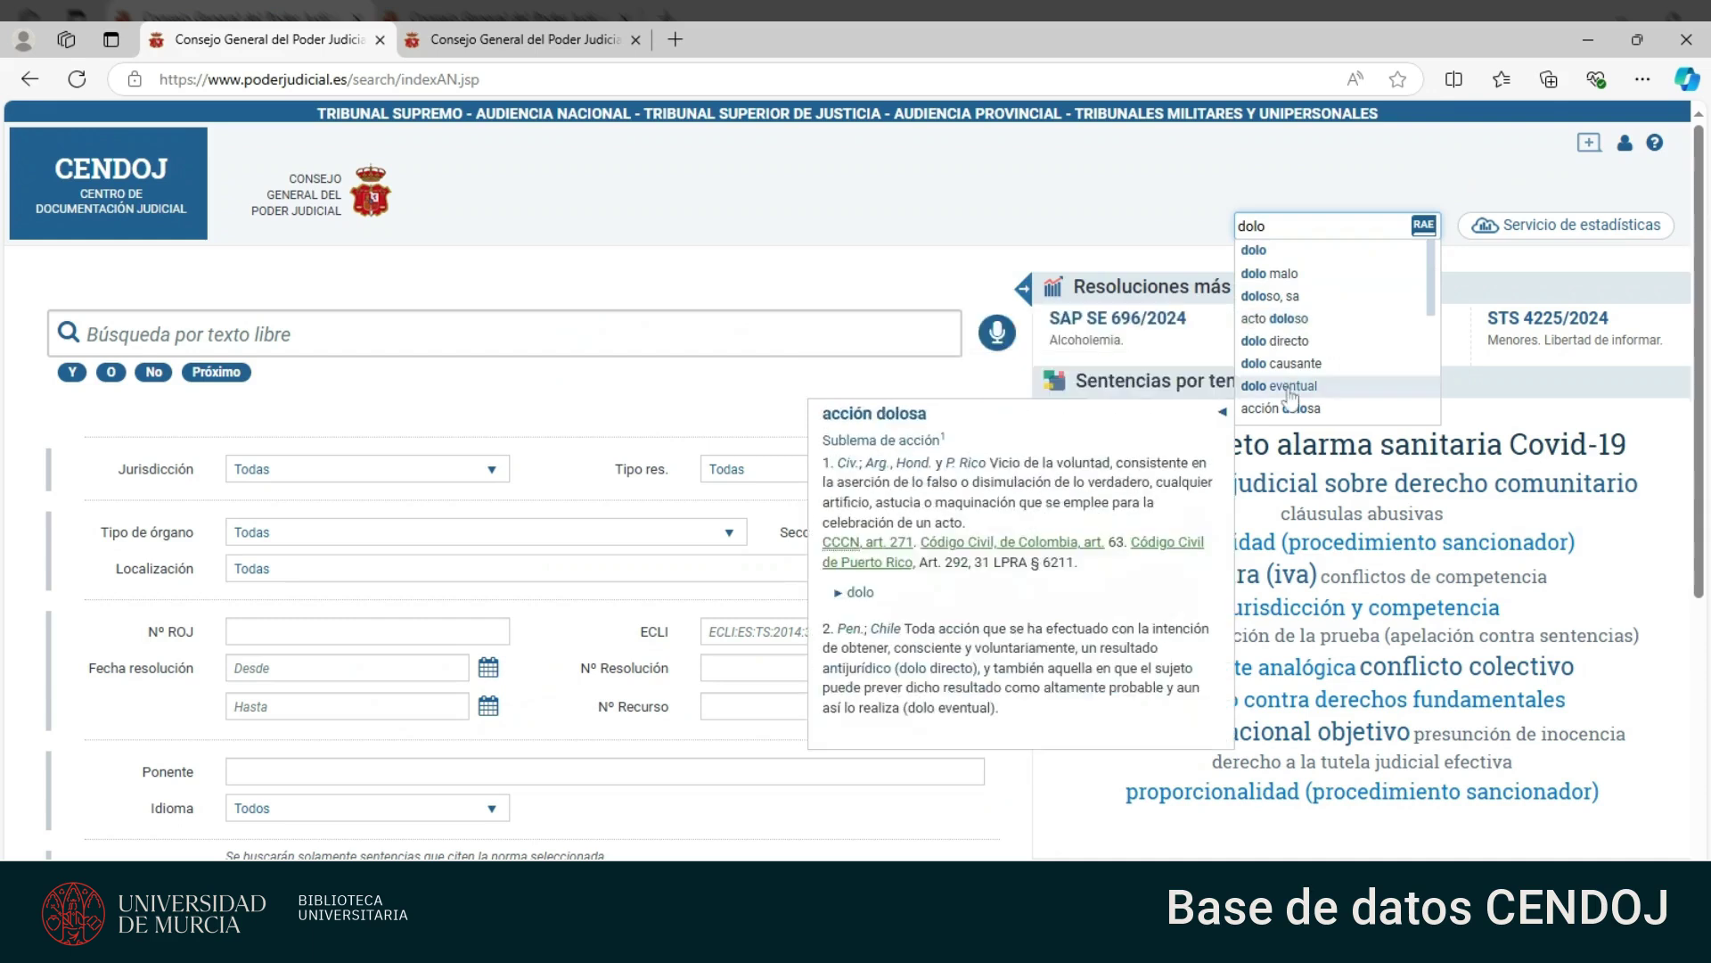
Open the statistics service's Buscador de jurisprudencia board and examine its charts, map and Provincia filter
left_click(1573, 234)
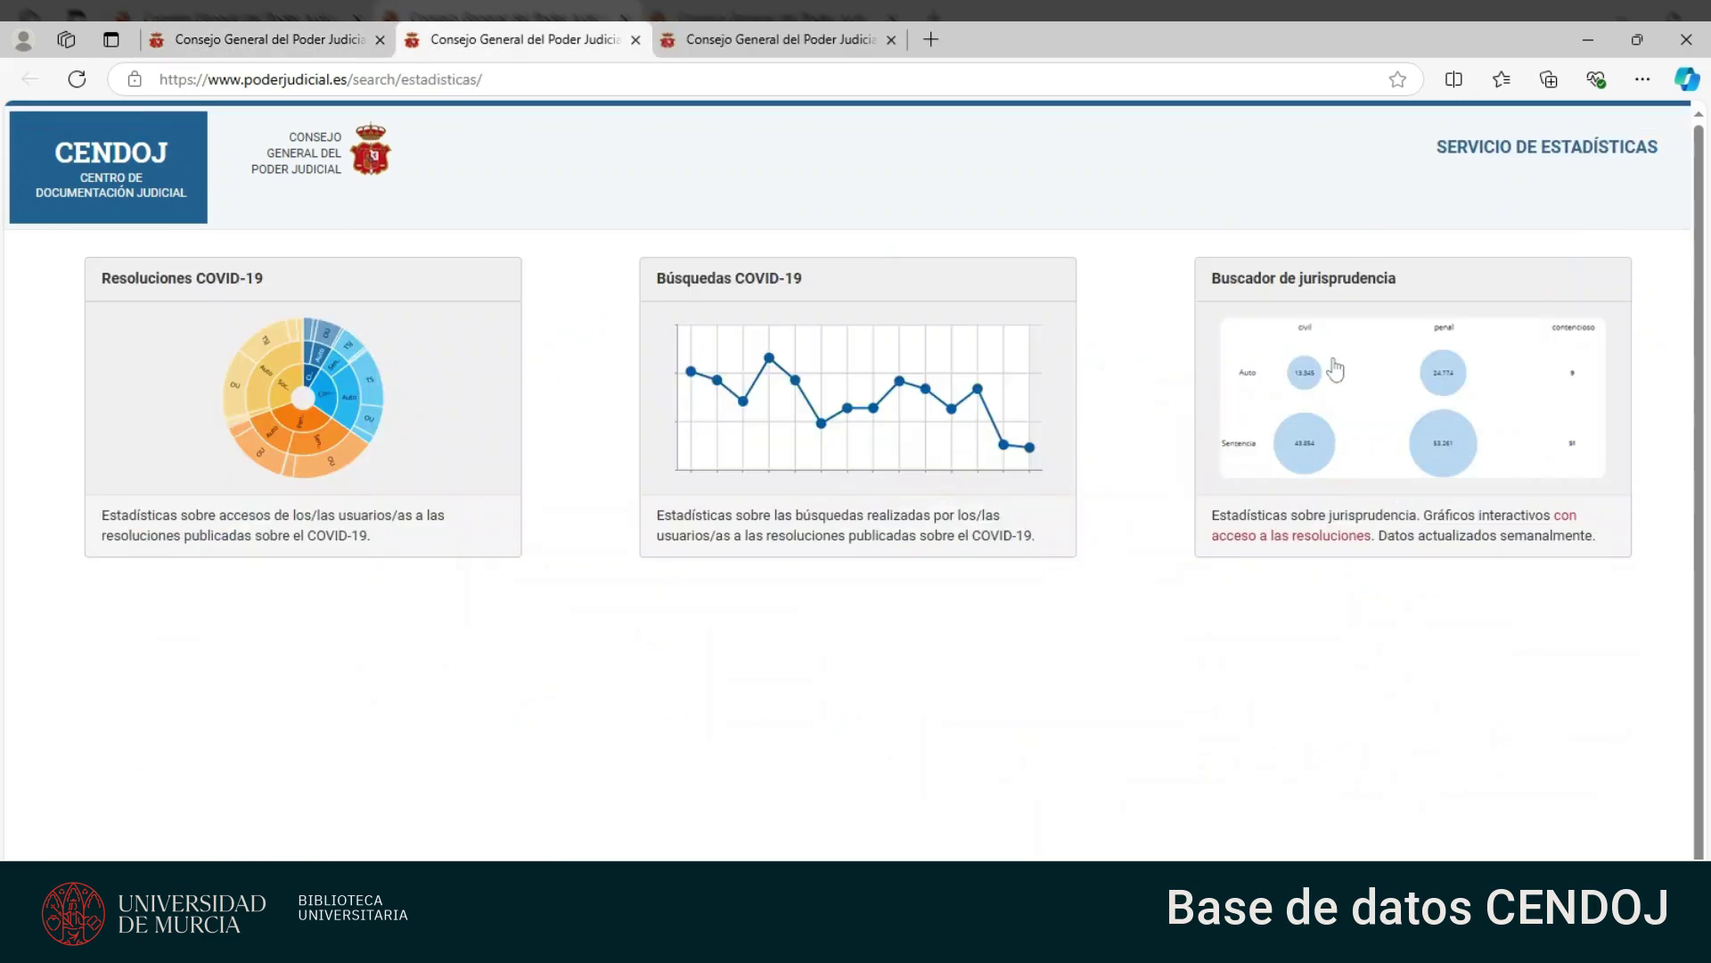
left_click(1255, 416)
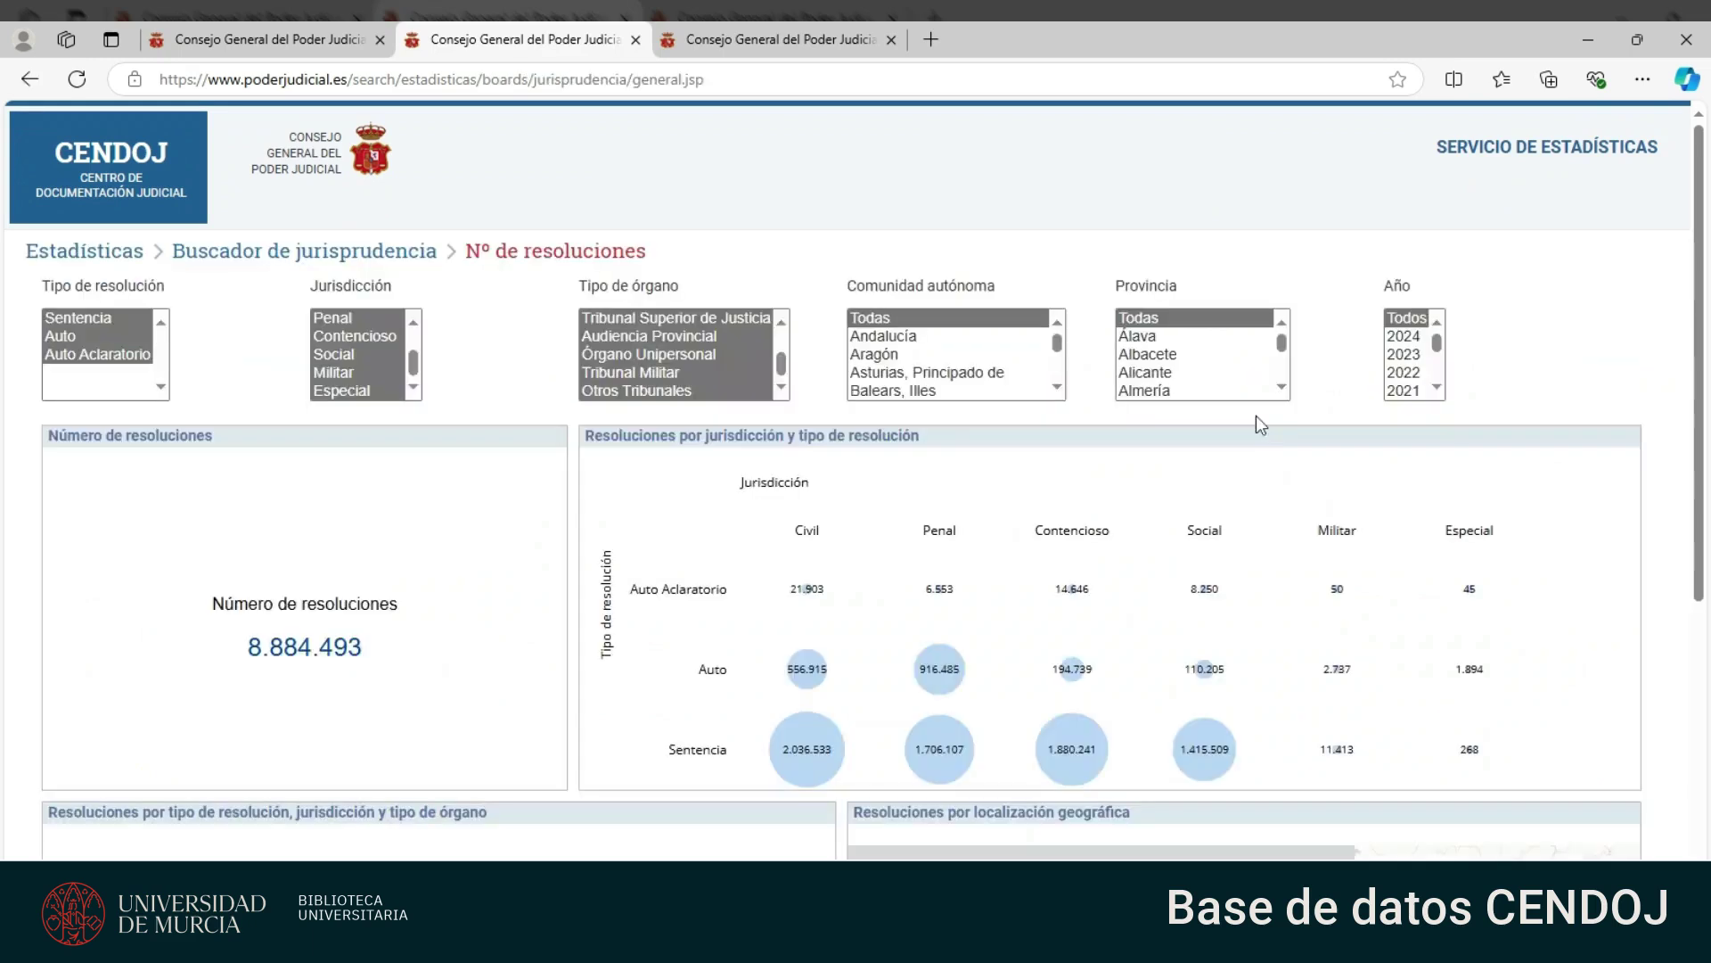
scroll(1194, 354, "down", 5)
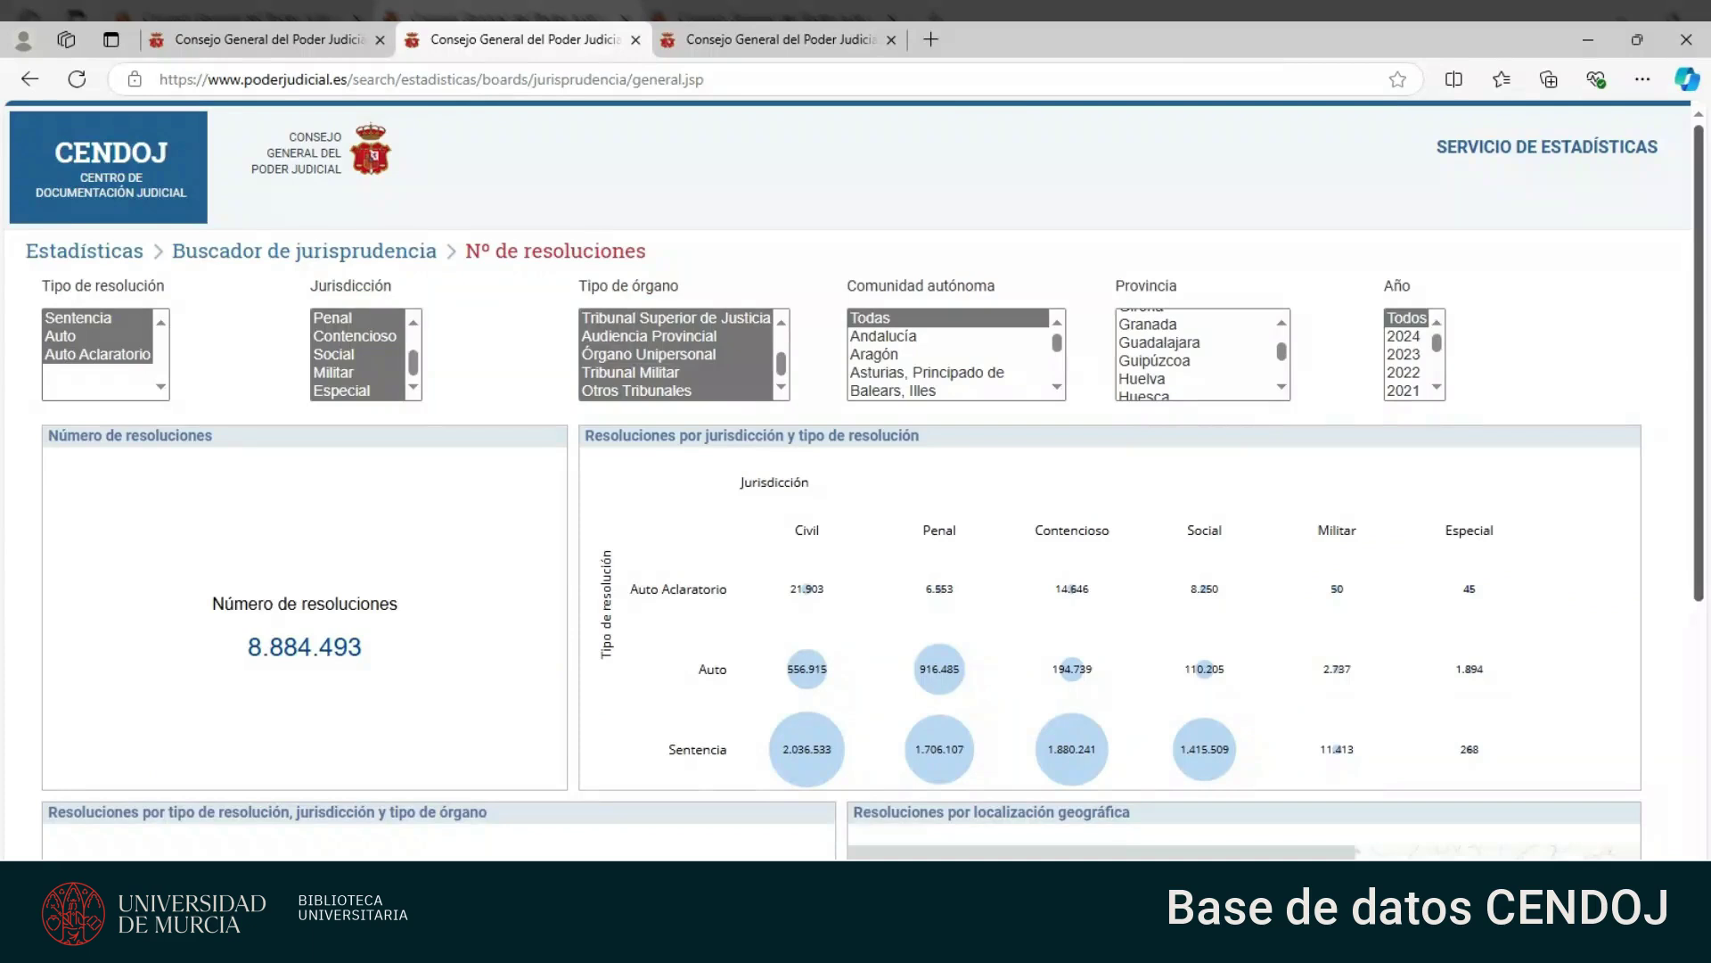
scroll(1648, 288, "down", 3)
scroll(1647, 287, "down", 2)
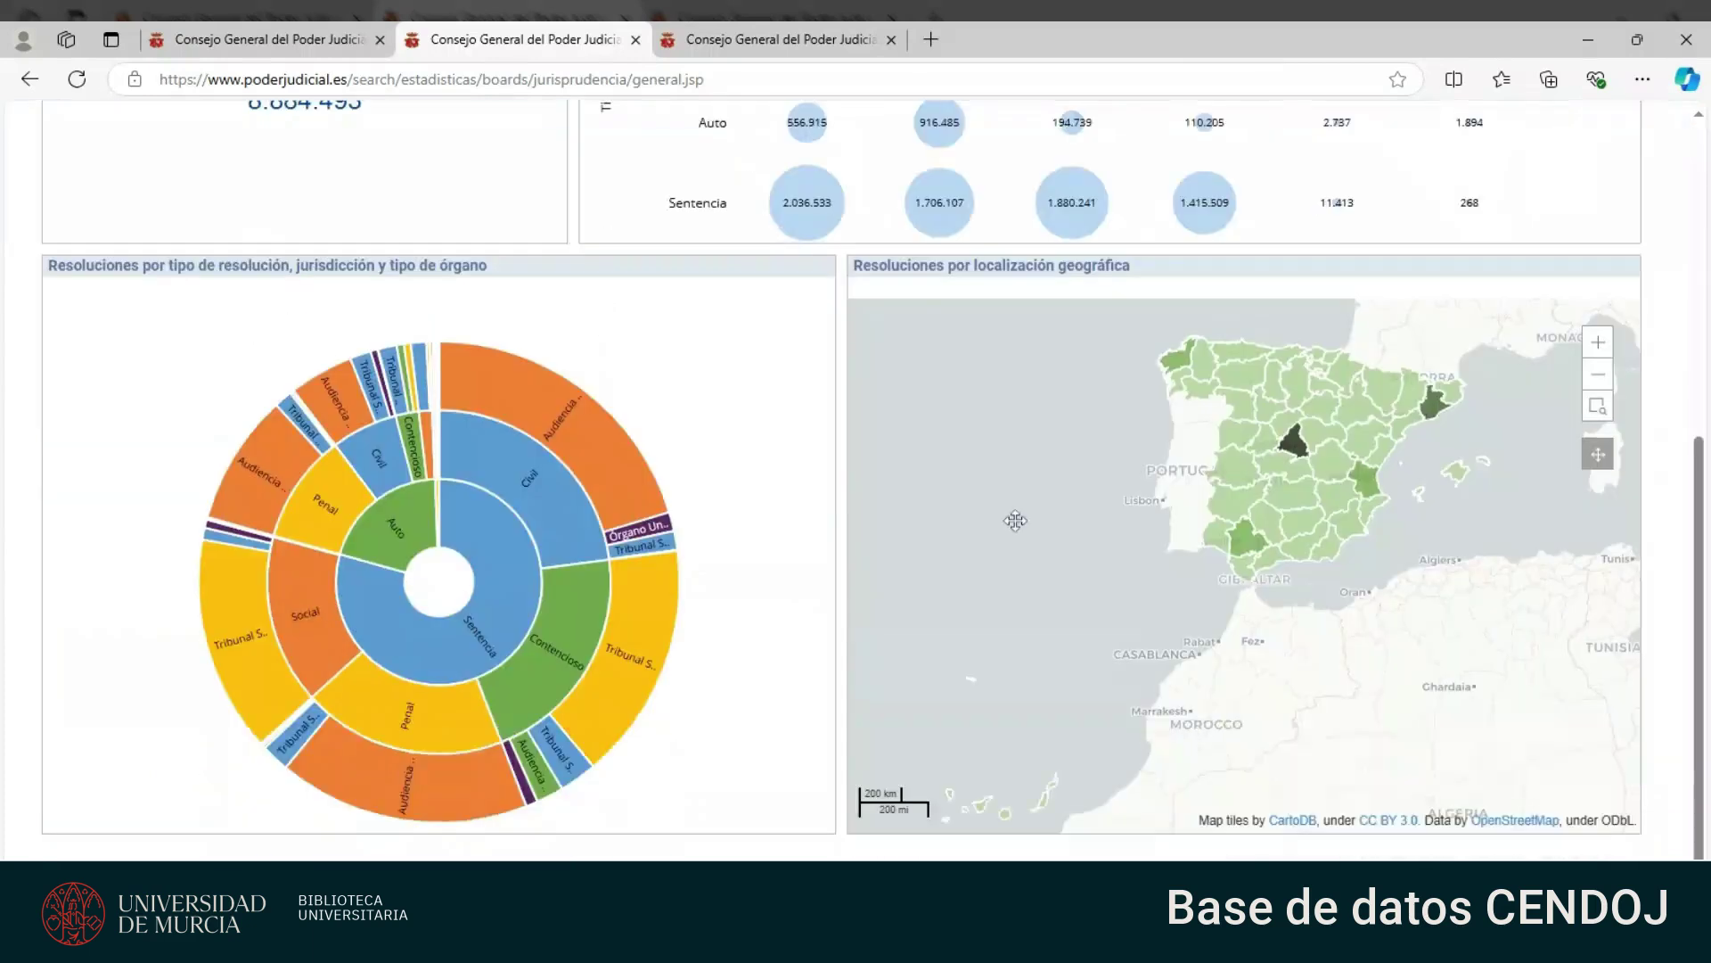
scroll(1399, 699, "up", 3)
scroll(1399, 698, "up", 2)
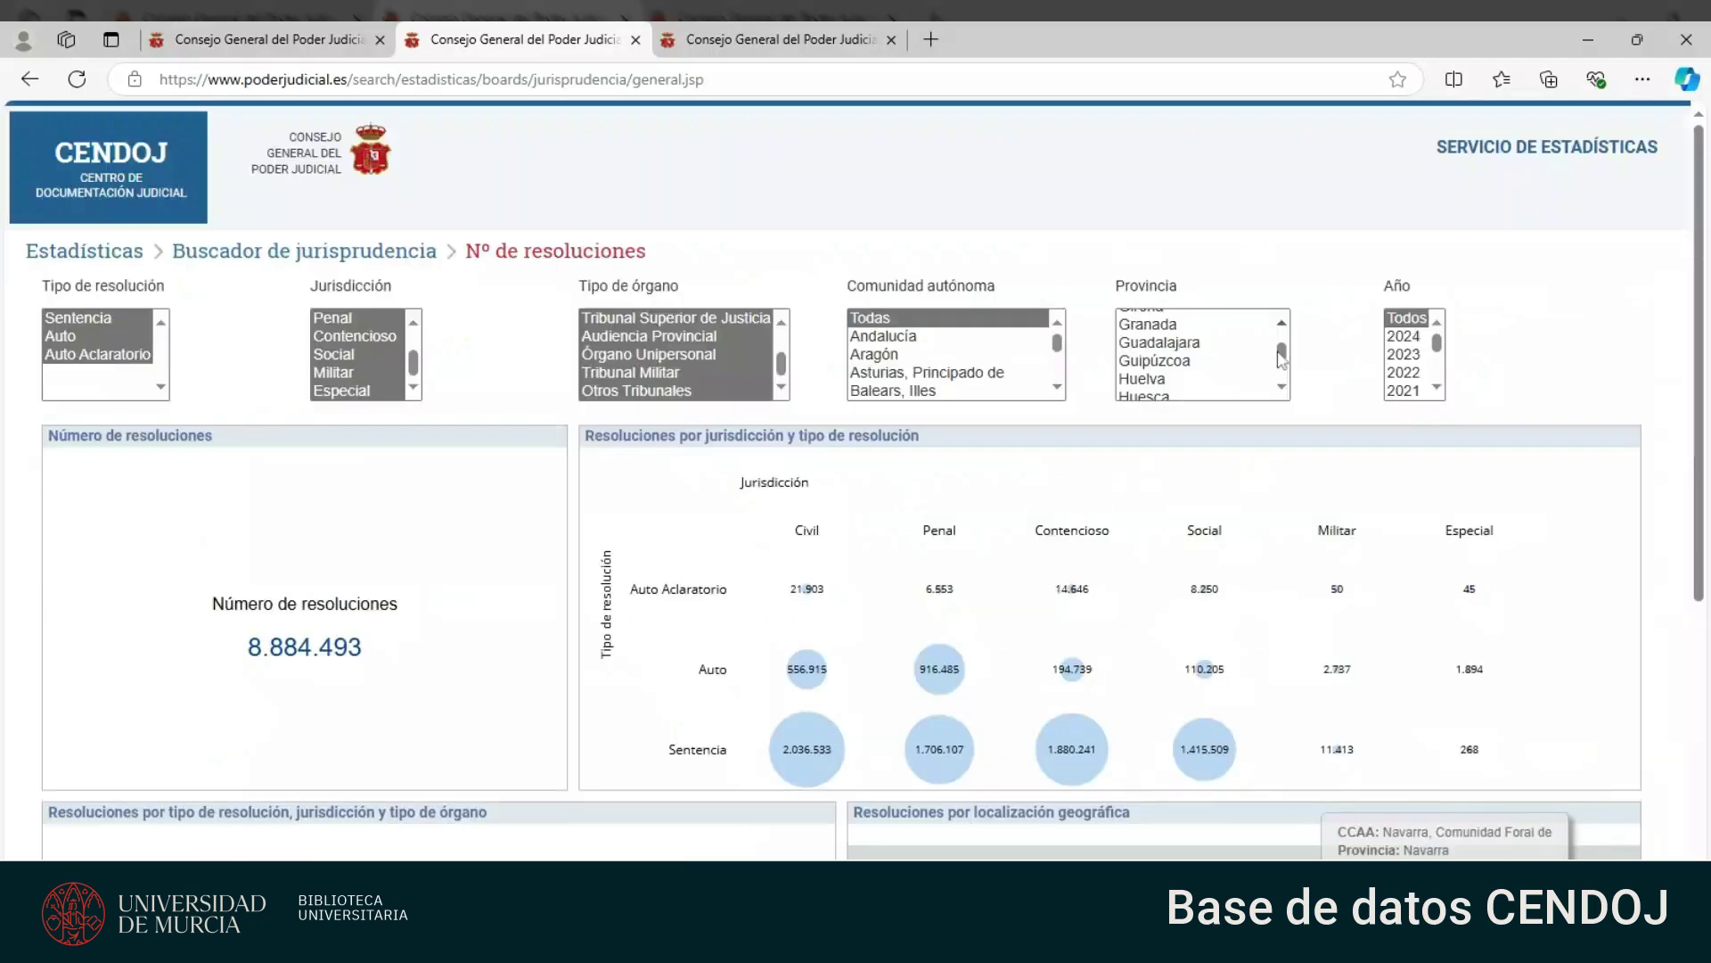
left_click_drag(1281, 357, 1281, 337)
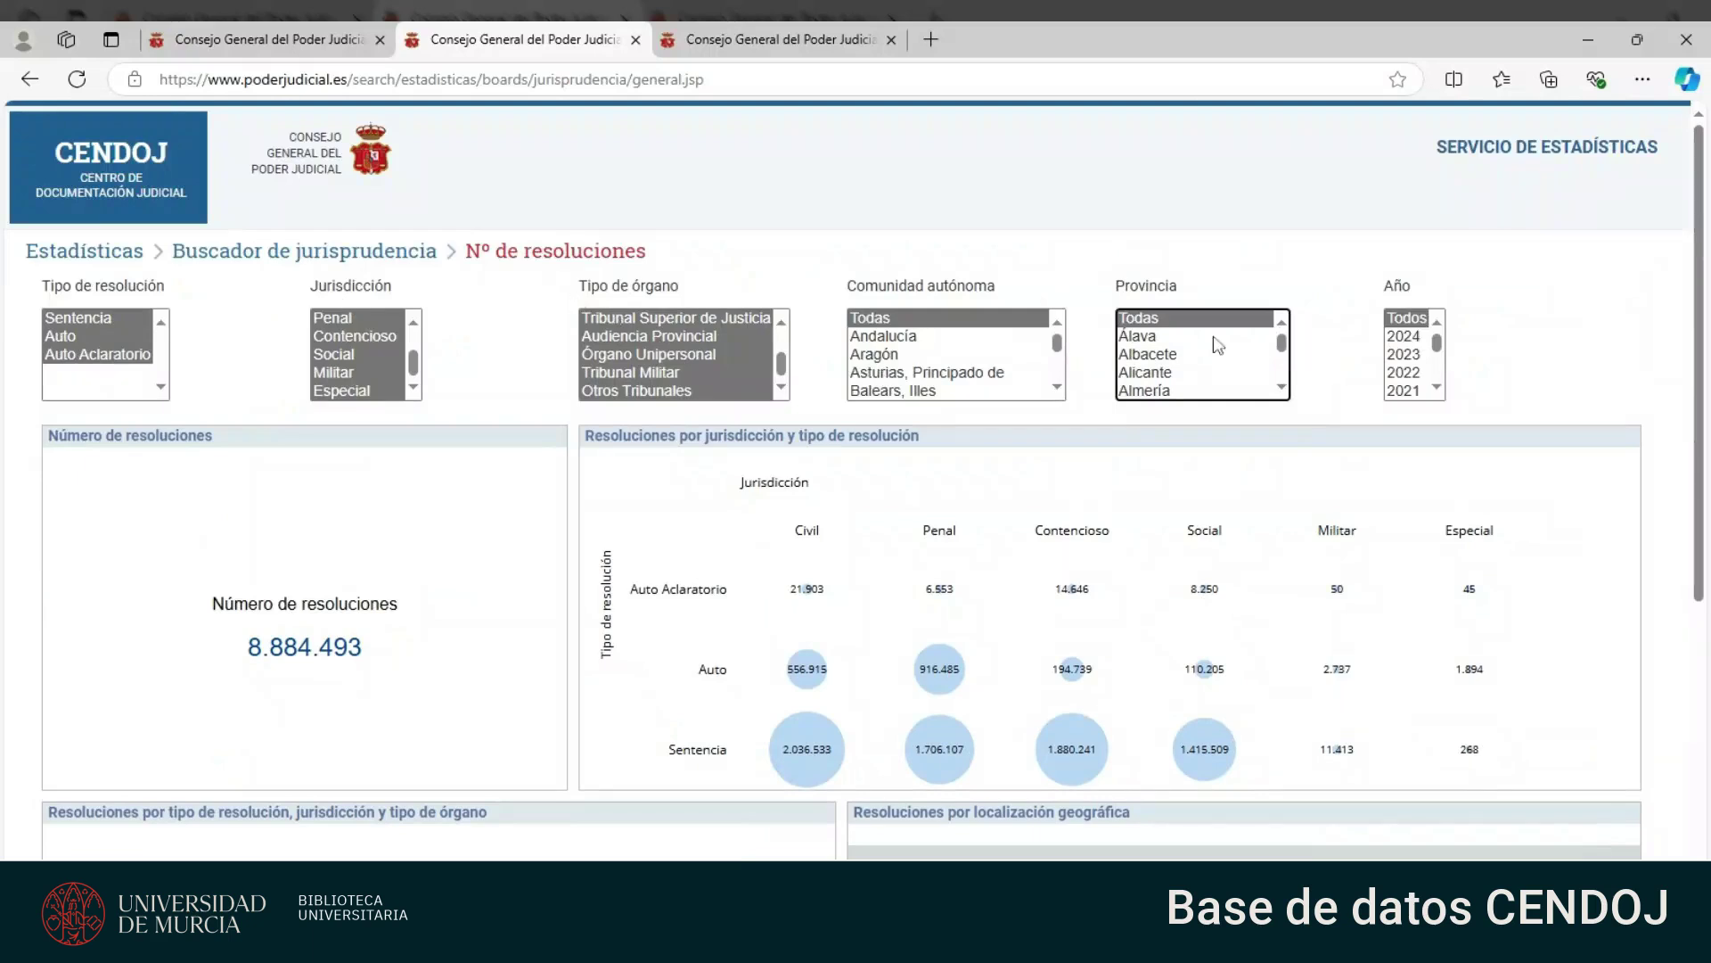
Return to the search page and browse the latest Tribunal Supremo rulings under Penal, Contencioso and Militar
left_click(257, 30)
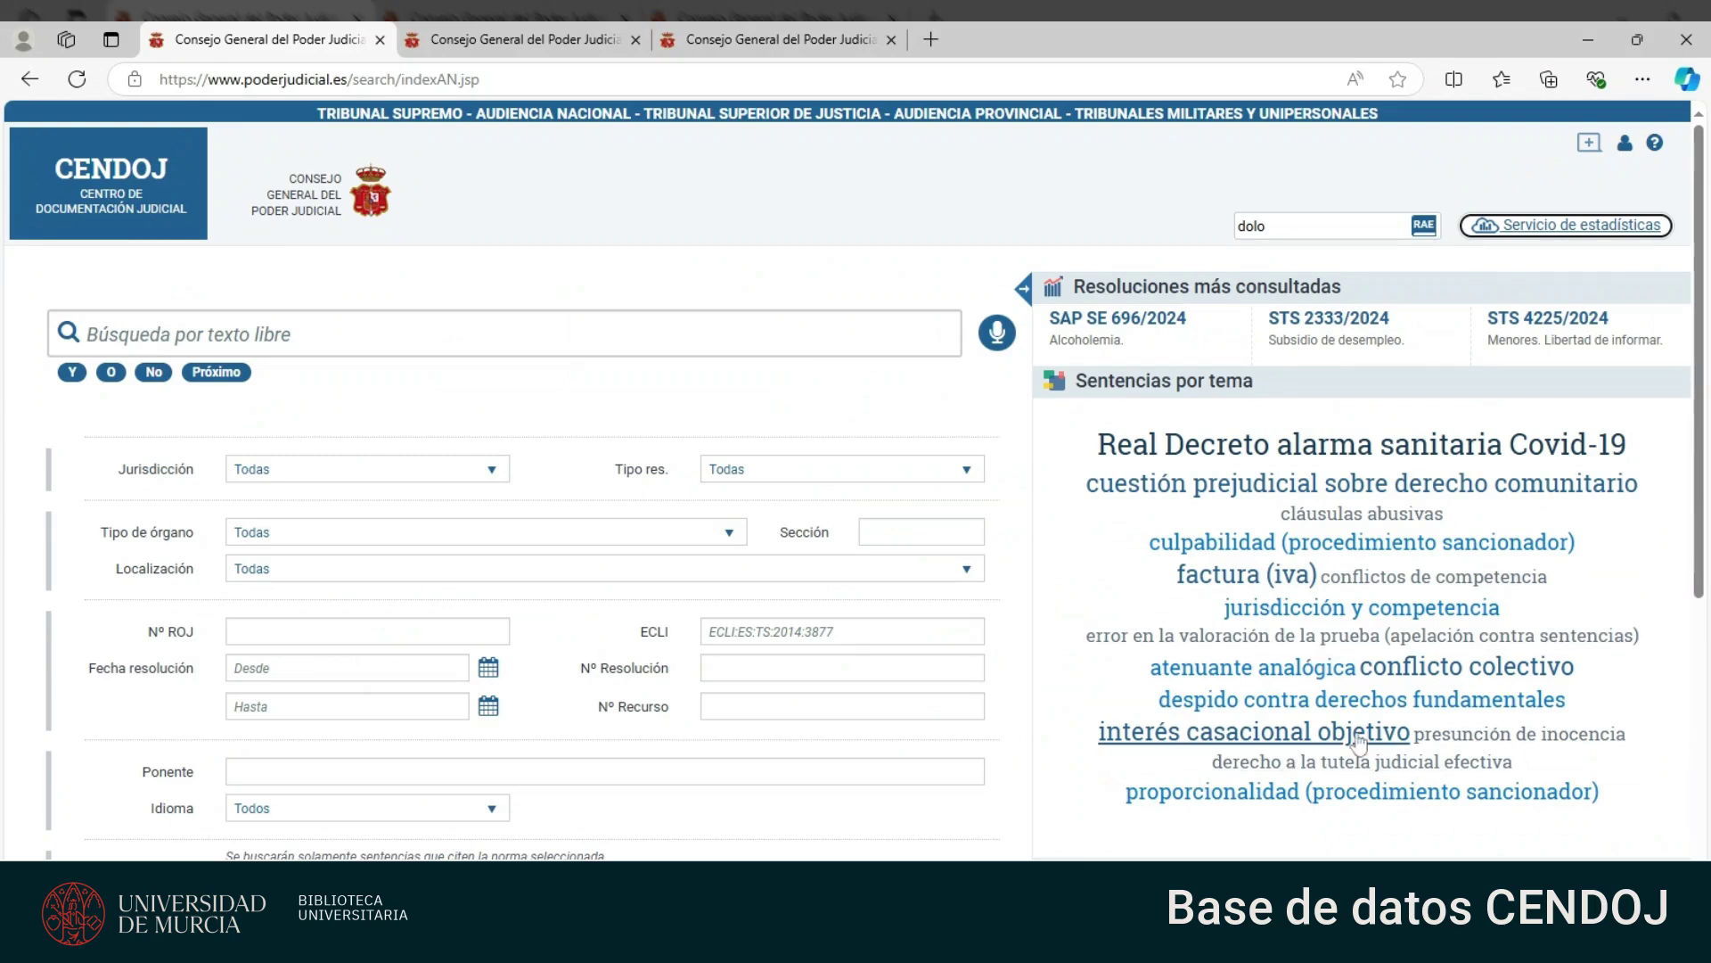
scroll(1361, 740, "down", 2)
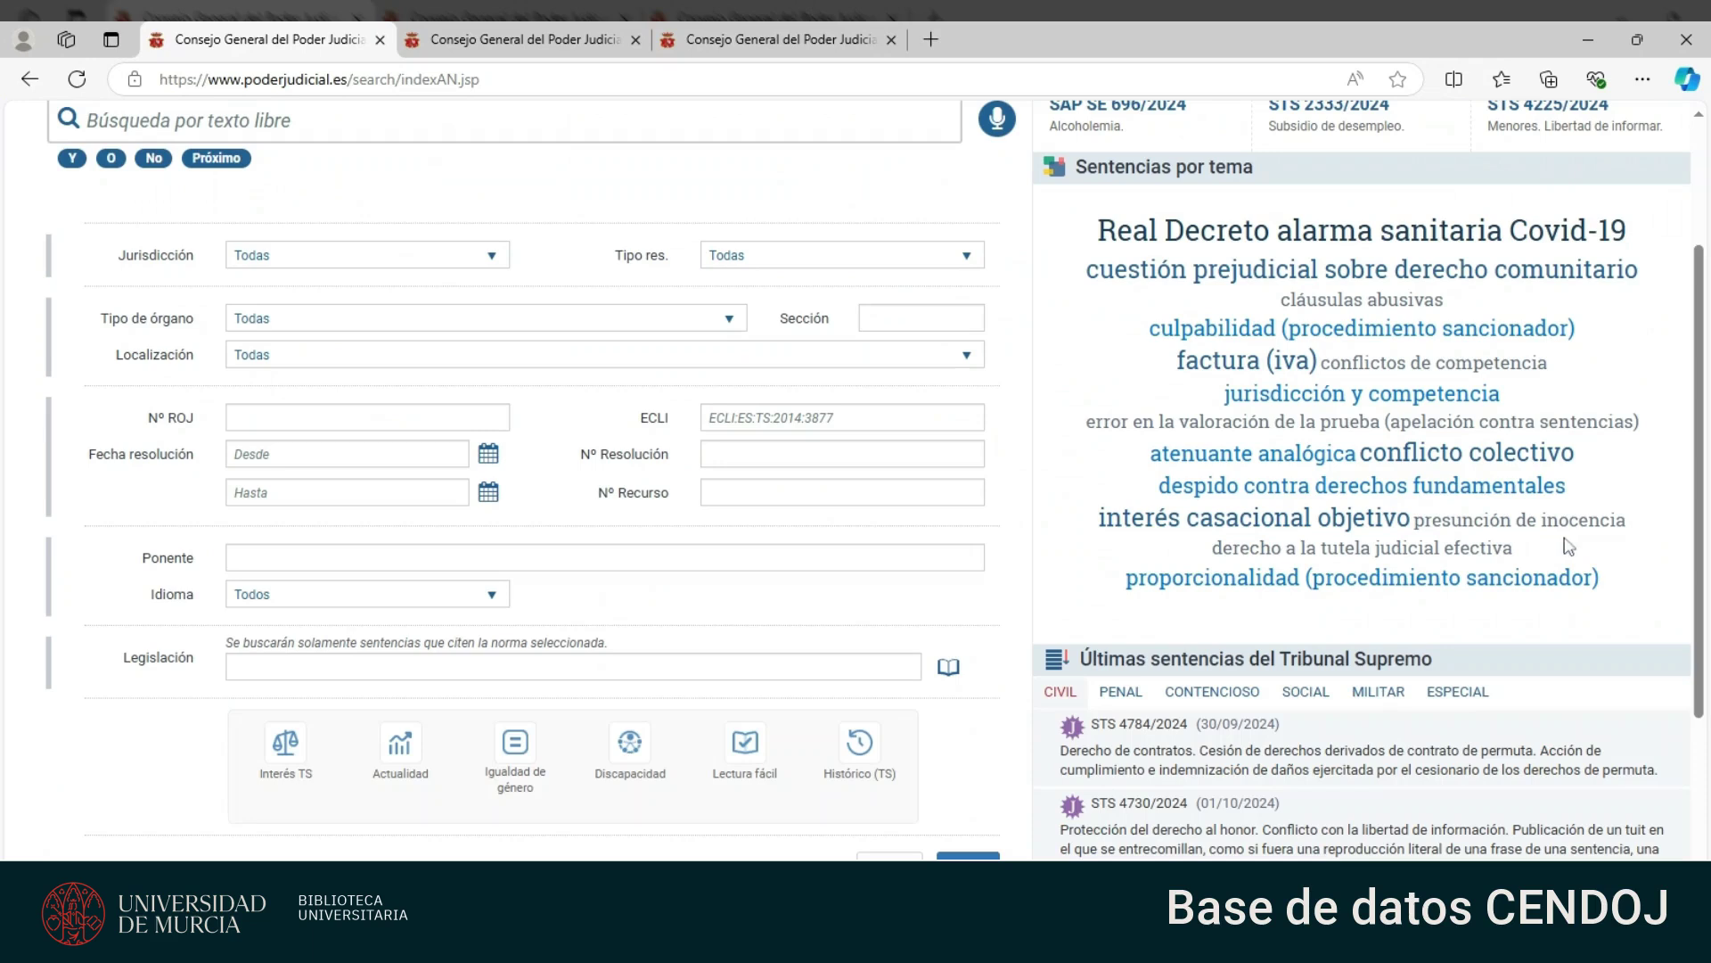
scroll(1270, 667, "down", 1)
scroll(1269, 667, "down", 1)
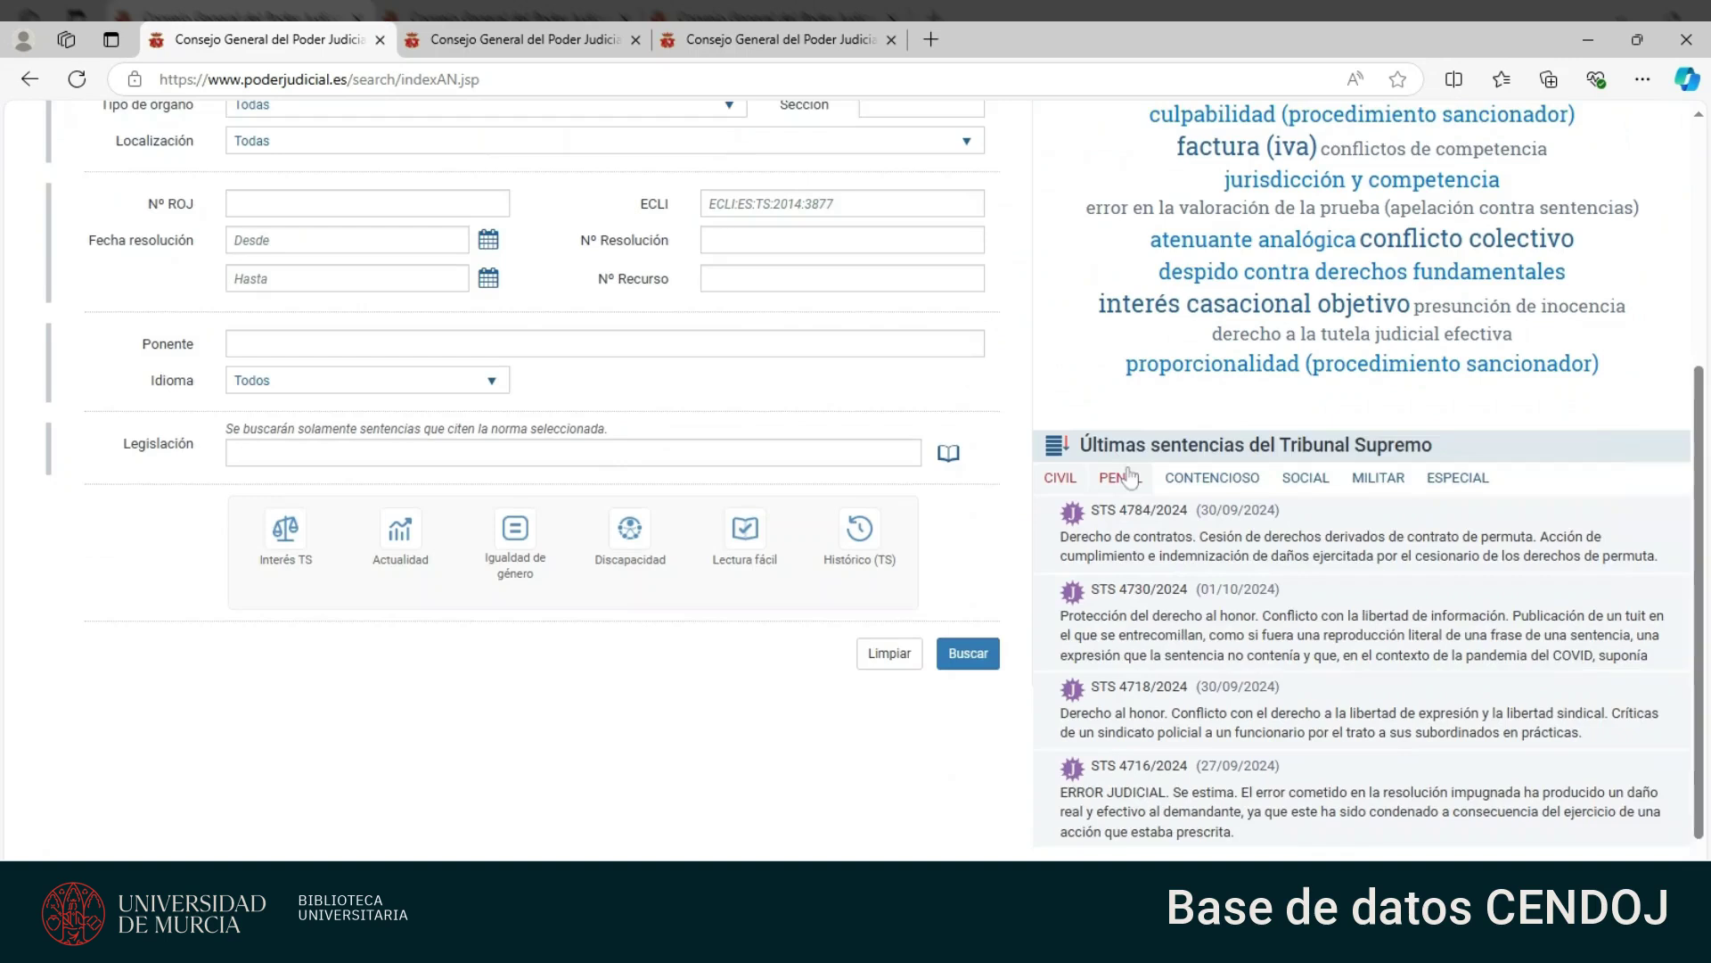
left_click(1130, 479)
key("Right")
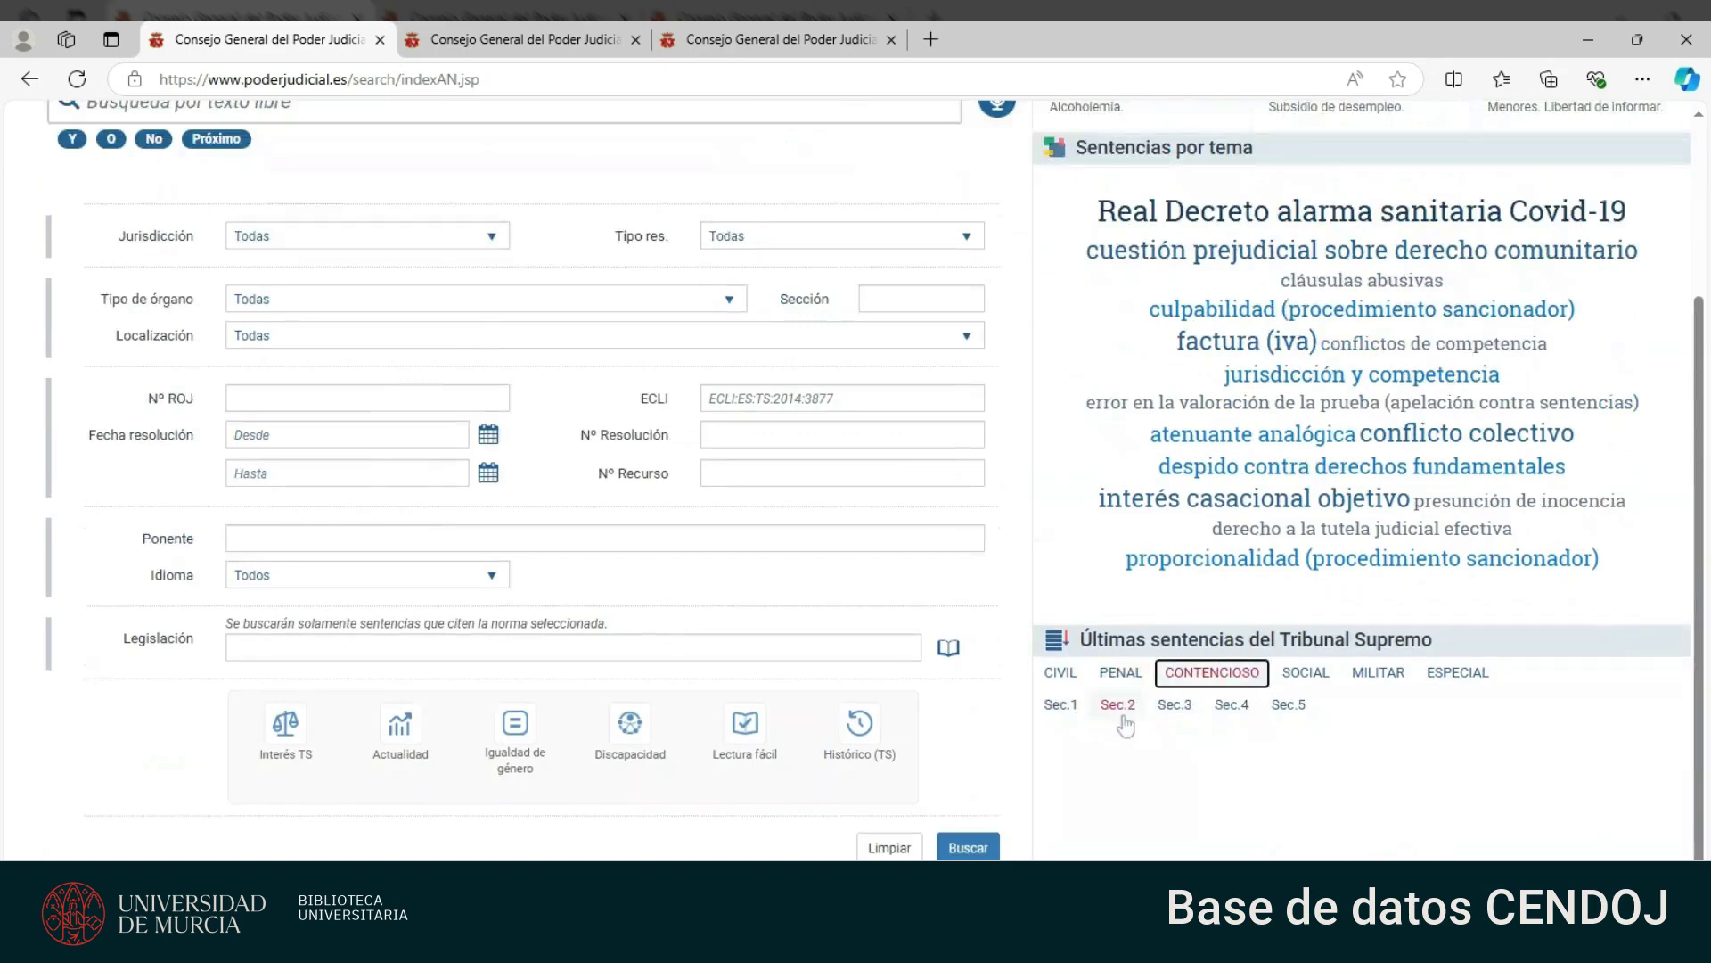
left_click(1378, 672)
scroll(1319, 772, "down", 2)
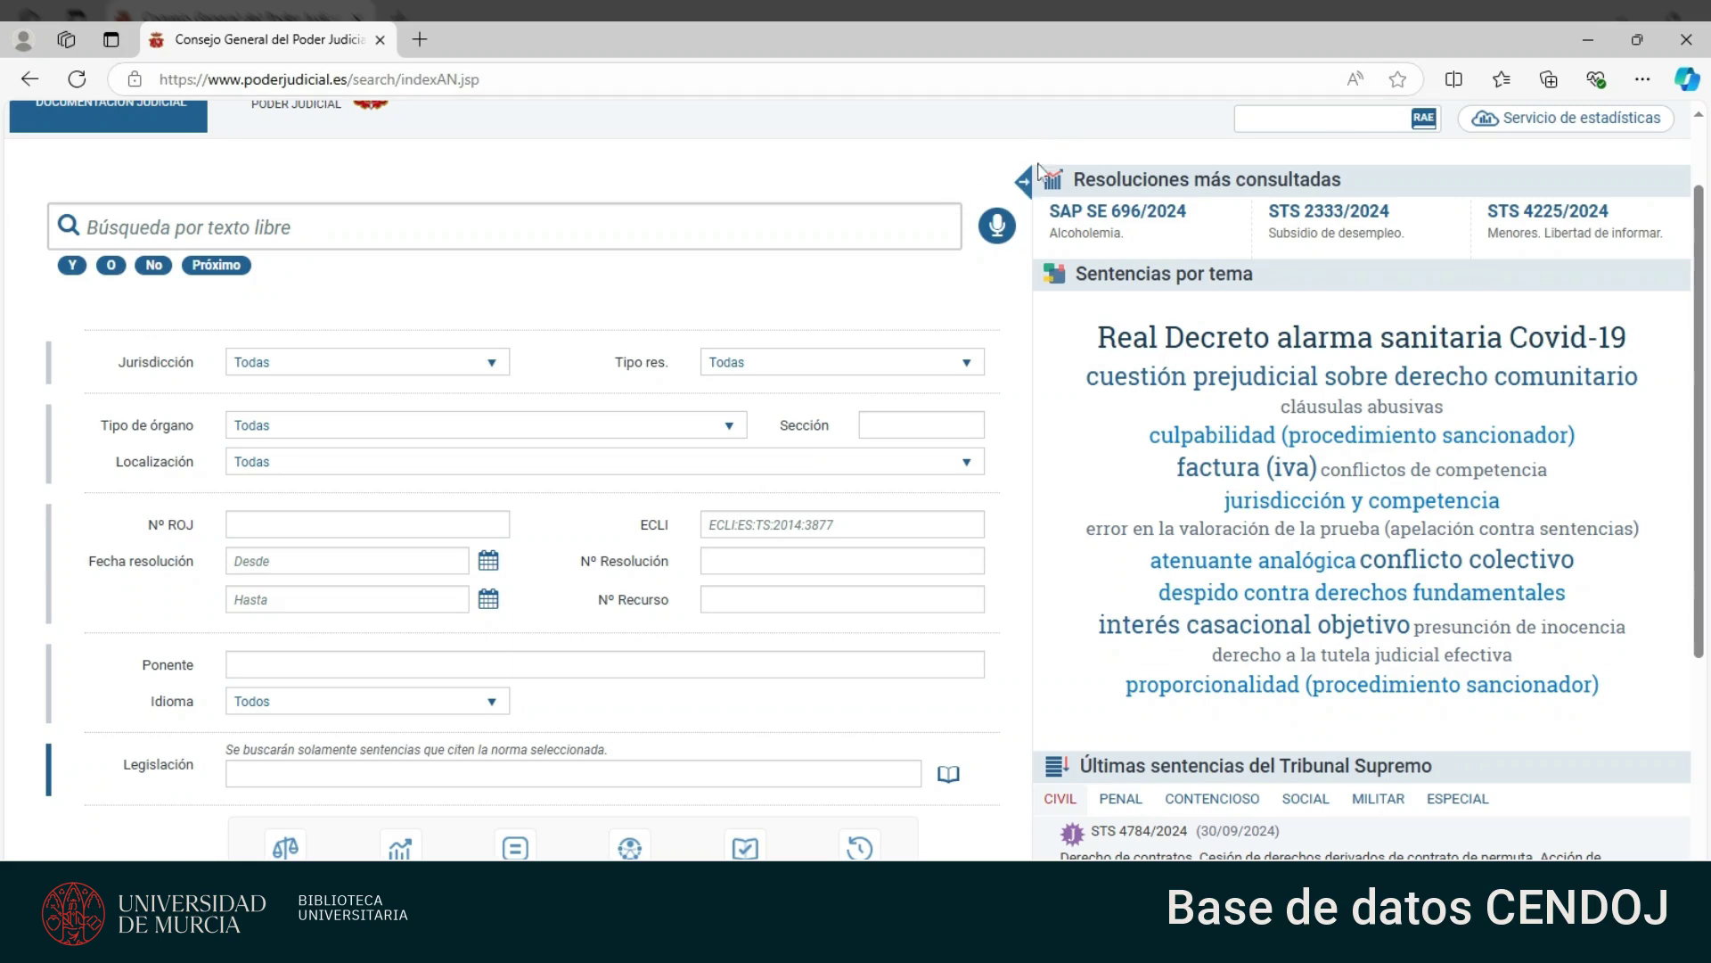
Collapse the featured rulings and topics area so the search form spans the full page width
left_click(1025, 187)
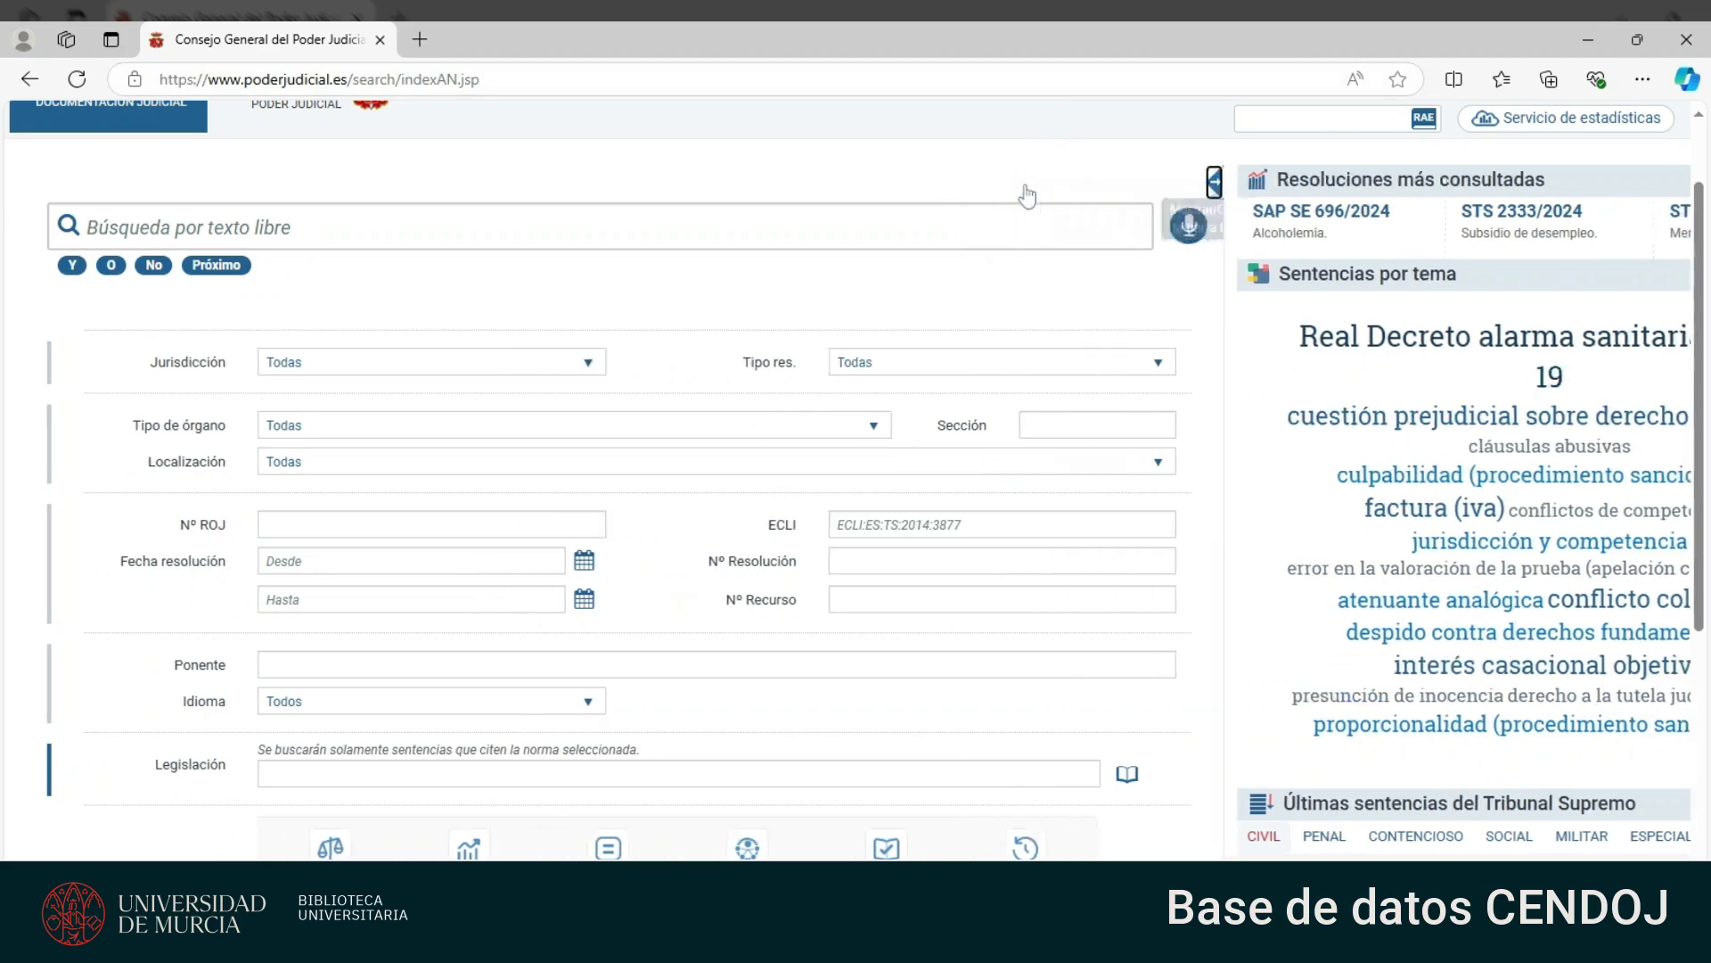
scroll(1238, 432, "down", 1)
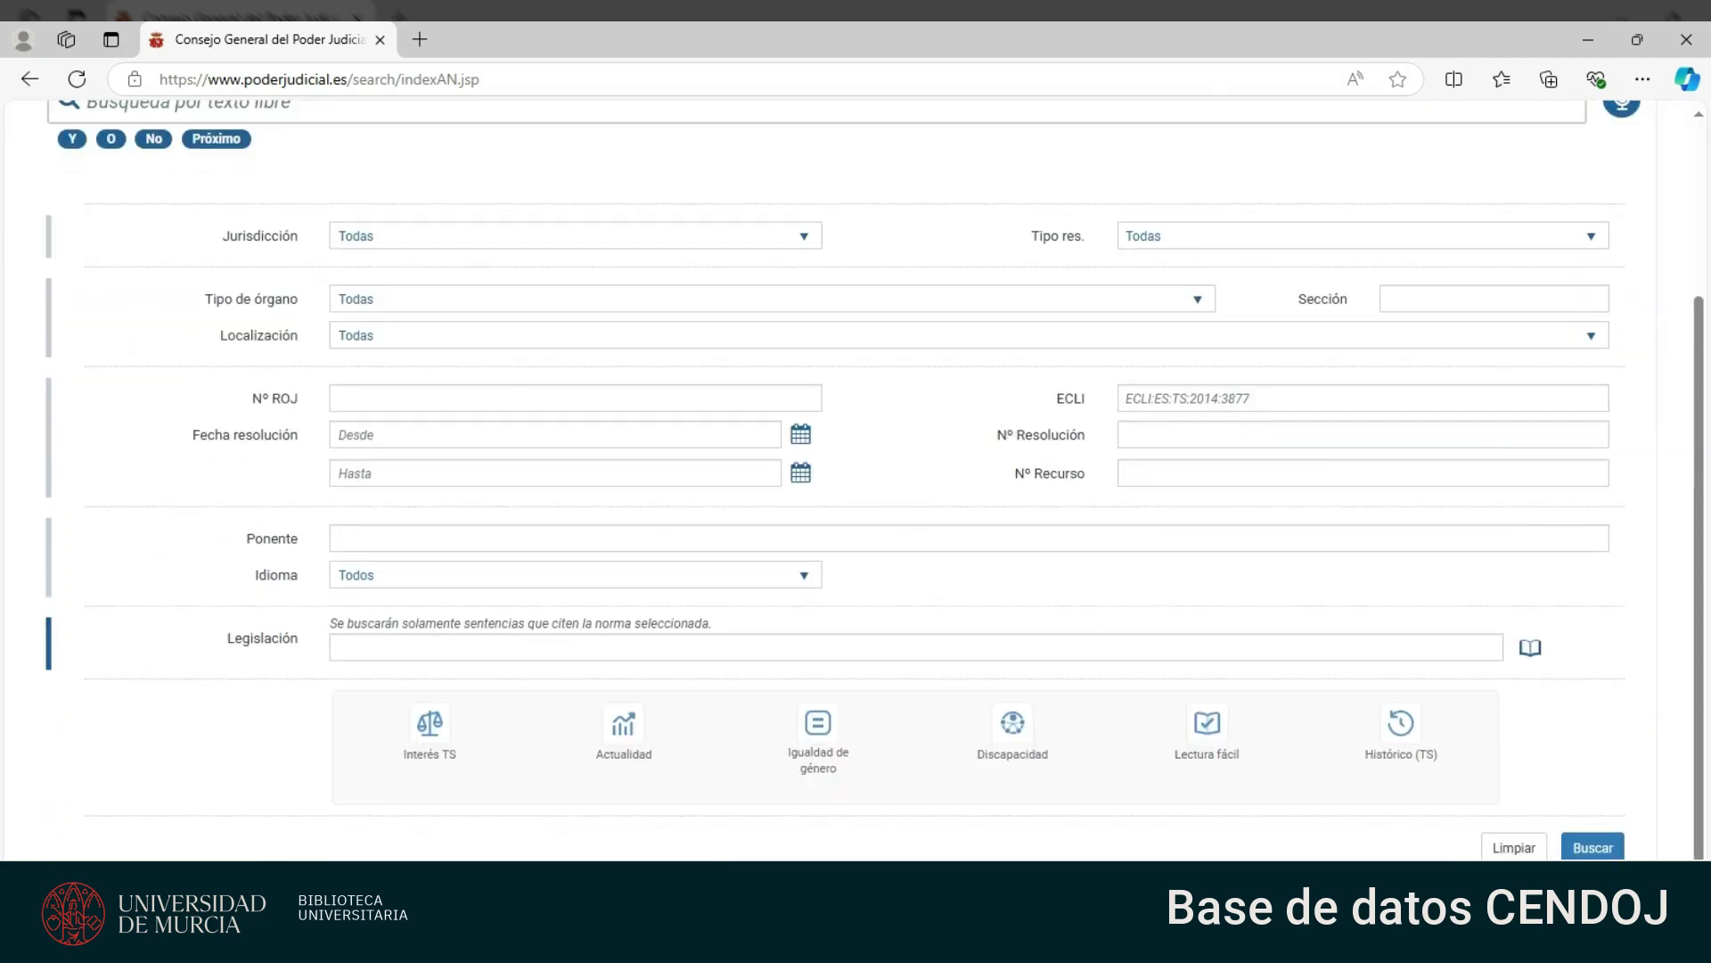
scroll(1211, 401, "up", 1)
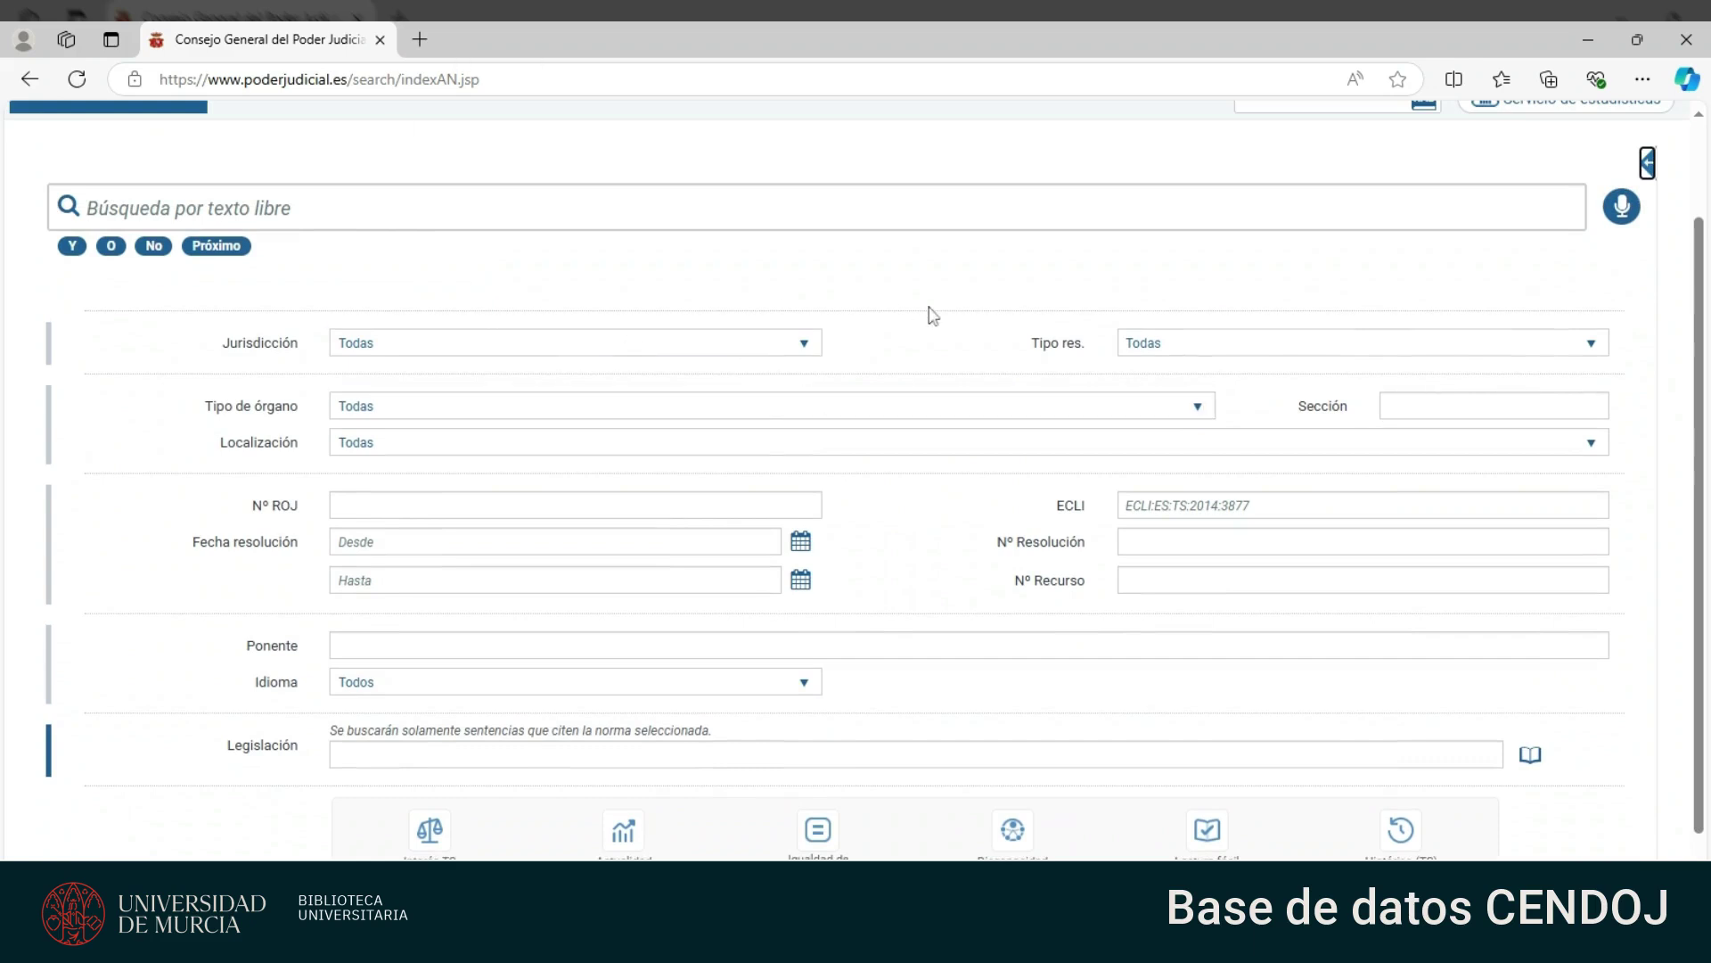
scroll(931, 316, "down", 1)
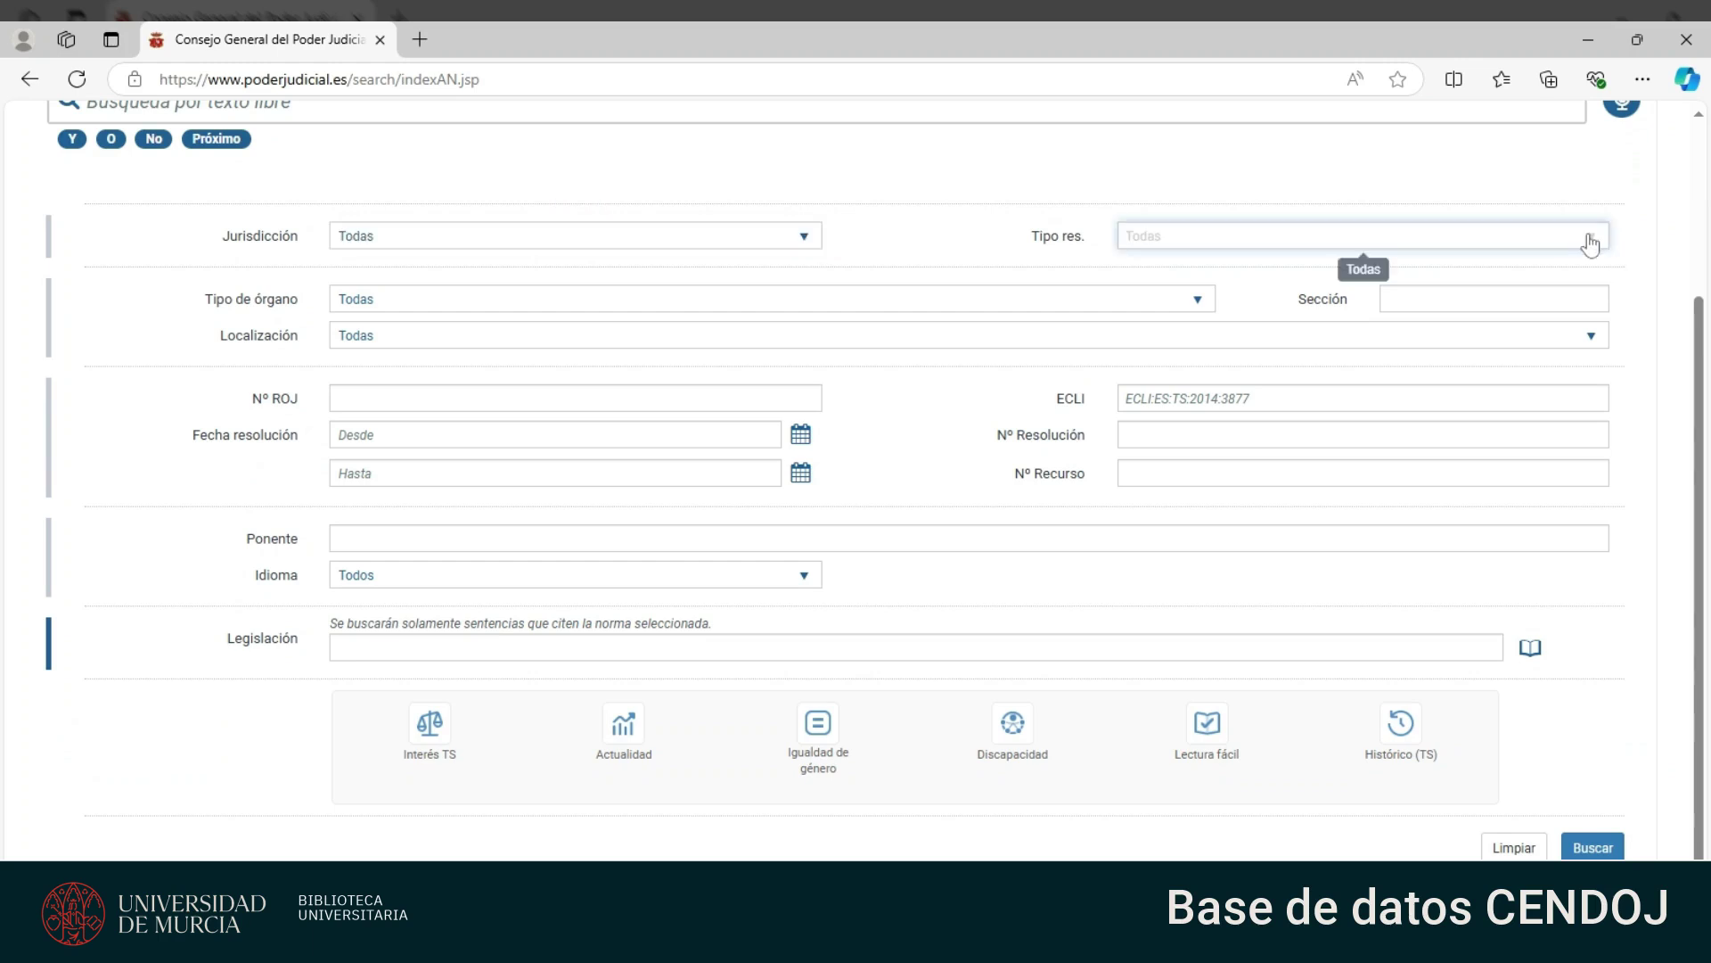
Examine the options available for Jurisdicción, Tipo res., Tipo de órgano and Idioma without selecting any
left_click(806, 243)
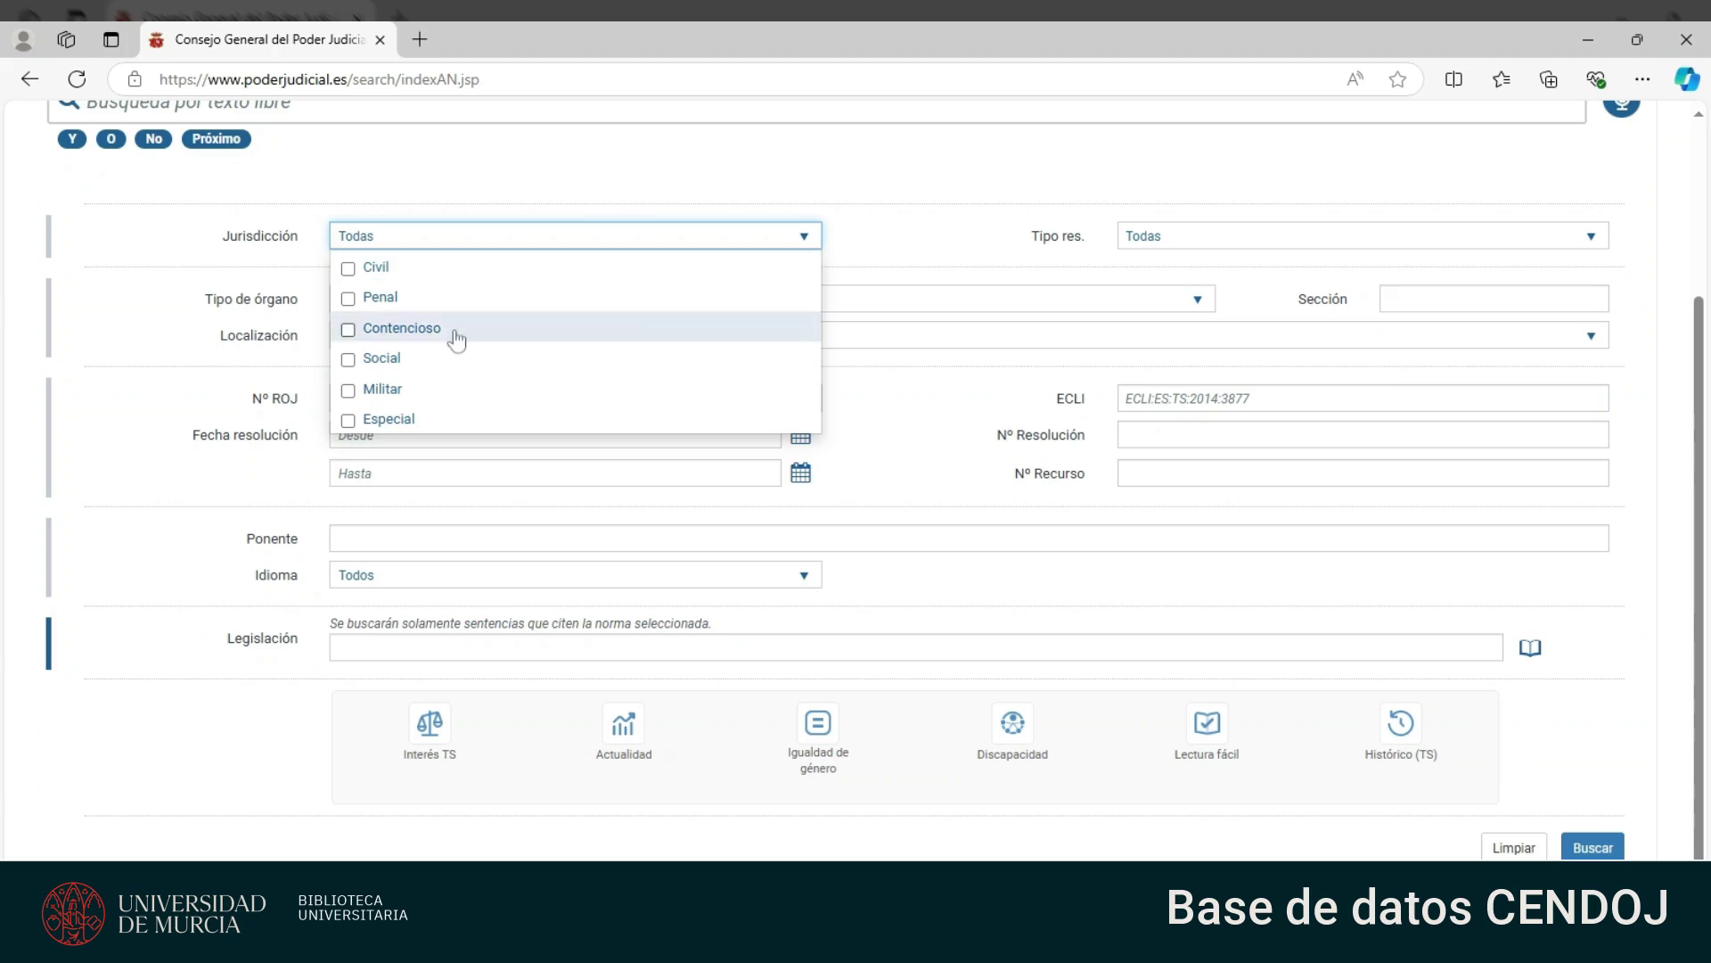
left_click(1569, 239)
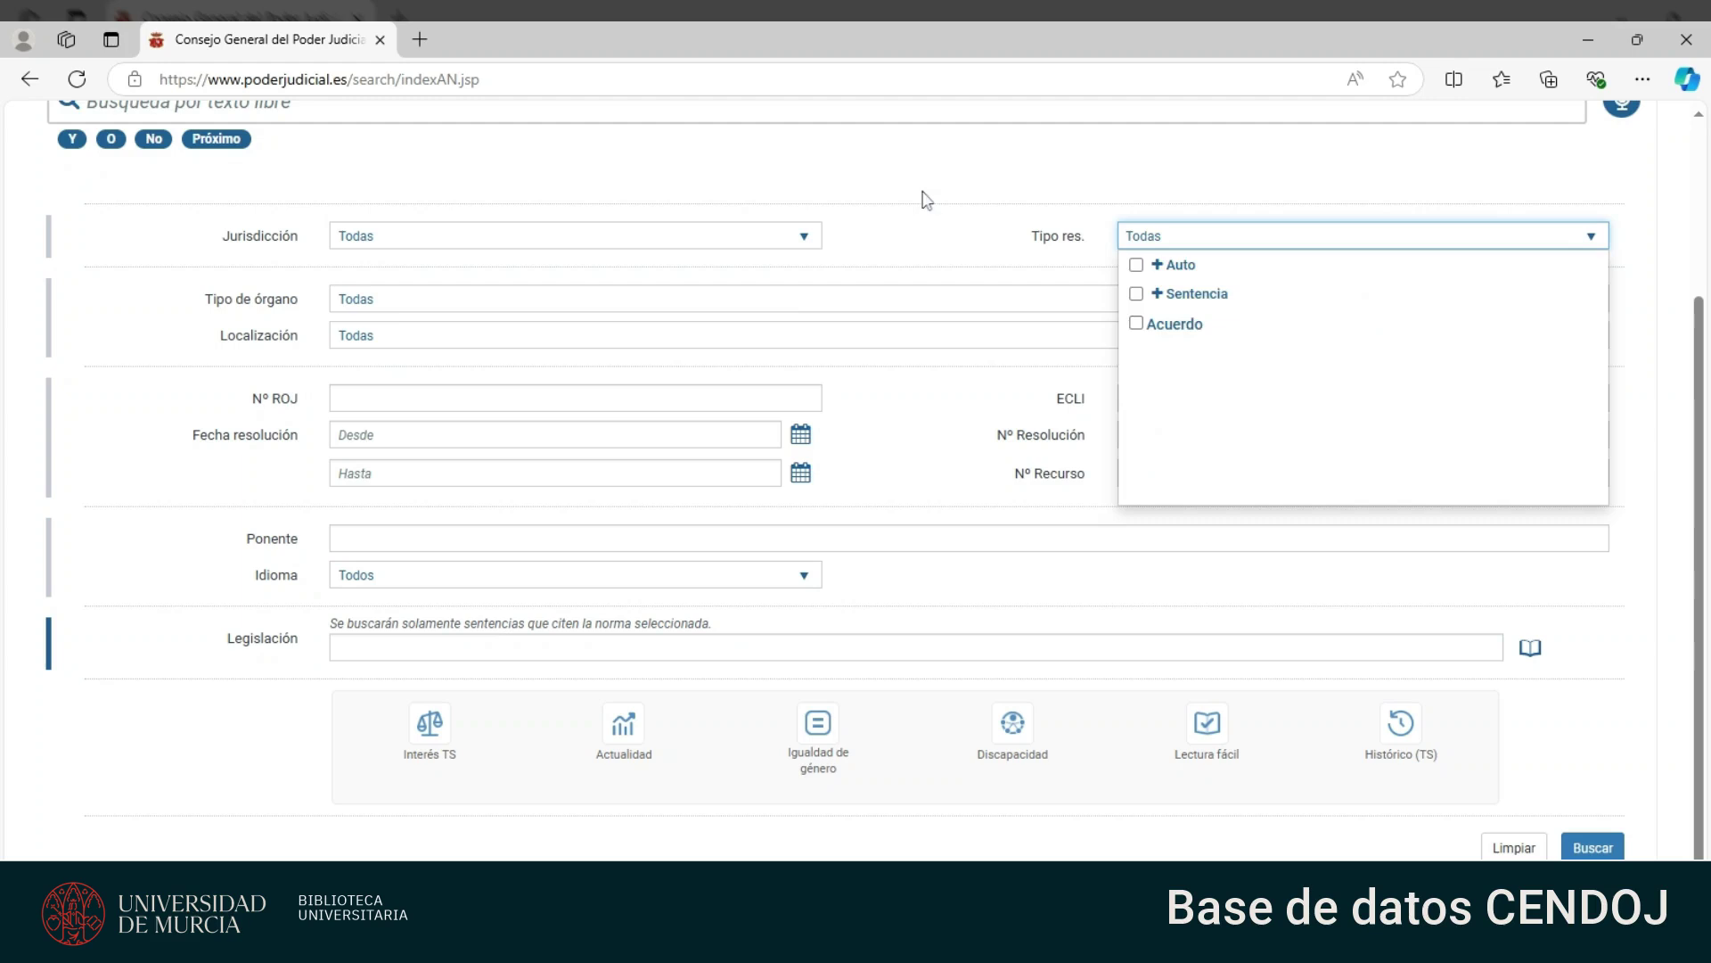
left_click(1196, 303)
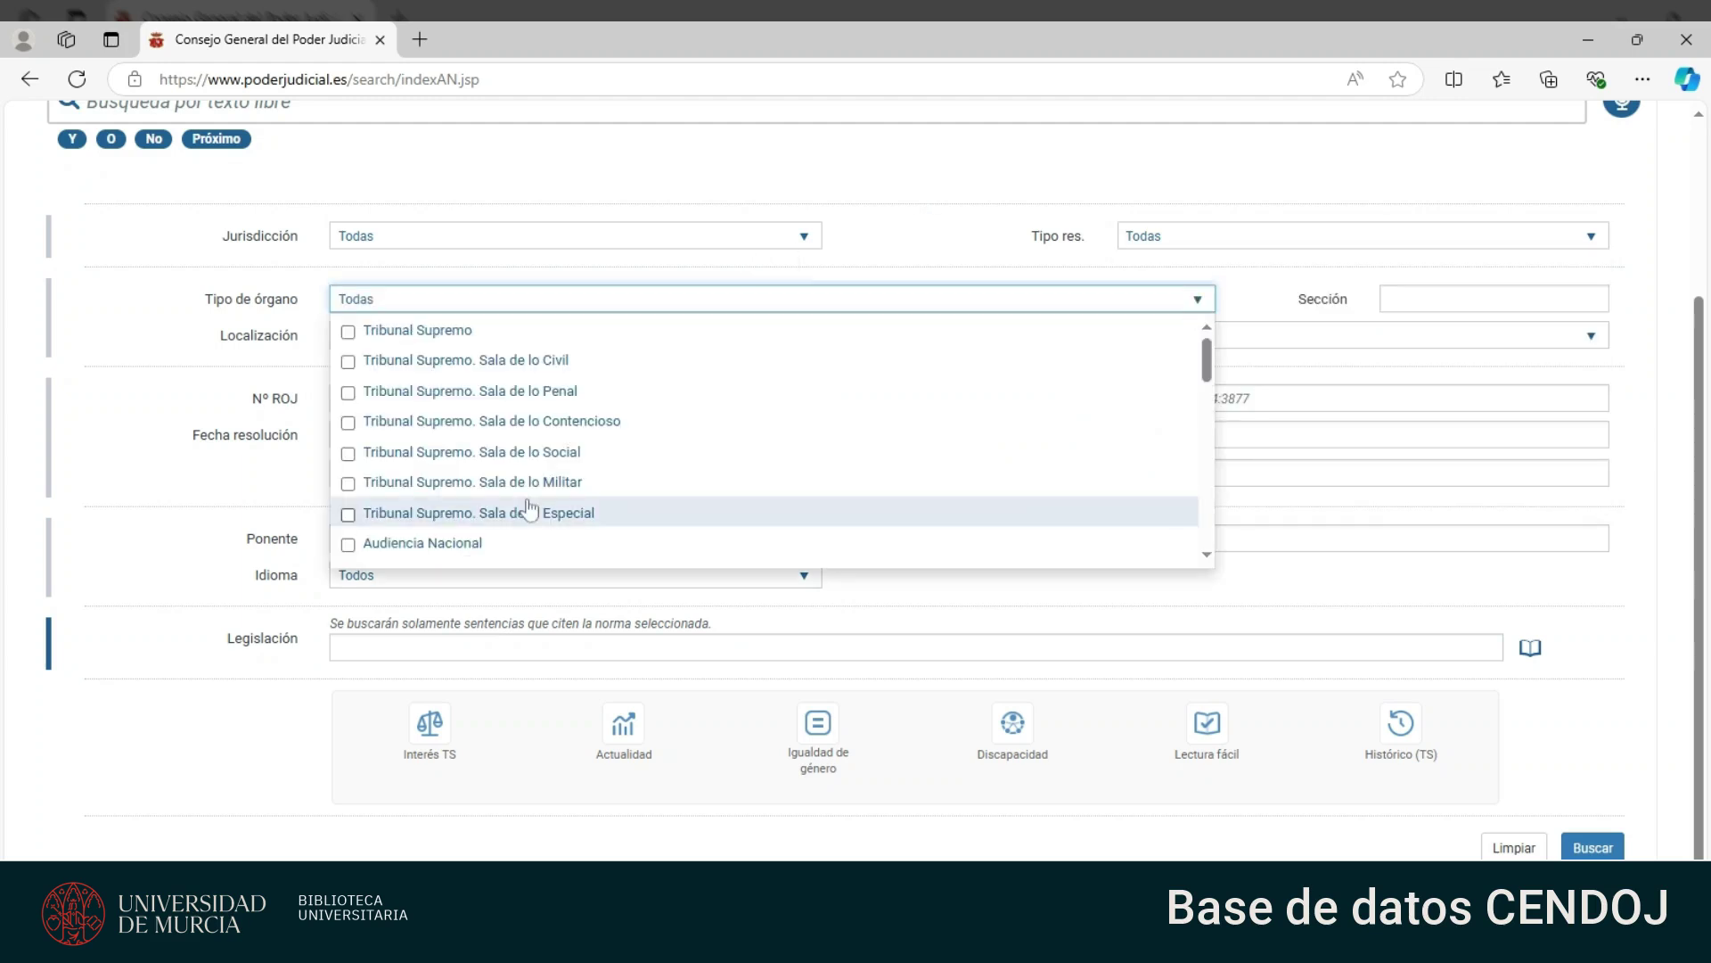
left_click(933, 185)
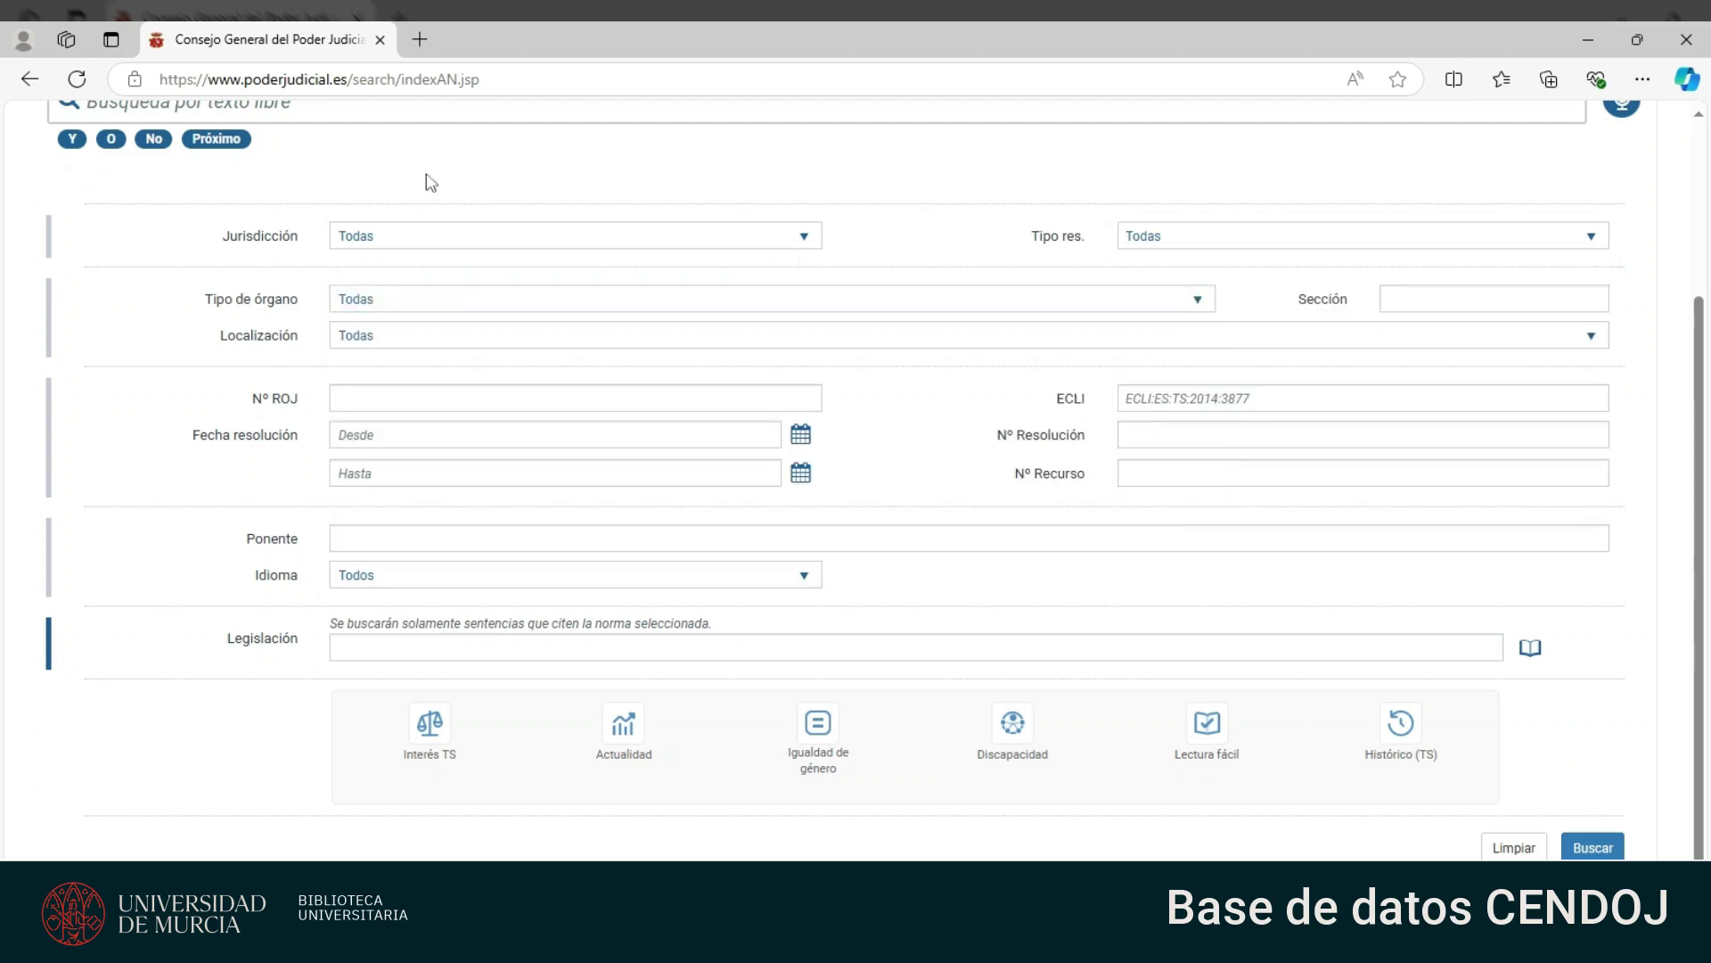
left_click(796, 577)
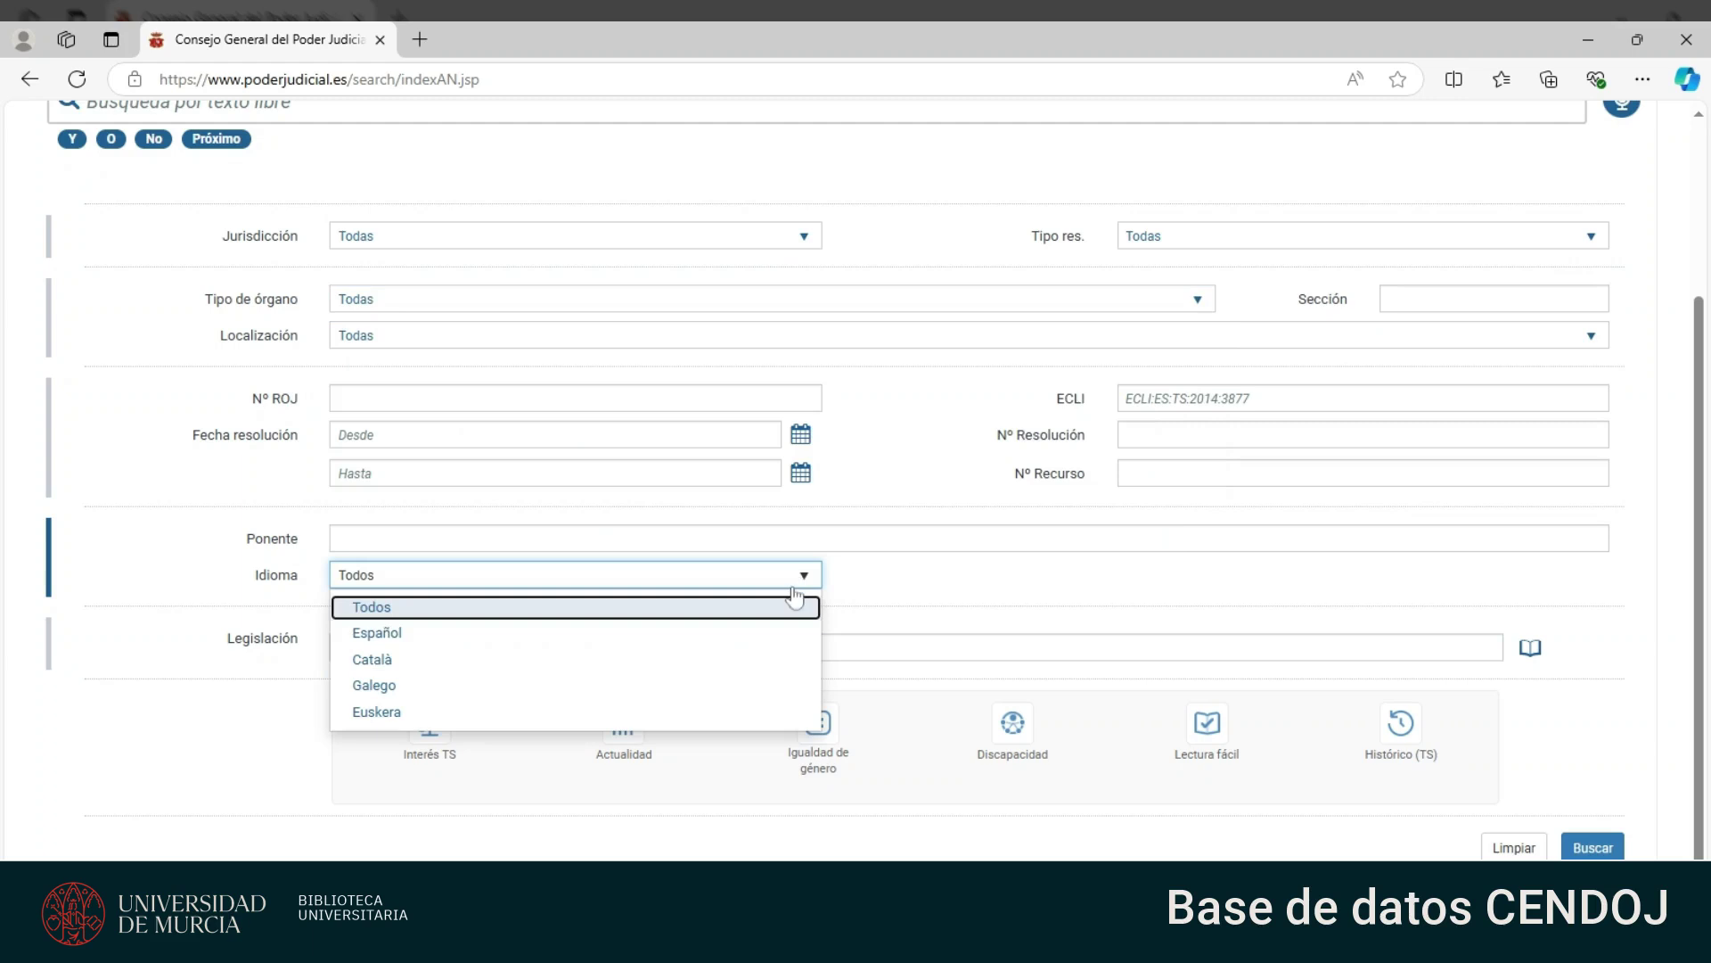
left_click(919, 390)
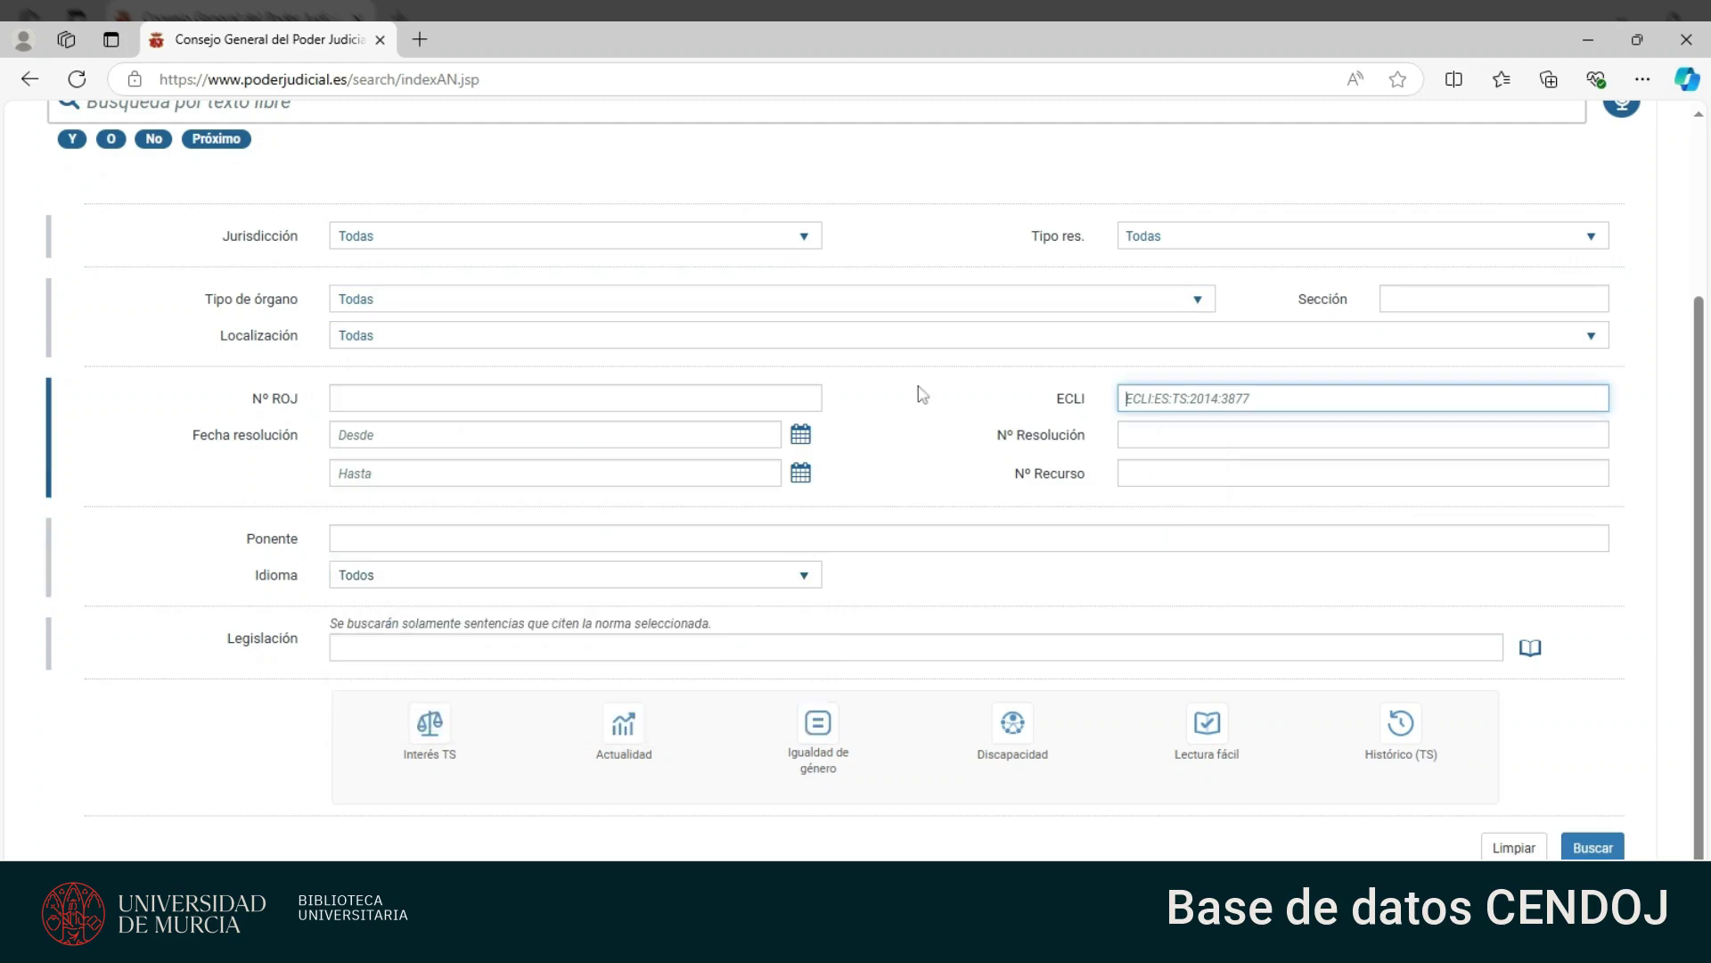
Set the resolution date range from 01/09/2024 to 16/10/2024
left_click(799, 436)
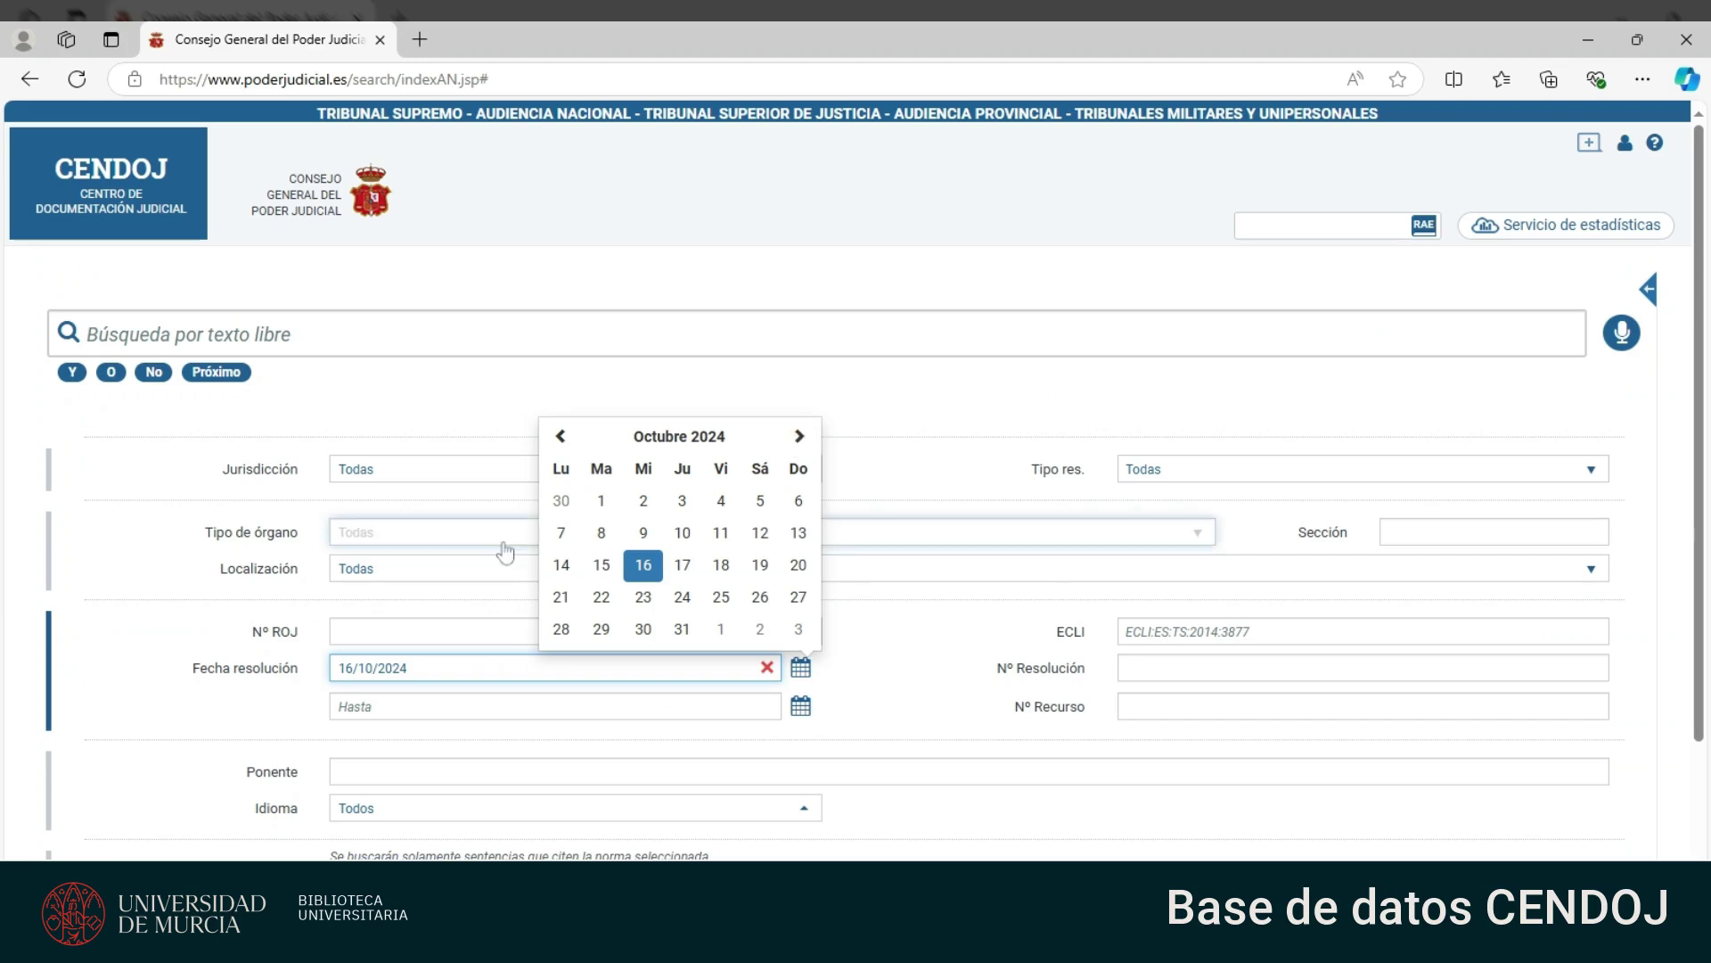
left_click(559, 437)
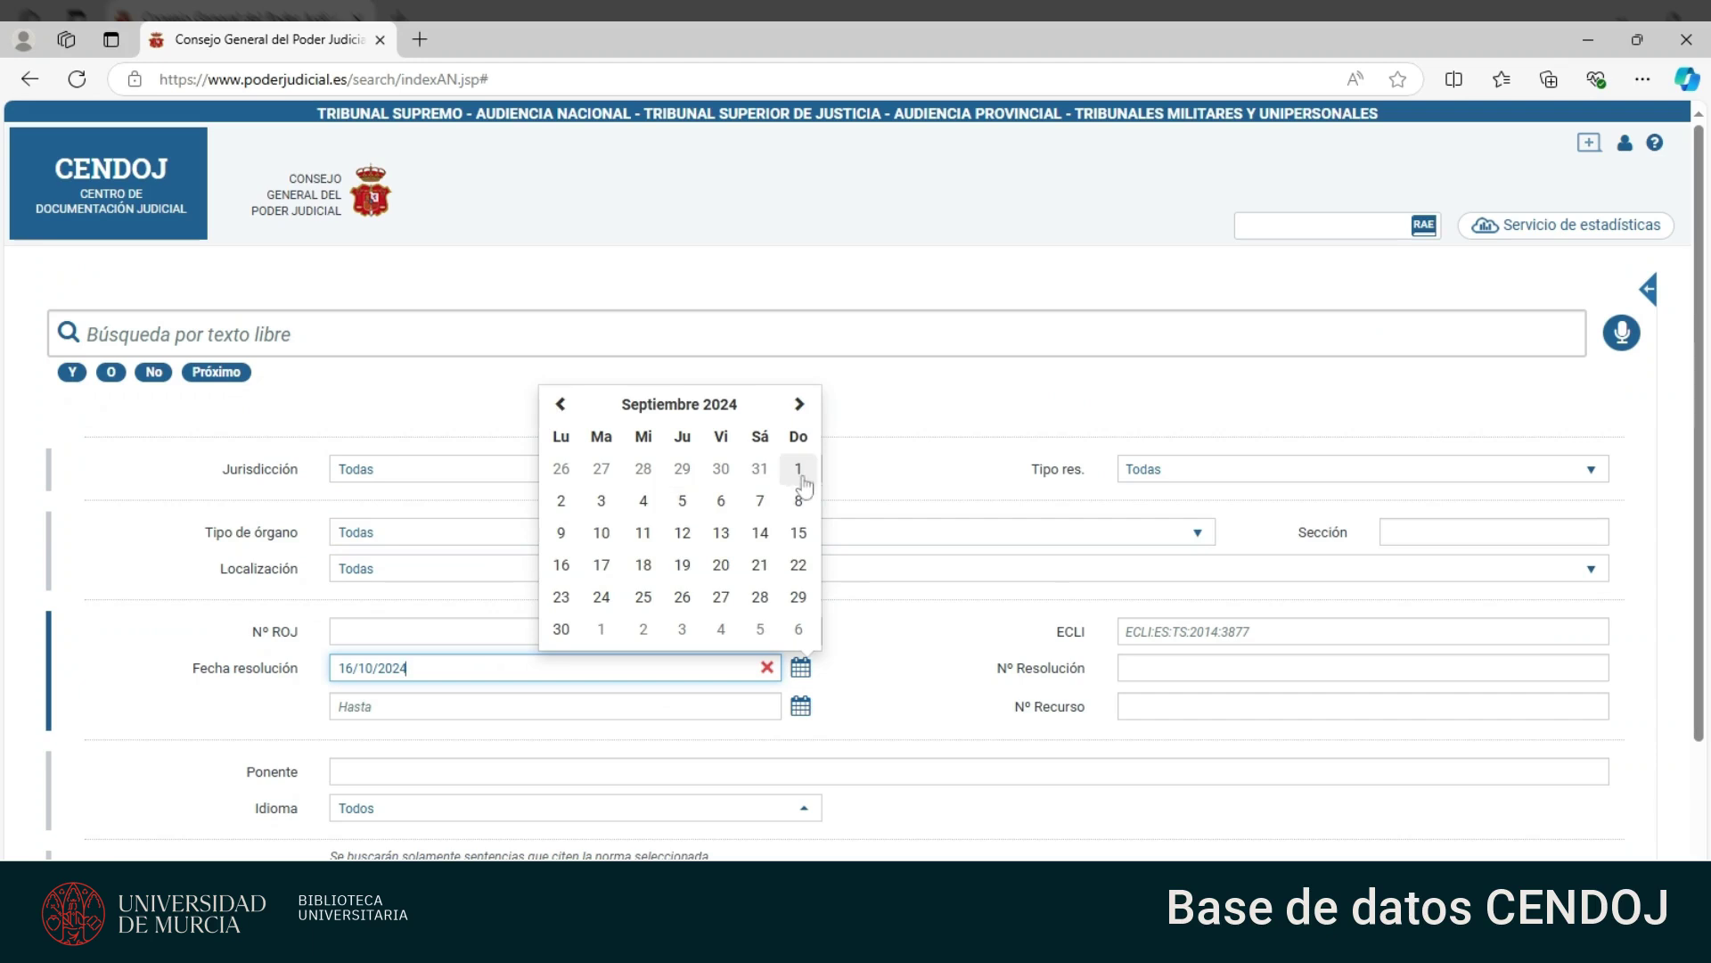
left_click(798, 470)
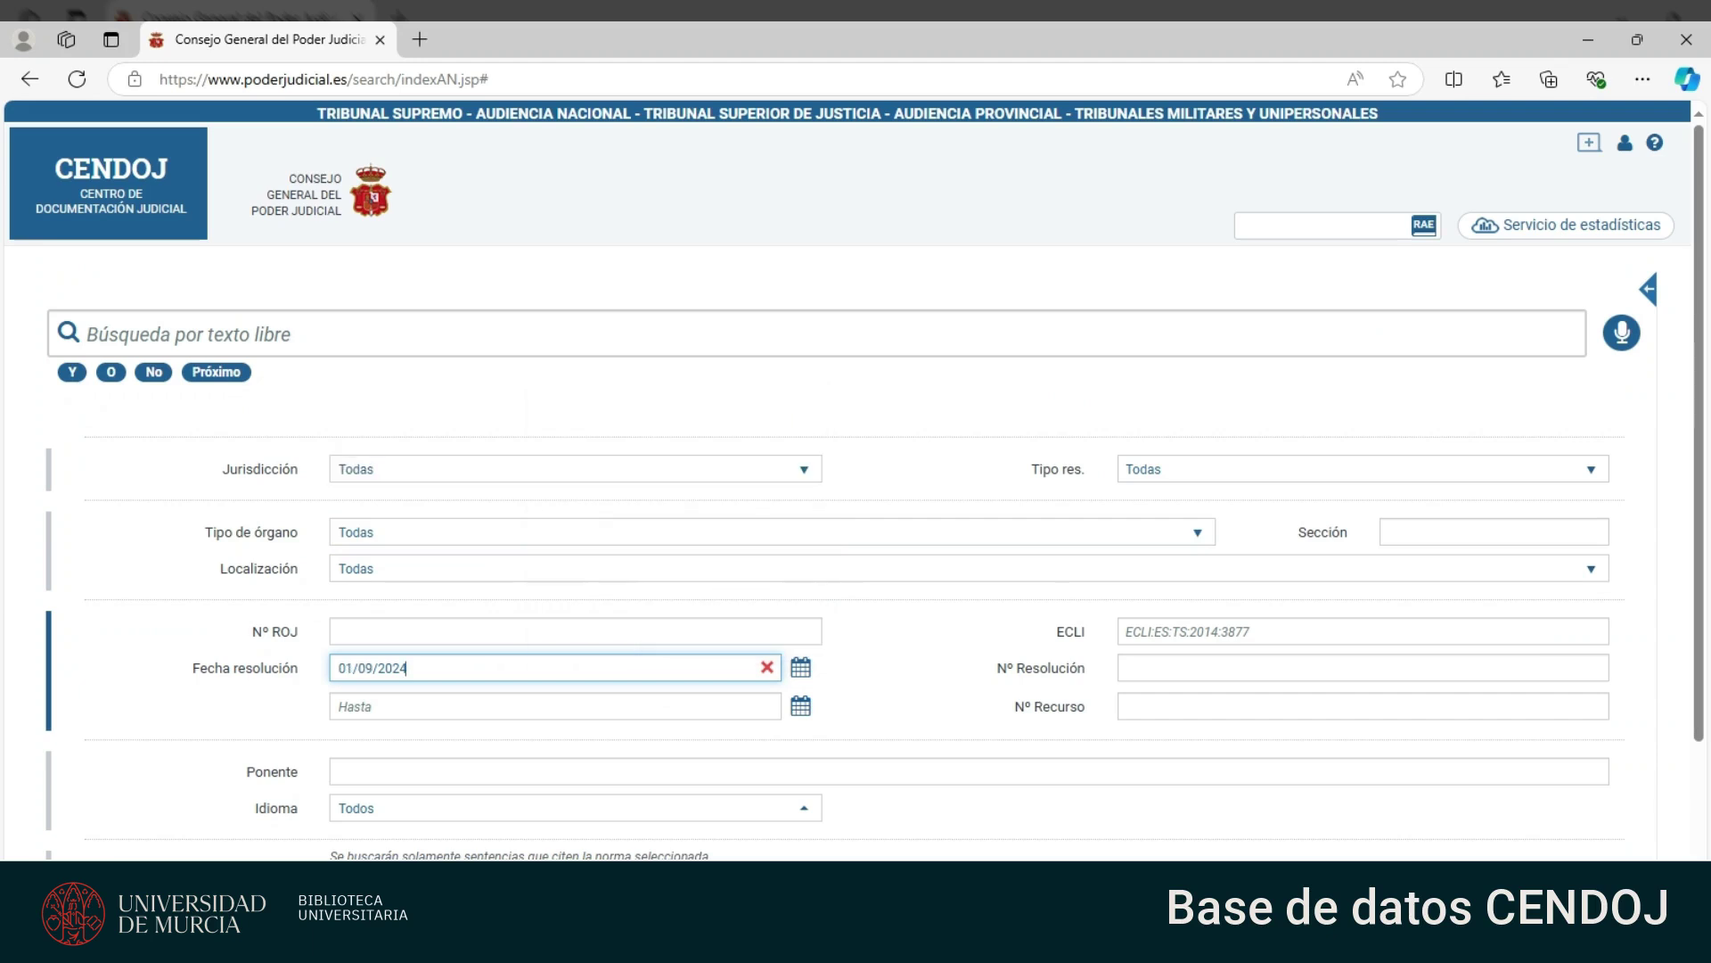
left_click(553, 706)
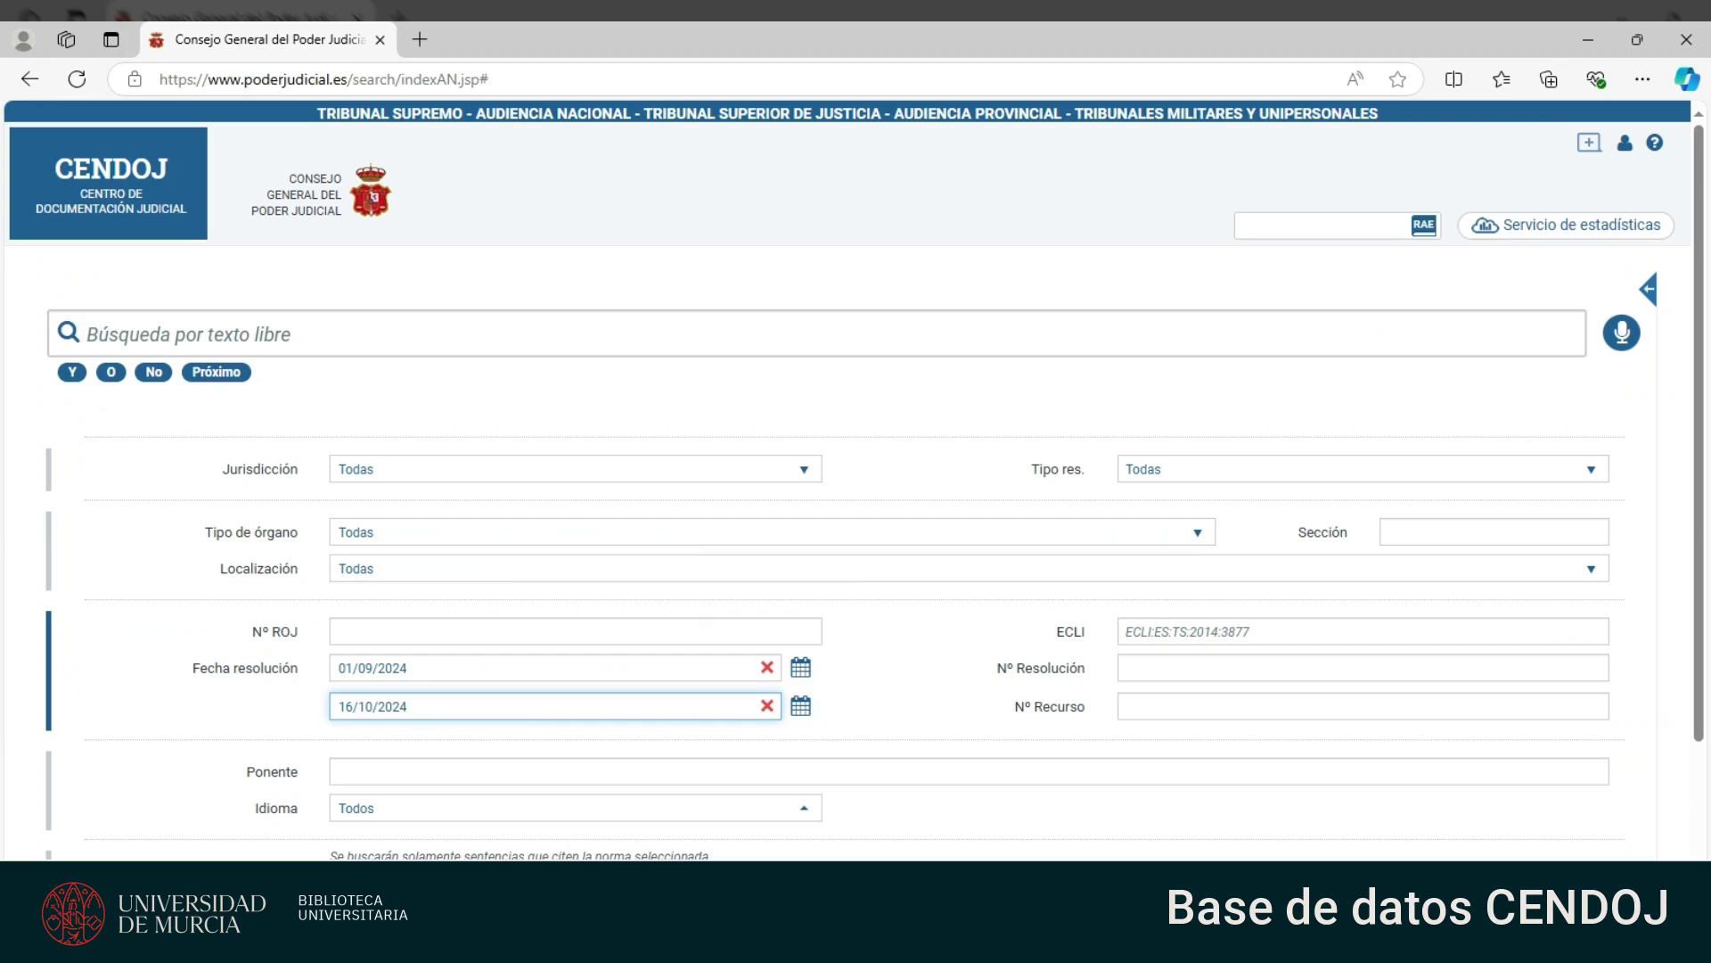
Replace the resolution date range with 20/03/2020 as the start and 30/03/2020 as the end
mouse_move(352, 667)
left_mouse_down()
mouse_move(408, 668)
mouse_move(318, 664)
left_mouse_up()
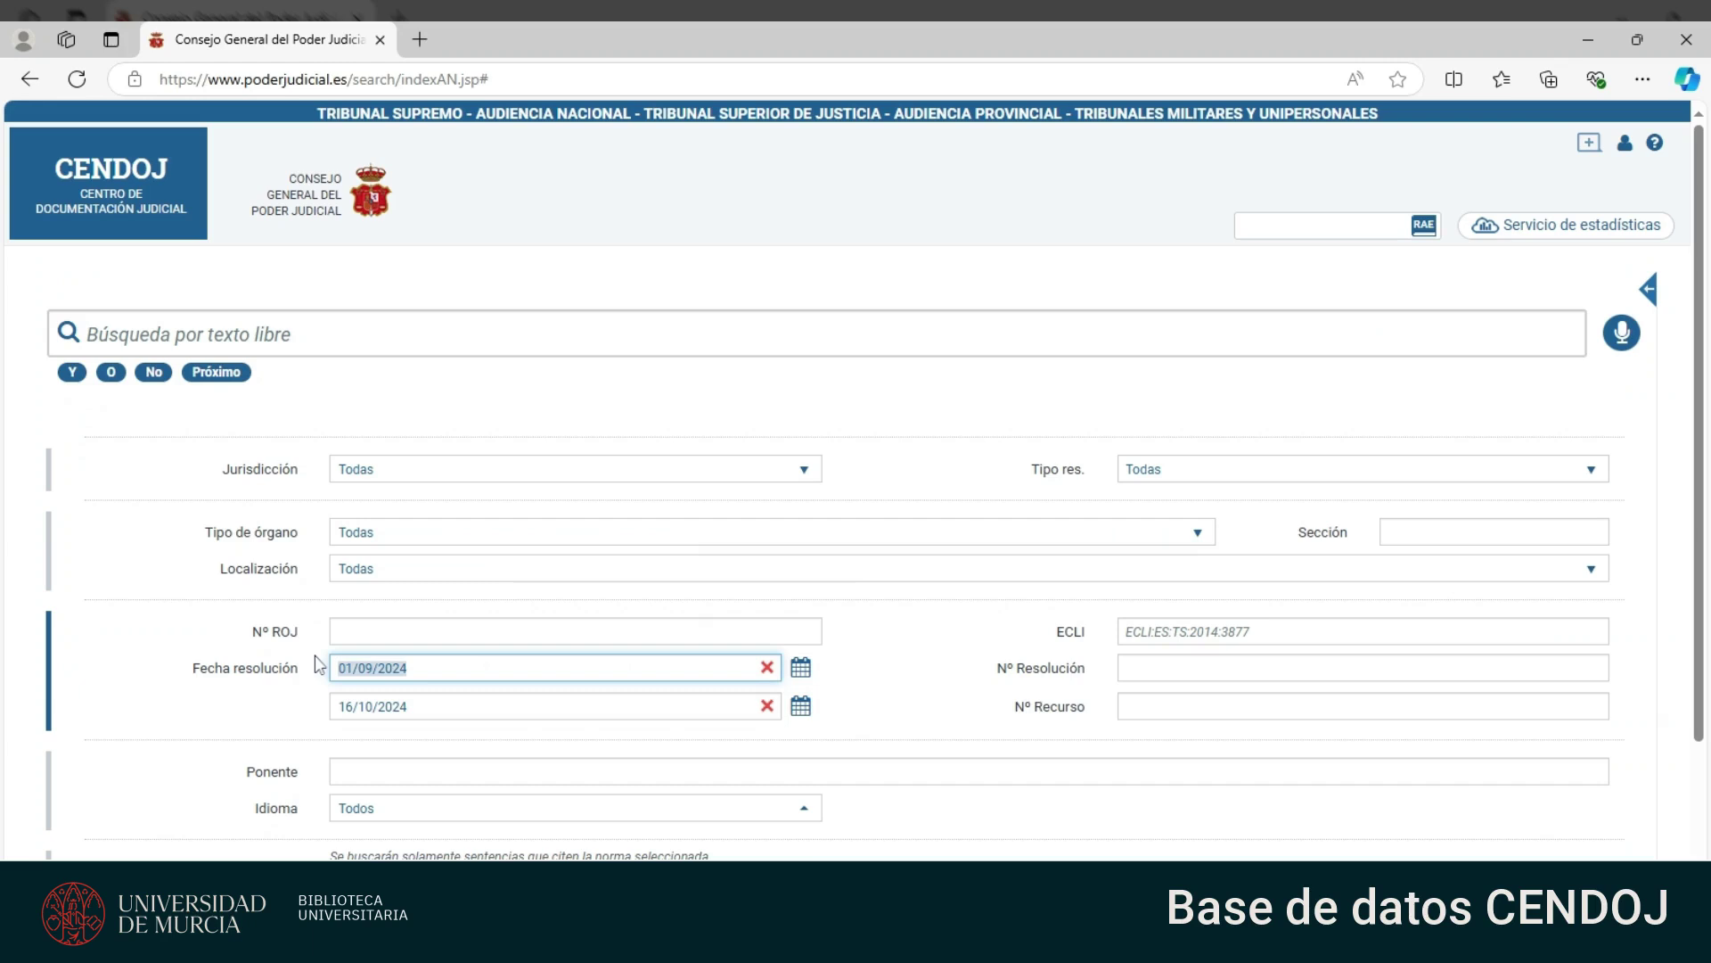
key("BackSpace")
type("20/03/2020")
key("Tab")
key("BackSpace")
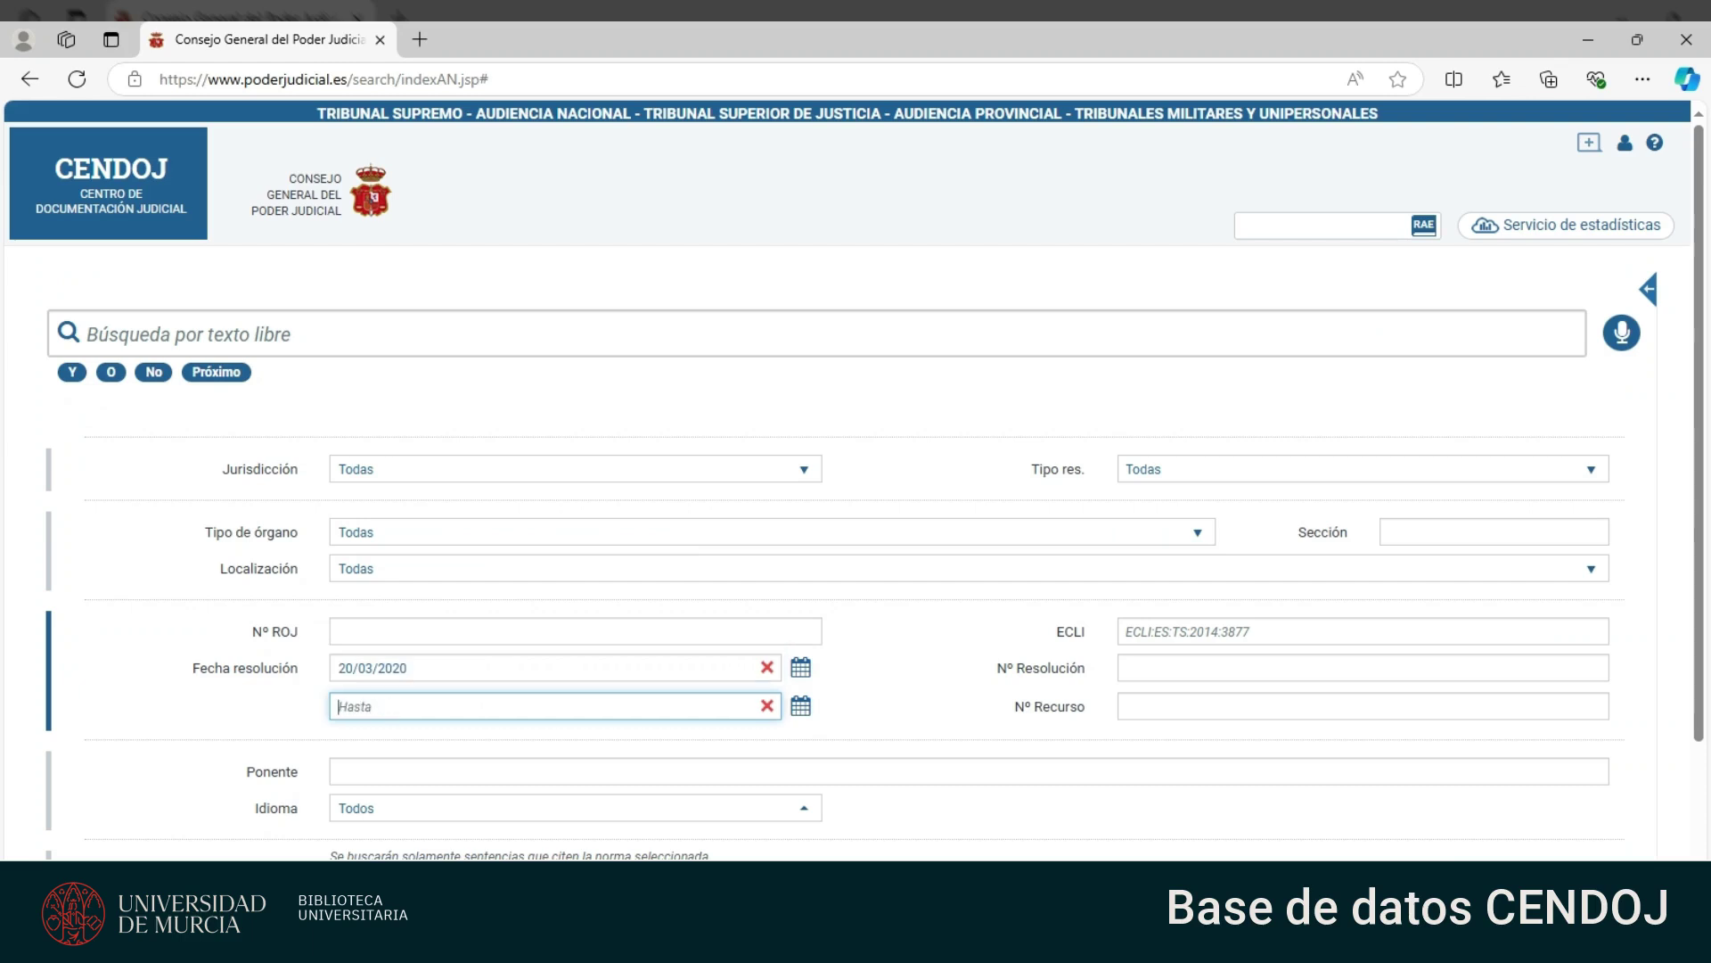
type("30/03/2020")
scroll(900, 654, "down", 2)
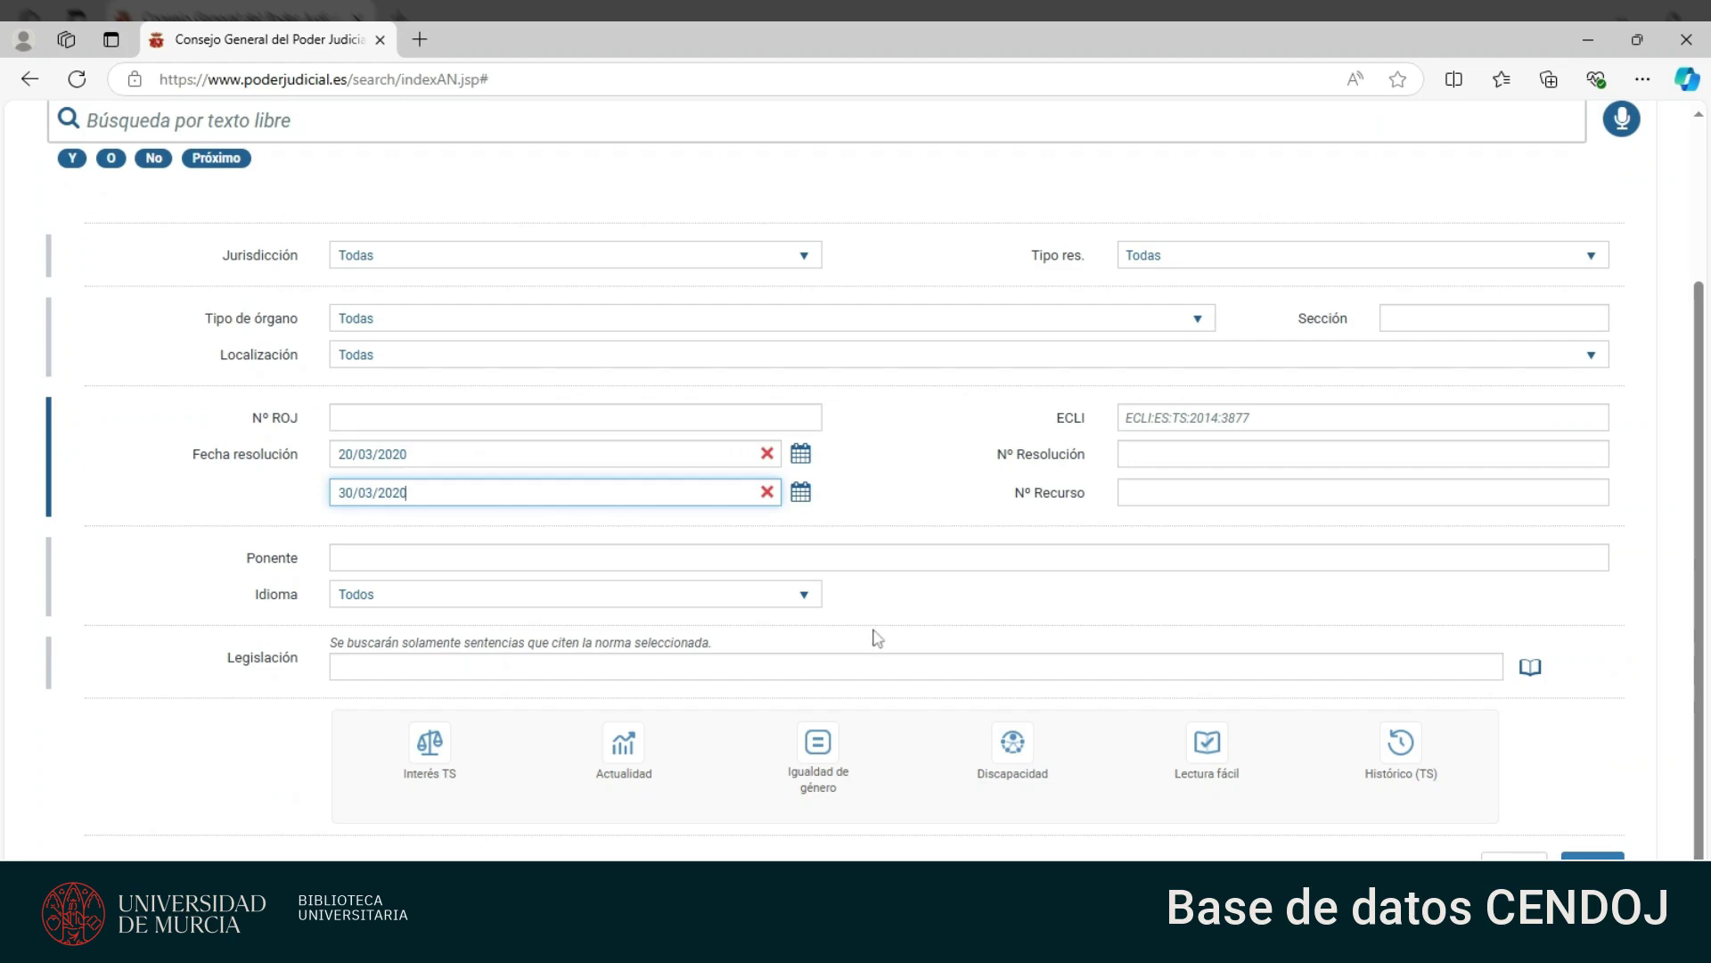
scroll(978, 791, "up", 2)
left_click(1494, 532)
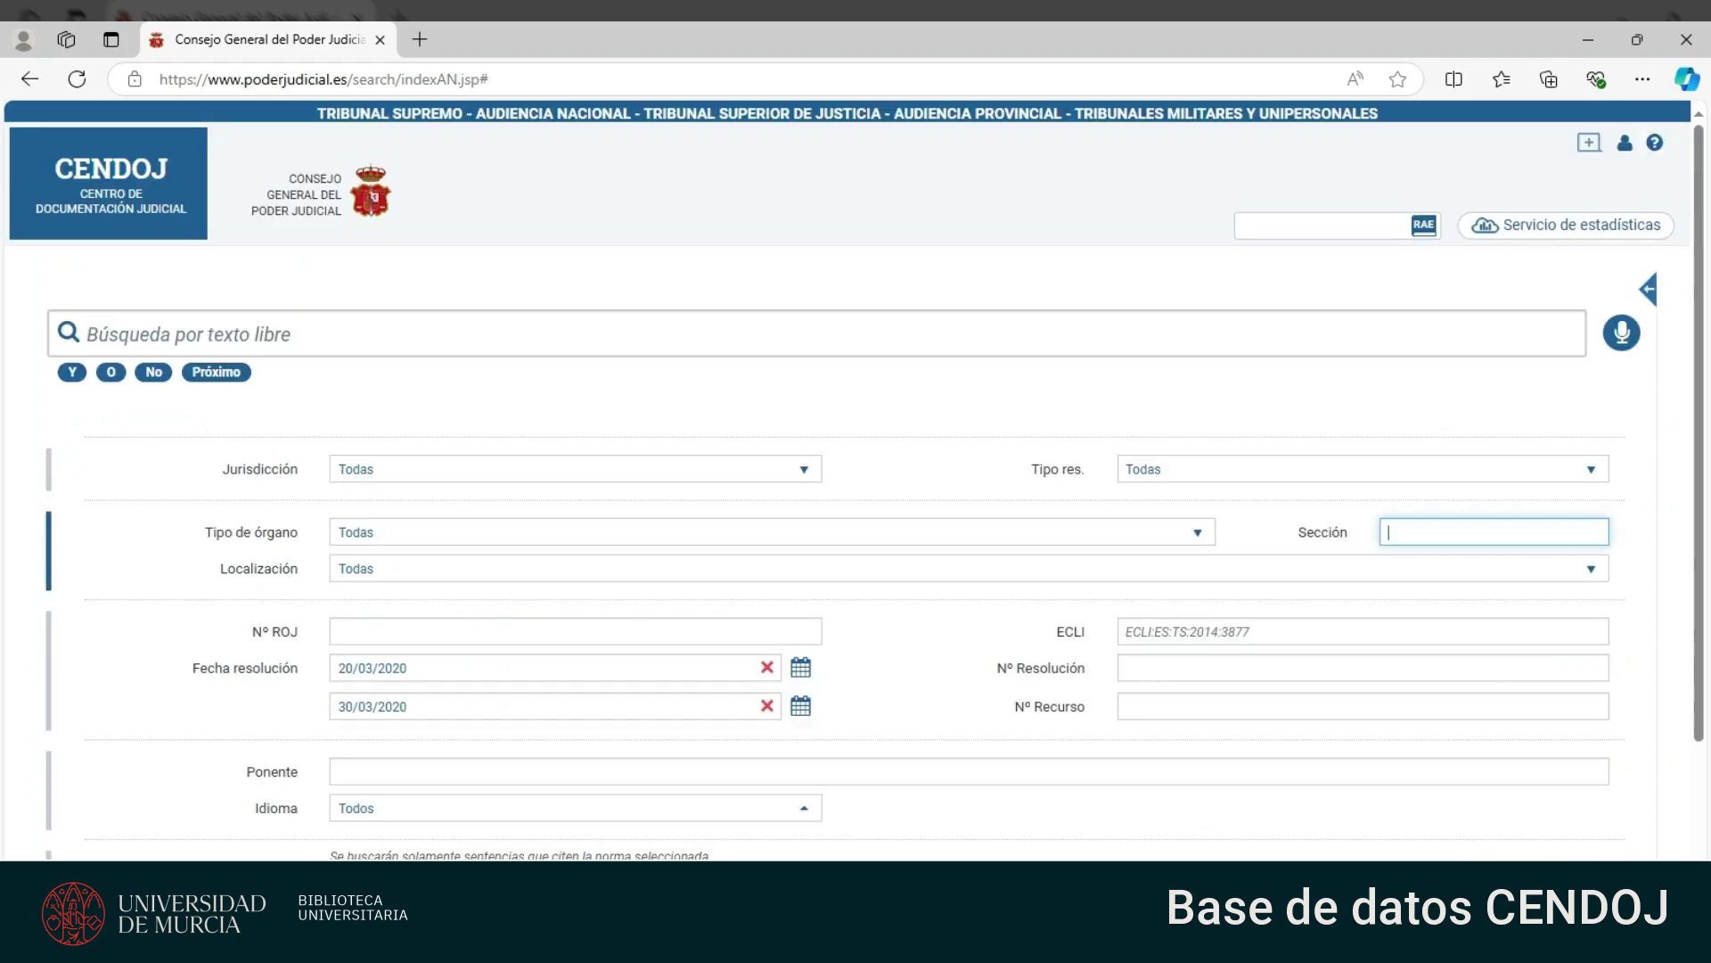
scroll(665, 352, "down", 2)
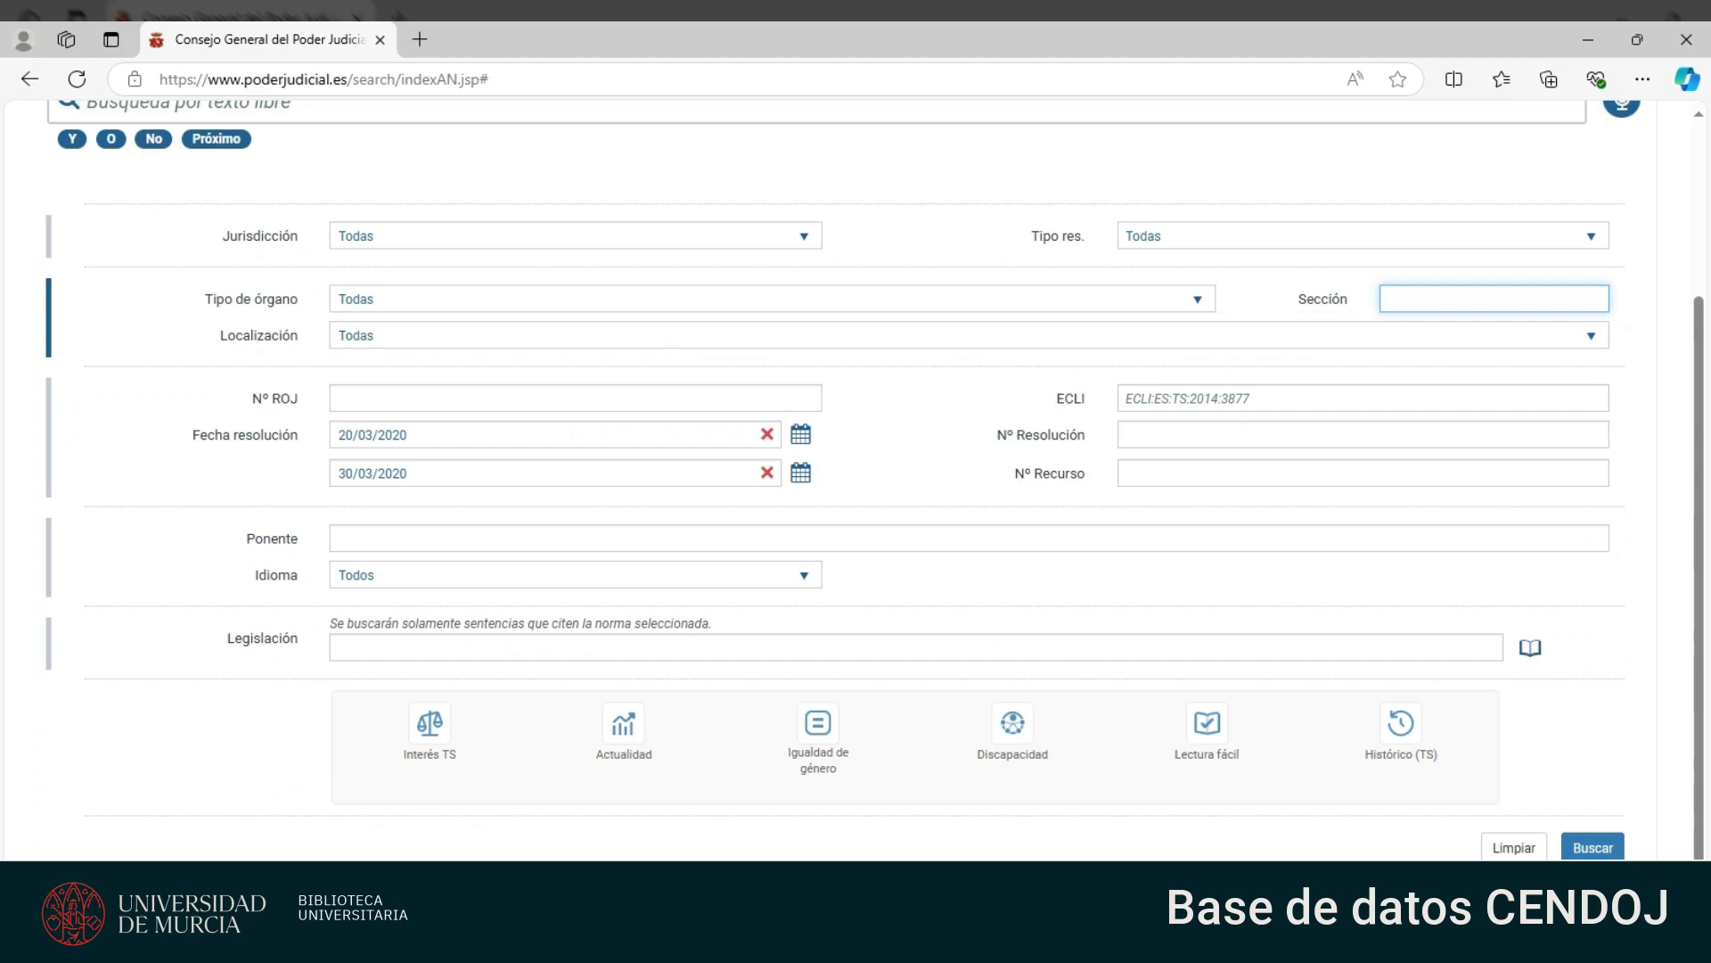
Examine the Nº ROJ, ECLI, Nº Resolución and Nº Recurso identifier fields without entering a value
left_click(574, 397)
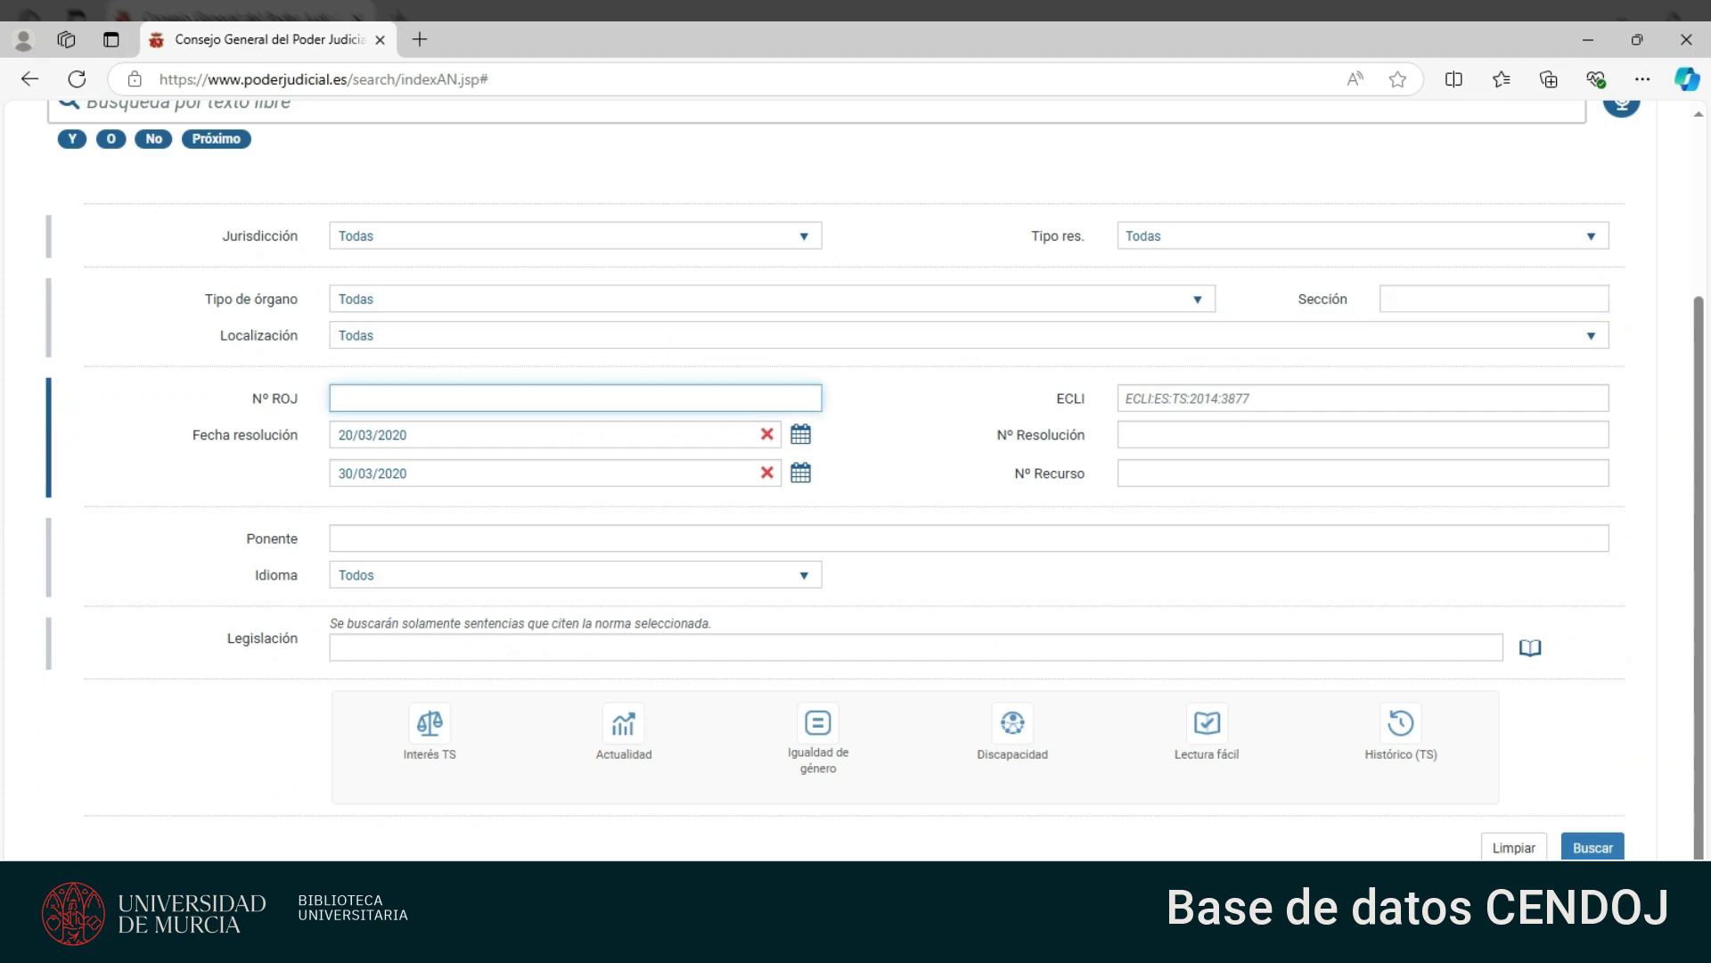
left_click(1363, 398)
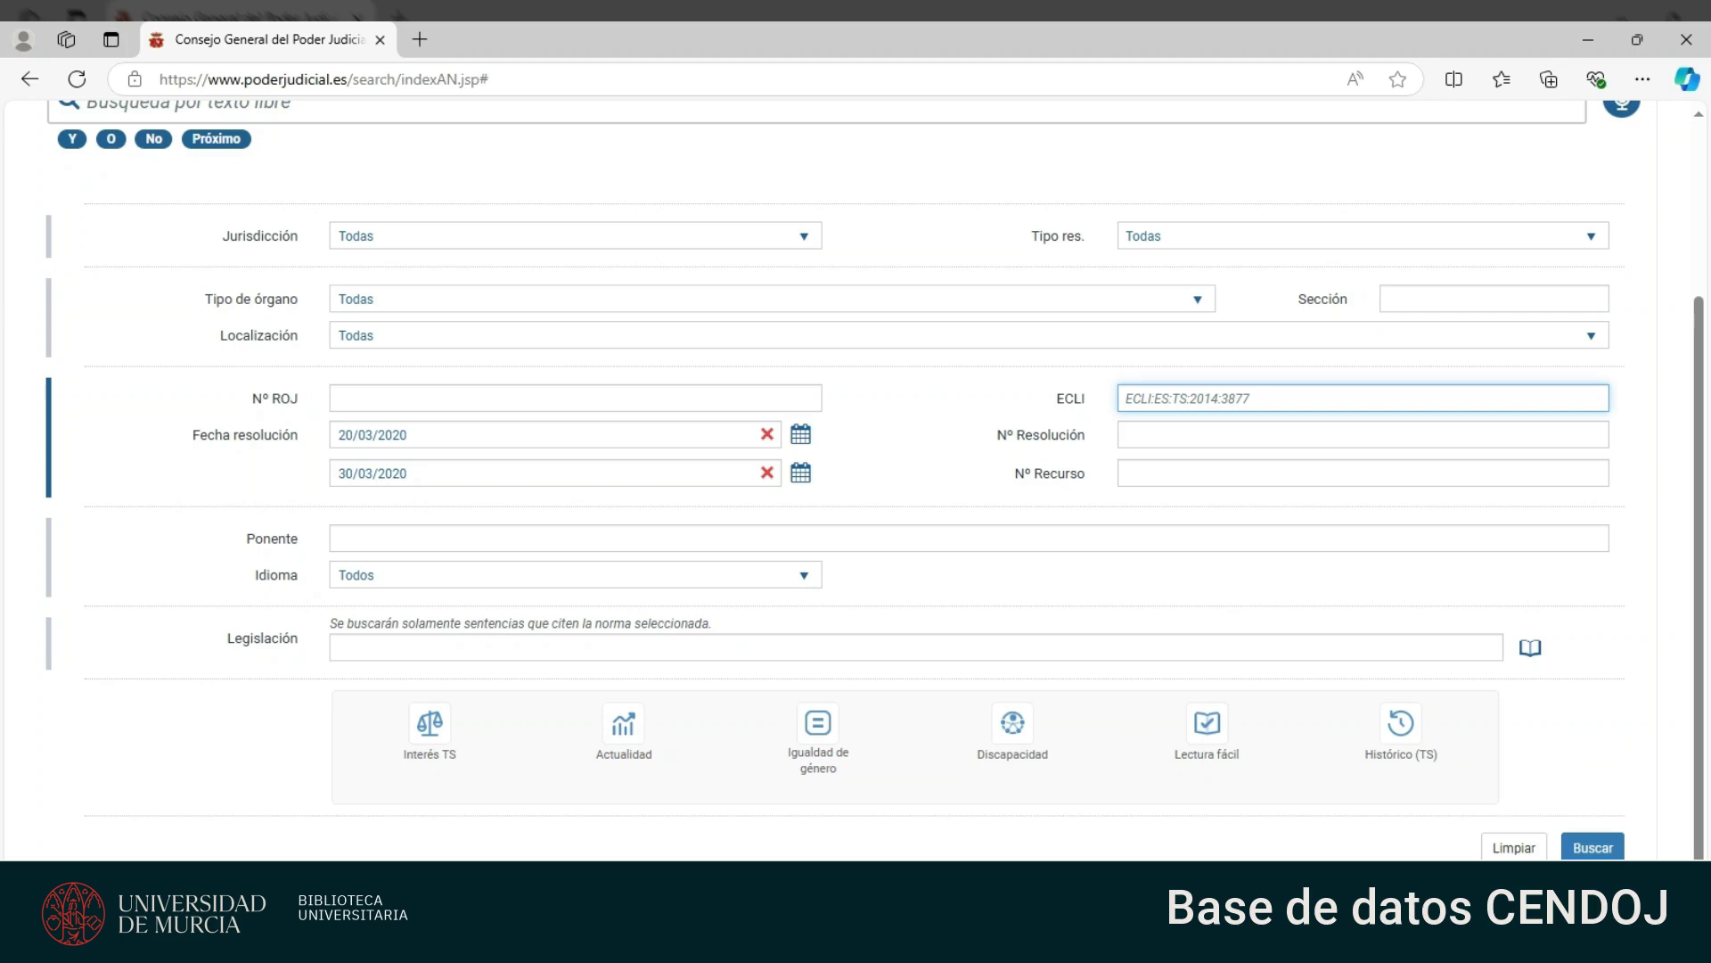
left_click(1363, 434)
left_click(1363, 472)
Look up a reporting judge by surnames in the Ponente field and choose a matching suggestion
left_click(969, 537)
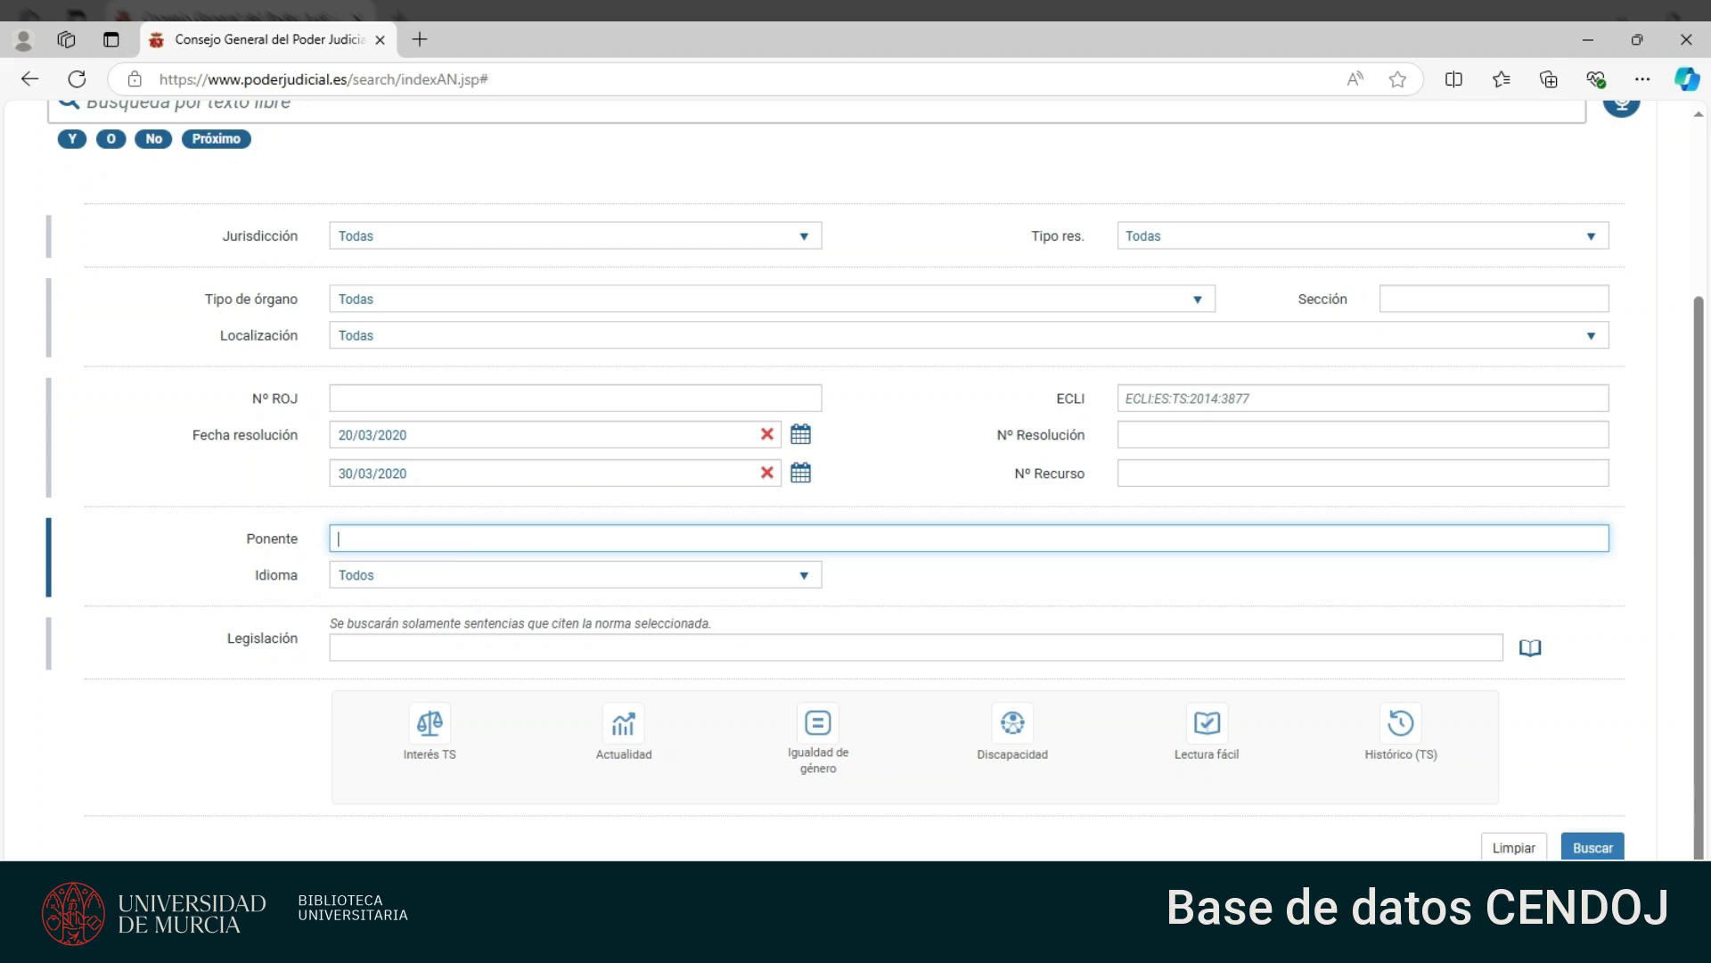
type("r")
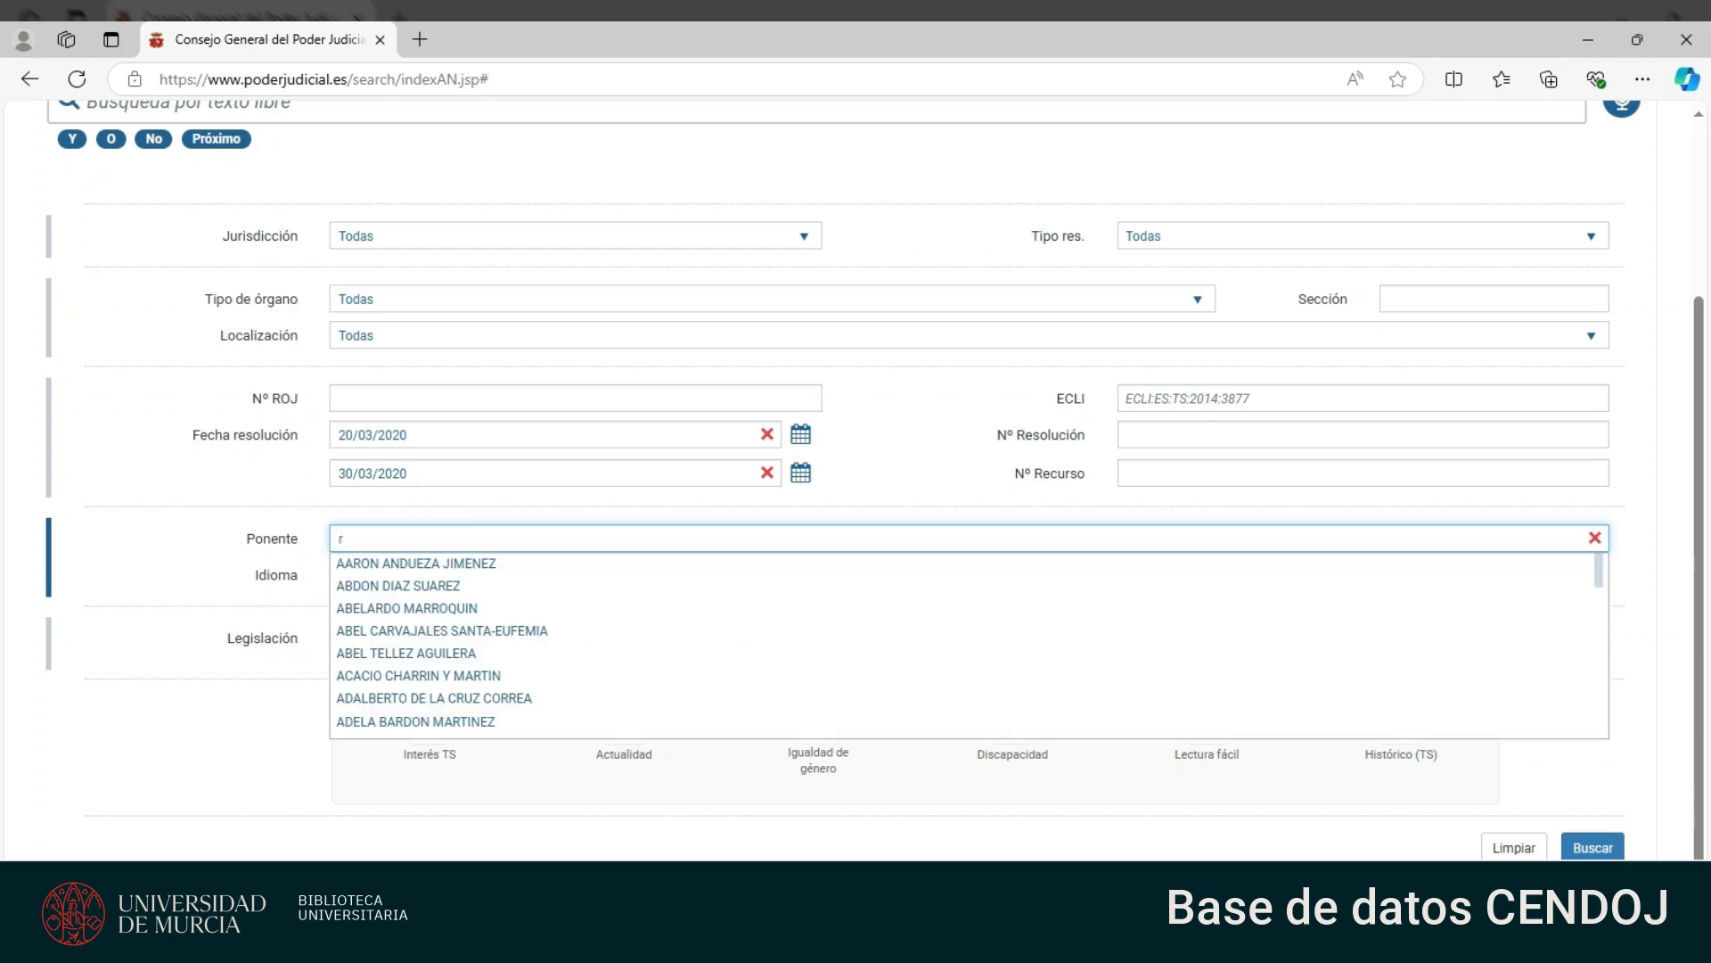
type("odriguez perez")
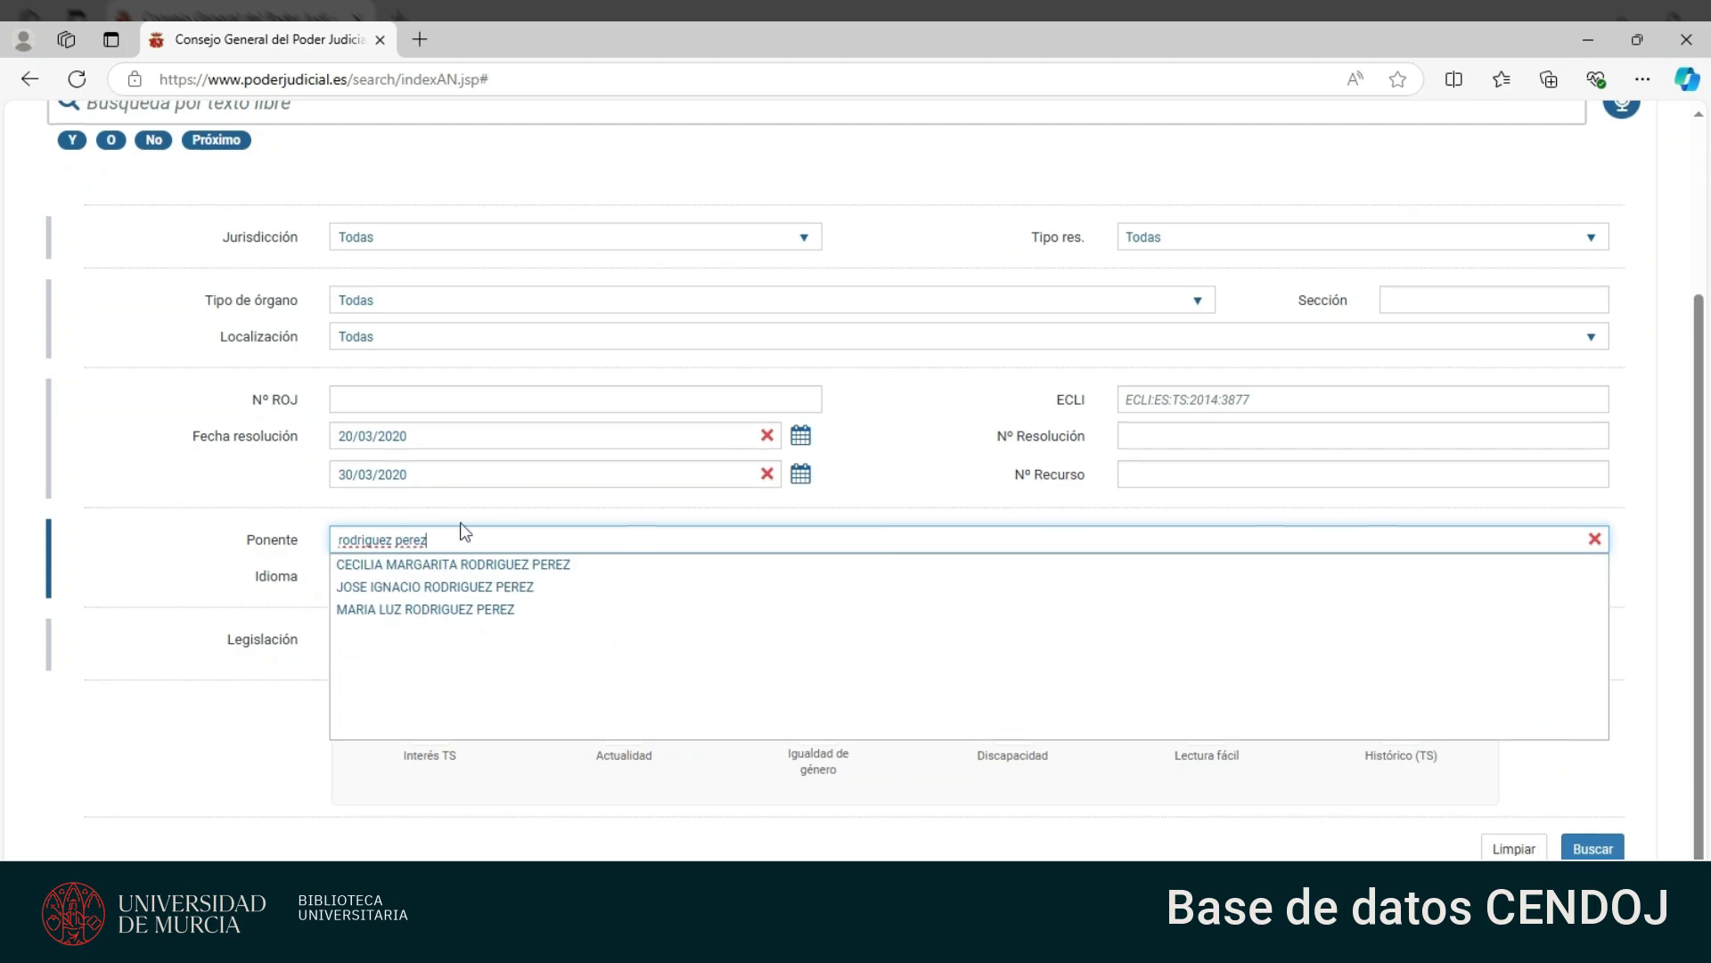
scroll(464, 532, "up", 1)
key("Down")
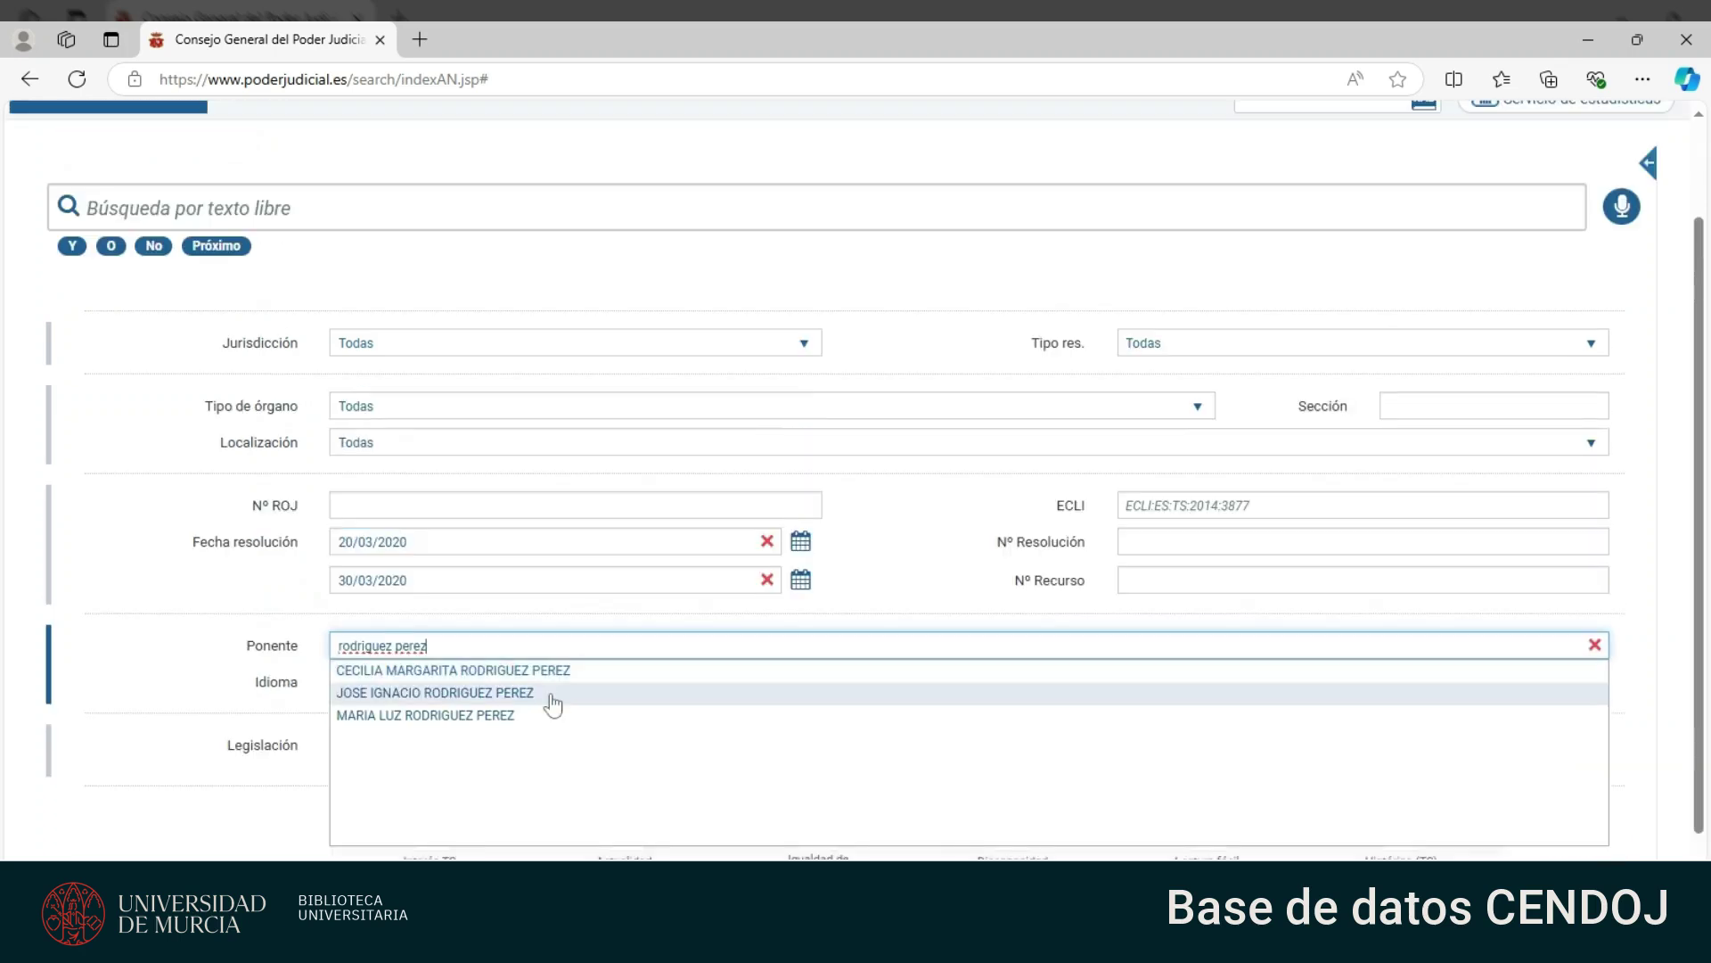
left_click(517, 715)
Search the cited legislation for "proteccion de datos" and select Ley Orgánica 15/1999, de Protección de Datos de Carácter Personal
scroll(519, 714, "down", 1)
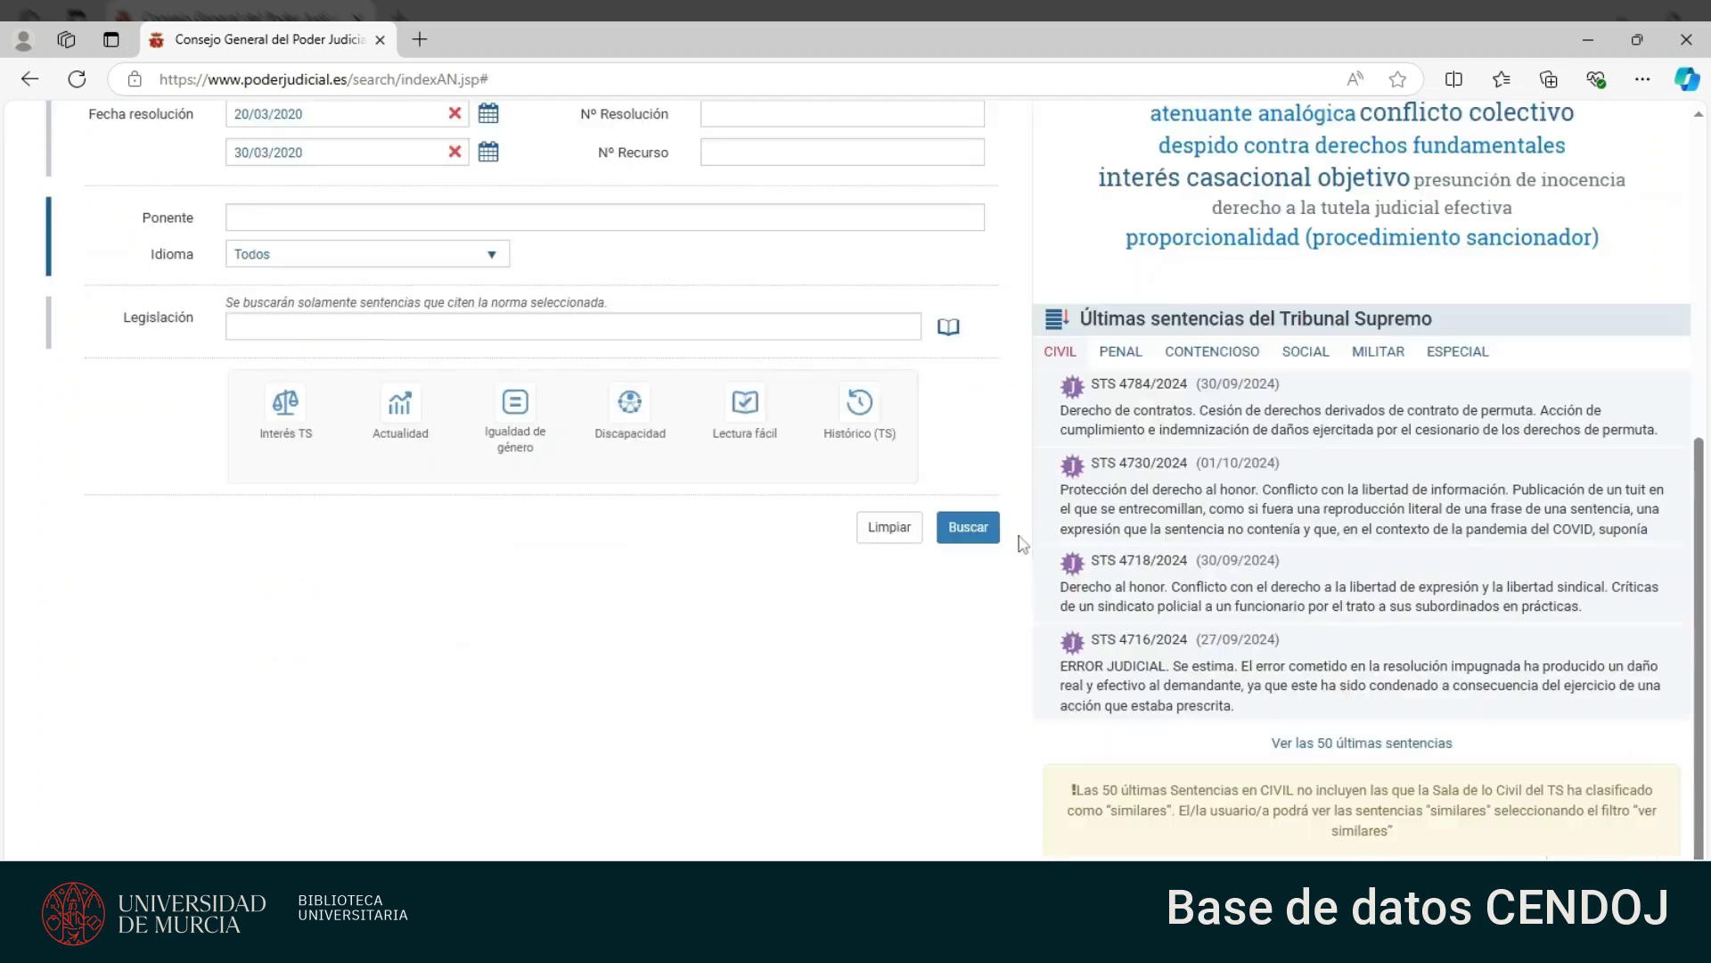
left_click(952, 329)
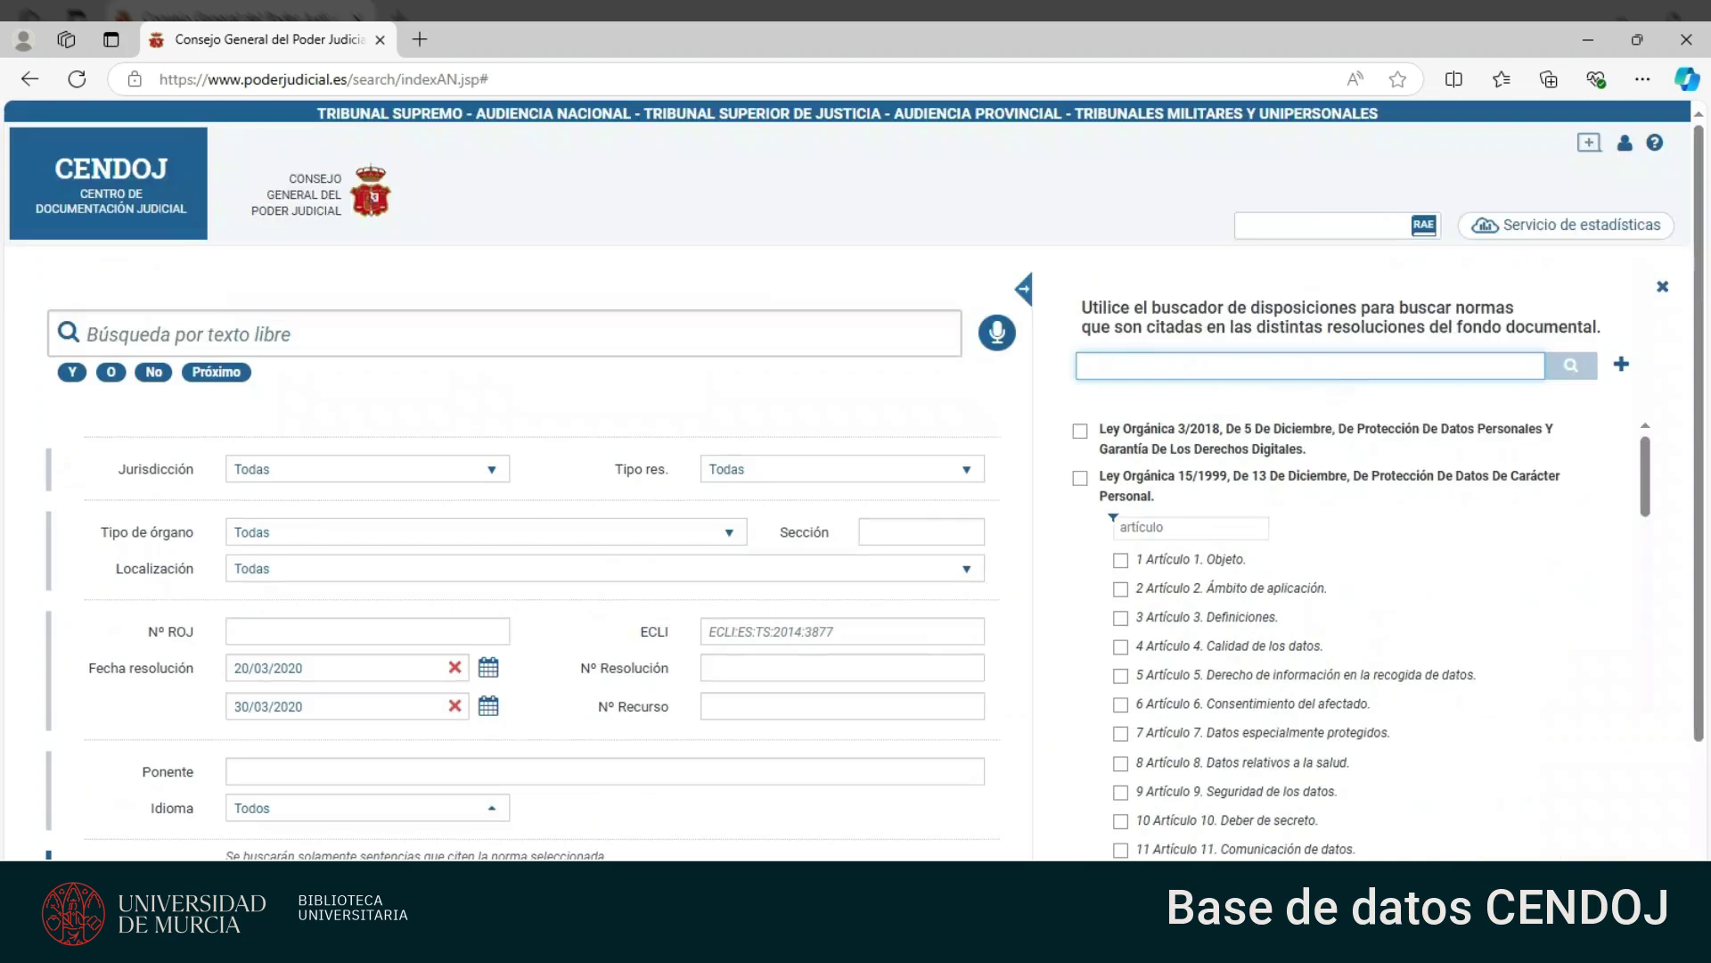
type("proteccion de")
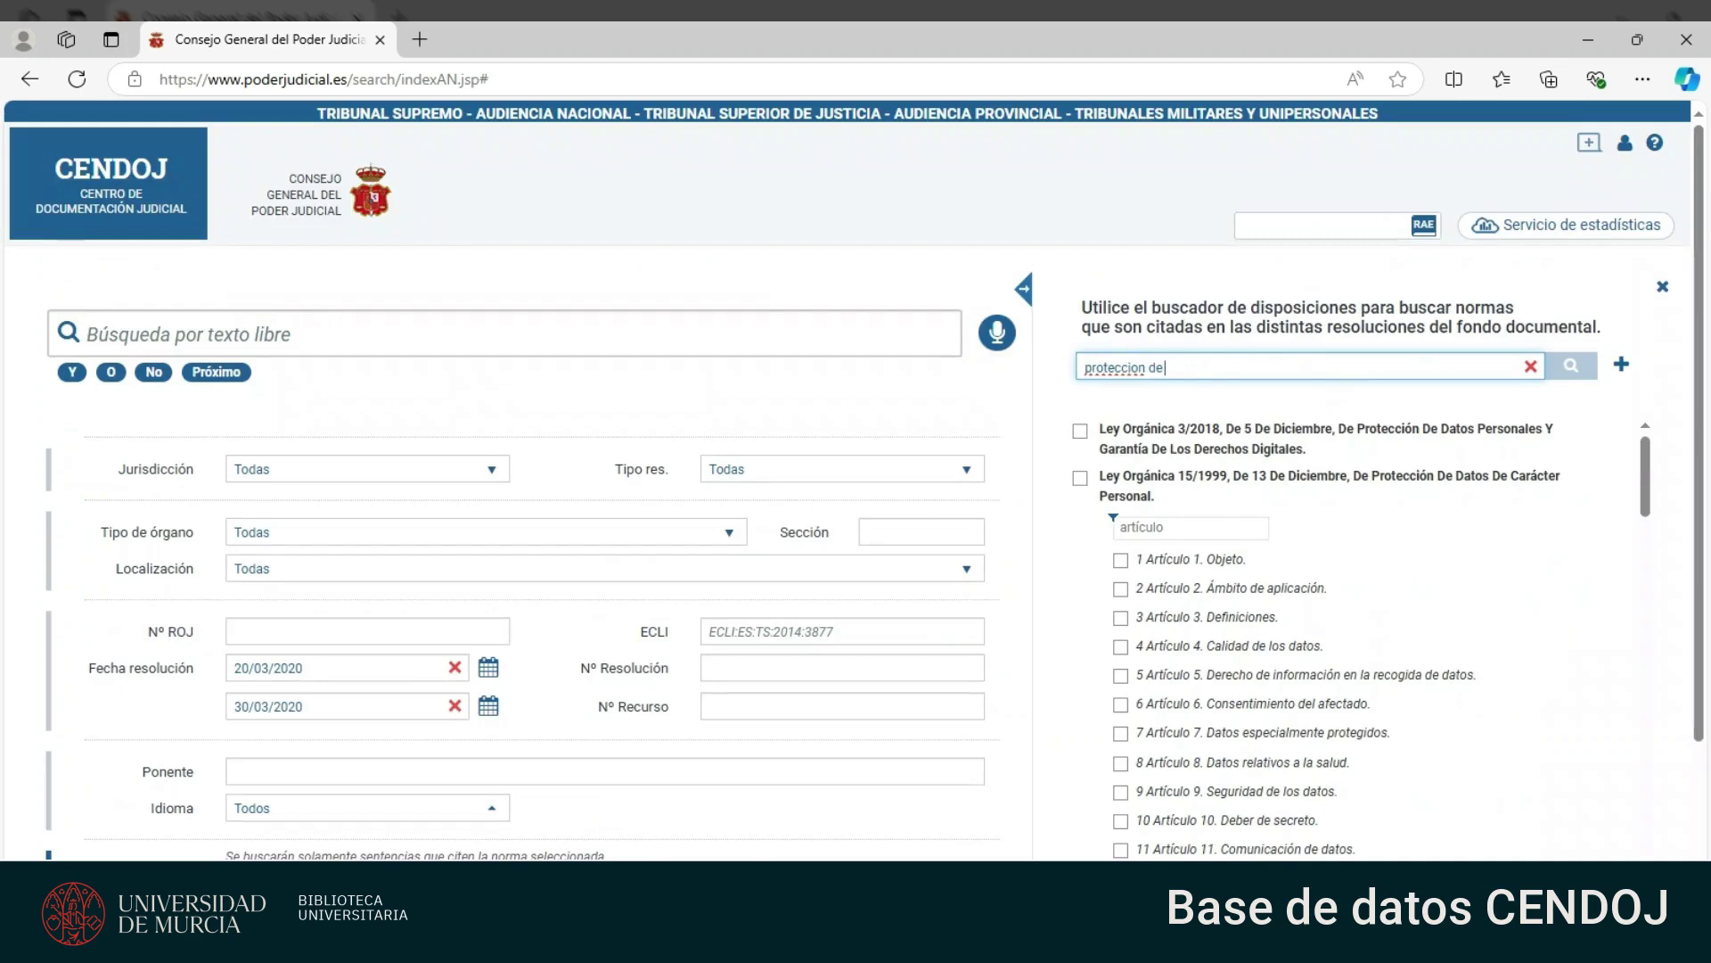
type(" datos")
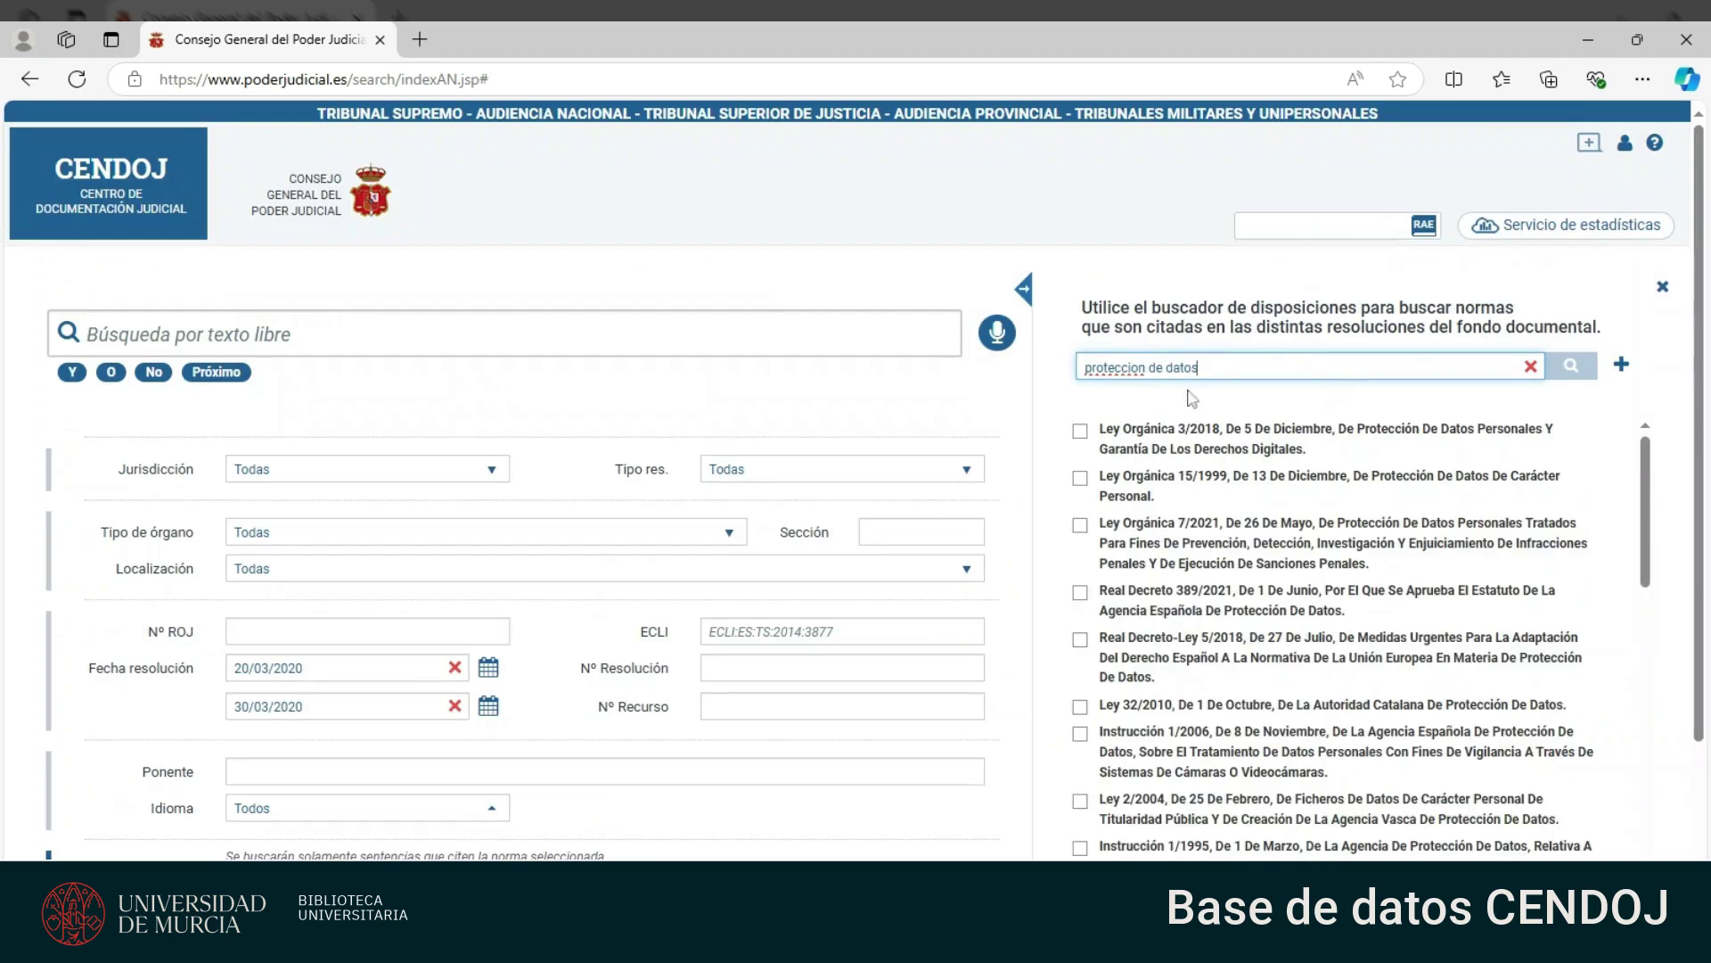
scroll(1191, 398, "down", 2)
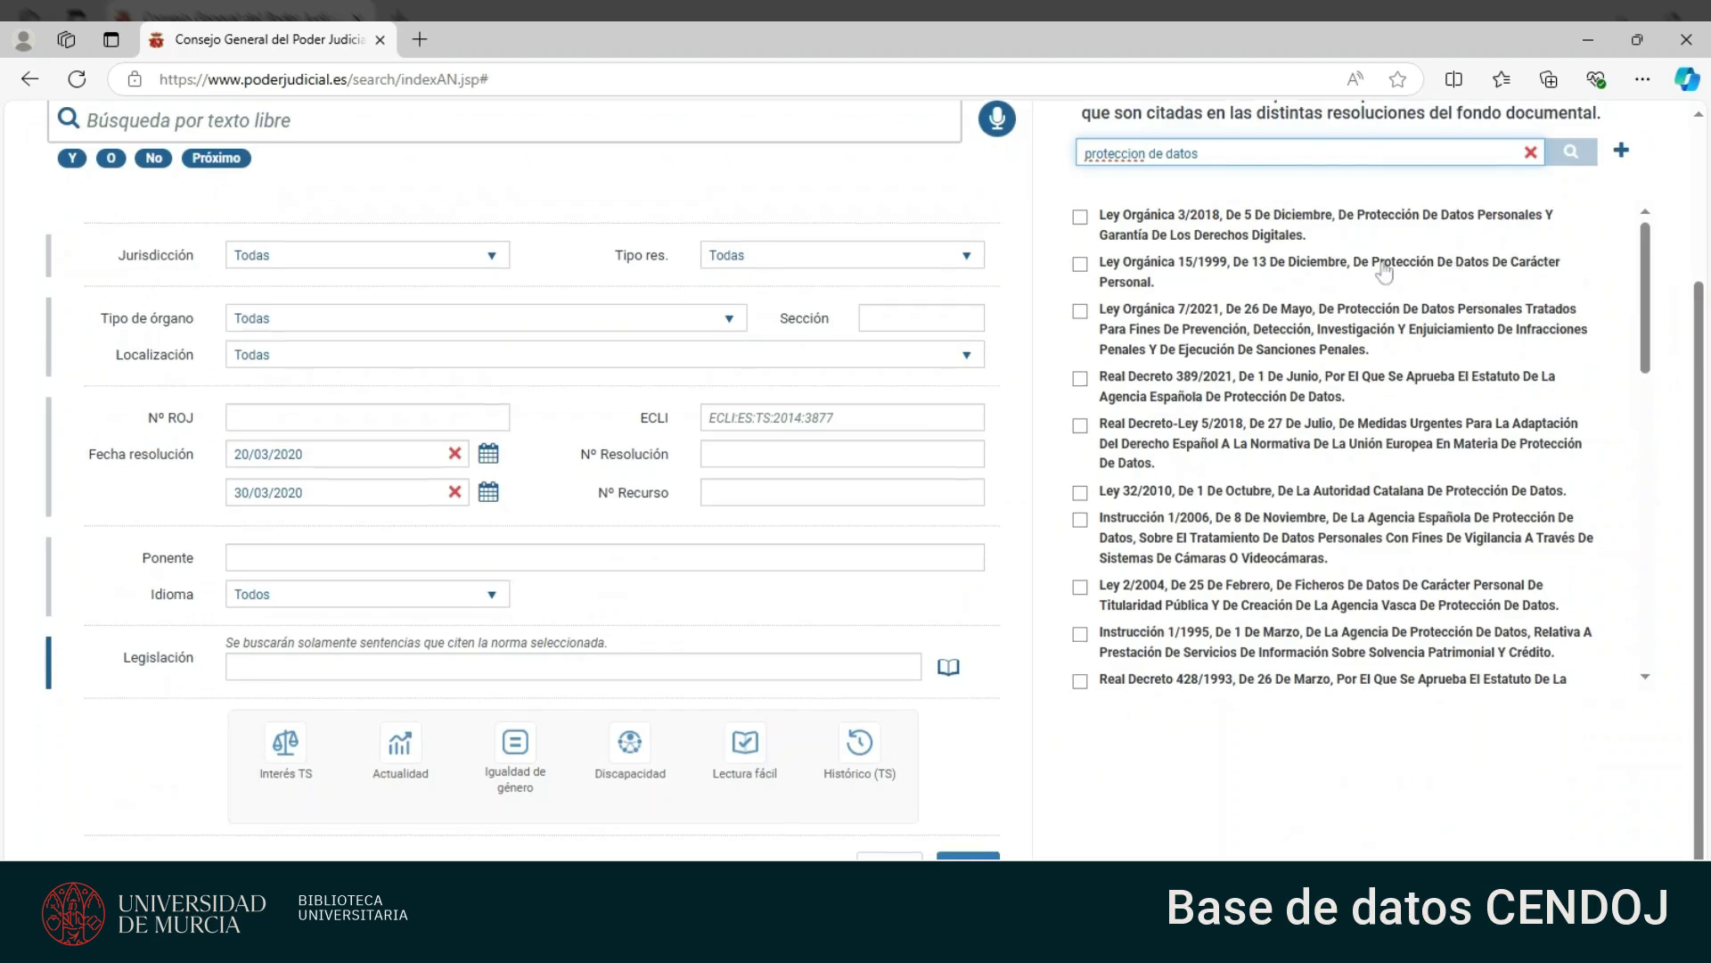
left_click(1110, 279)
scroll(1643, 472, "up", 2)
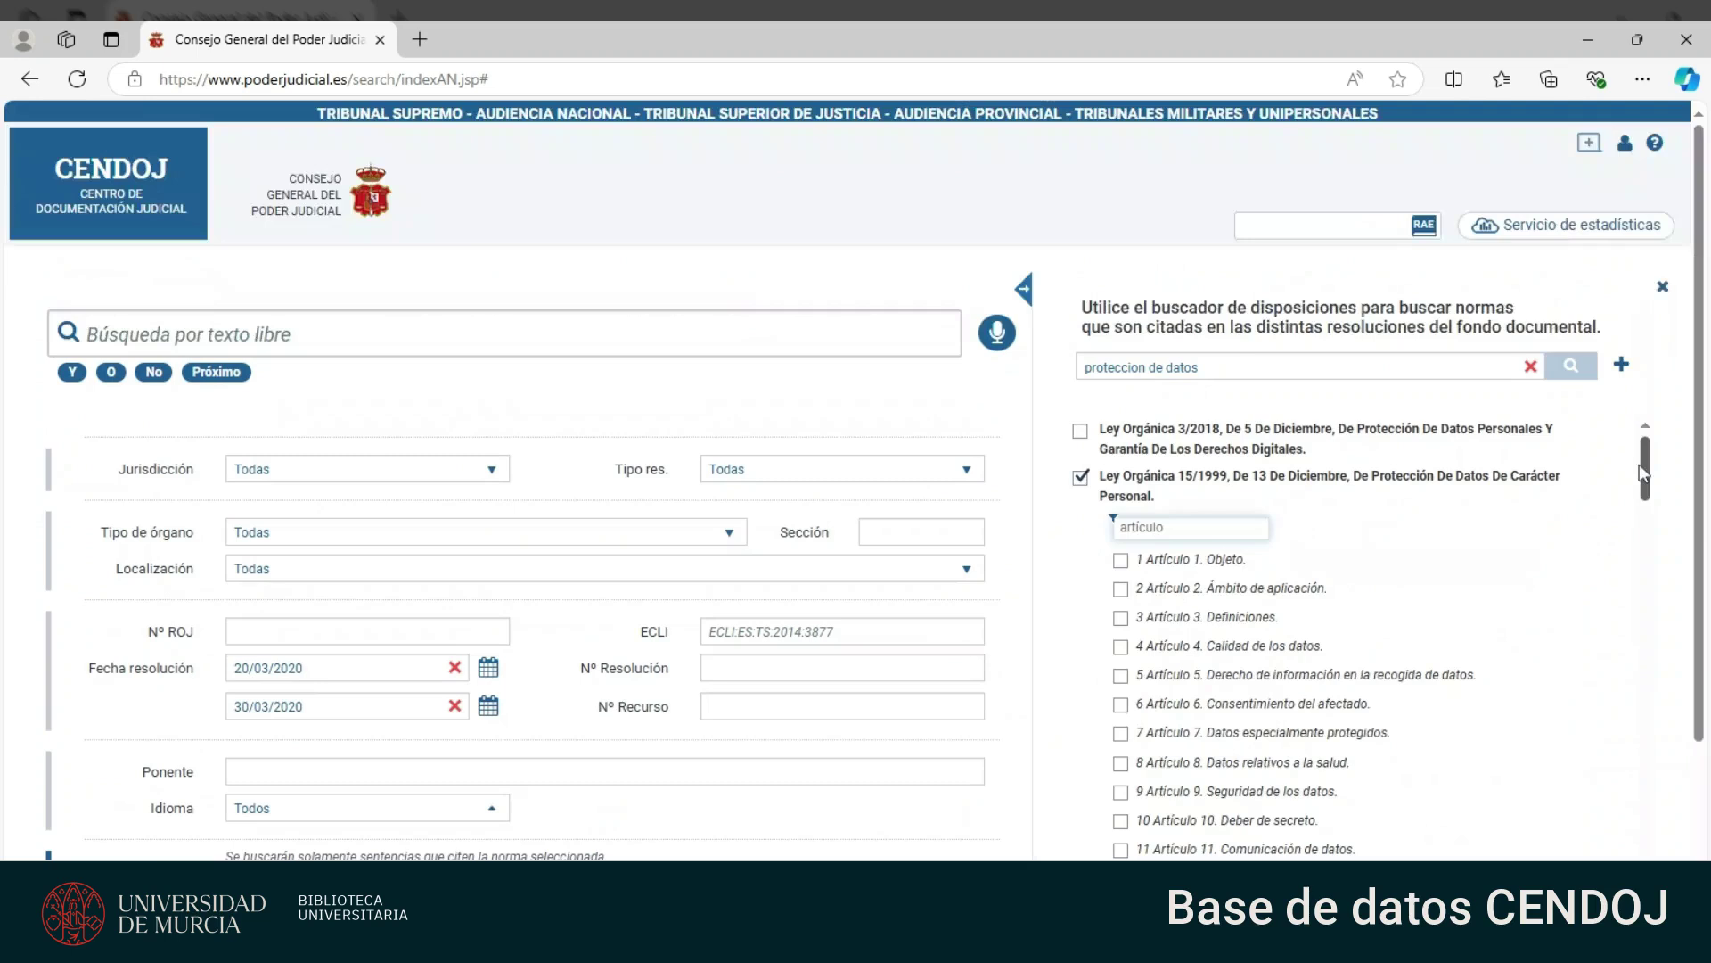
Restrict the cited legislation to Artículo 21, Comunicación de datos entre Administraciones públicas, and run the search
left_click_drag(1643, 472, 1674, 587)
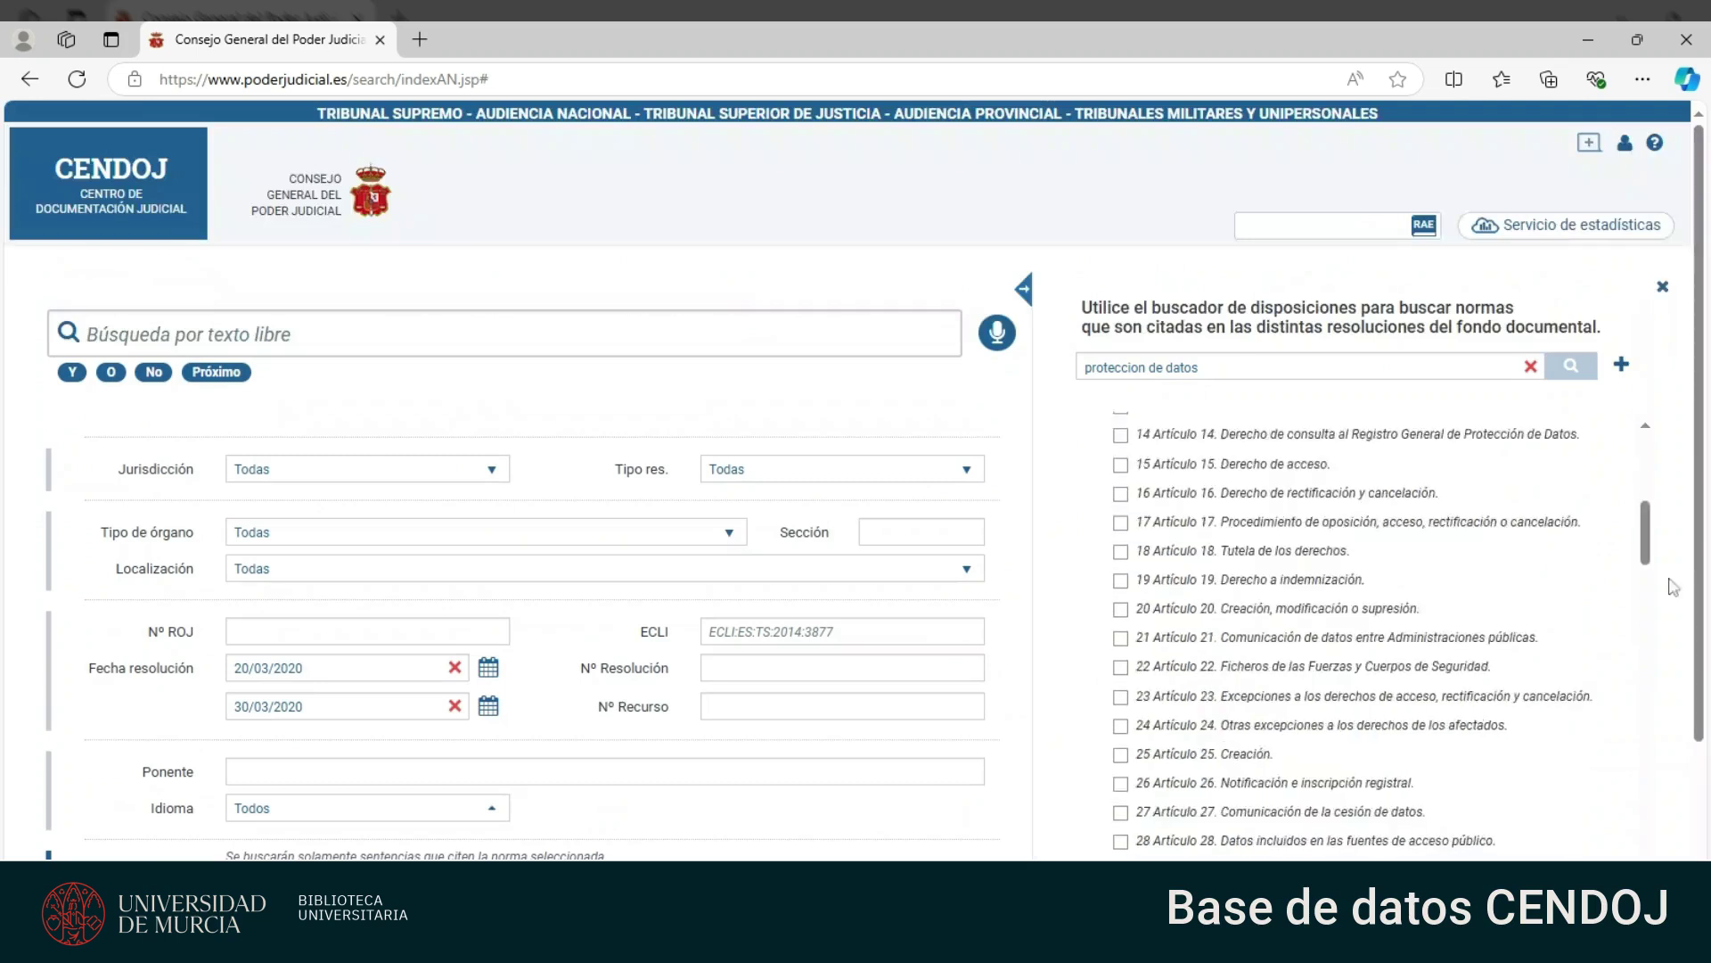
scroll(1426, 662, "down", 2)
scroll(1426, 661, "down", 1)
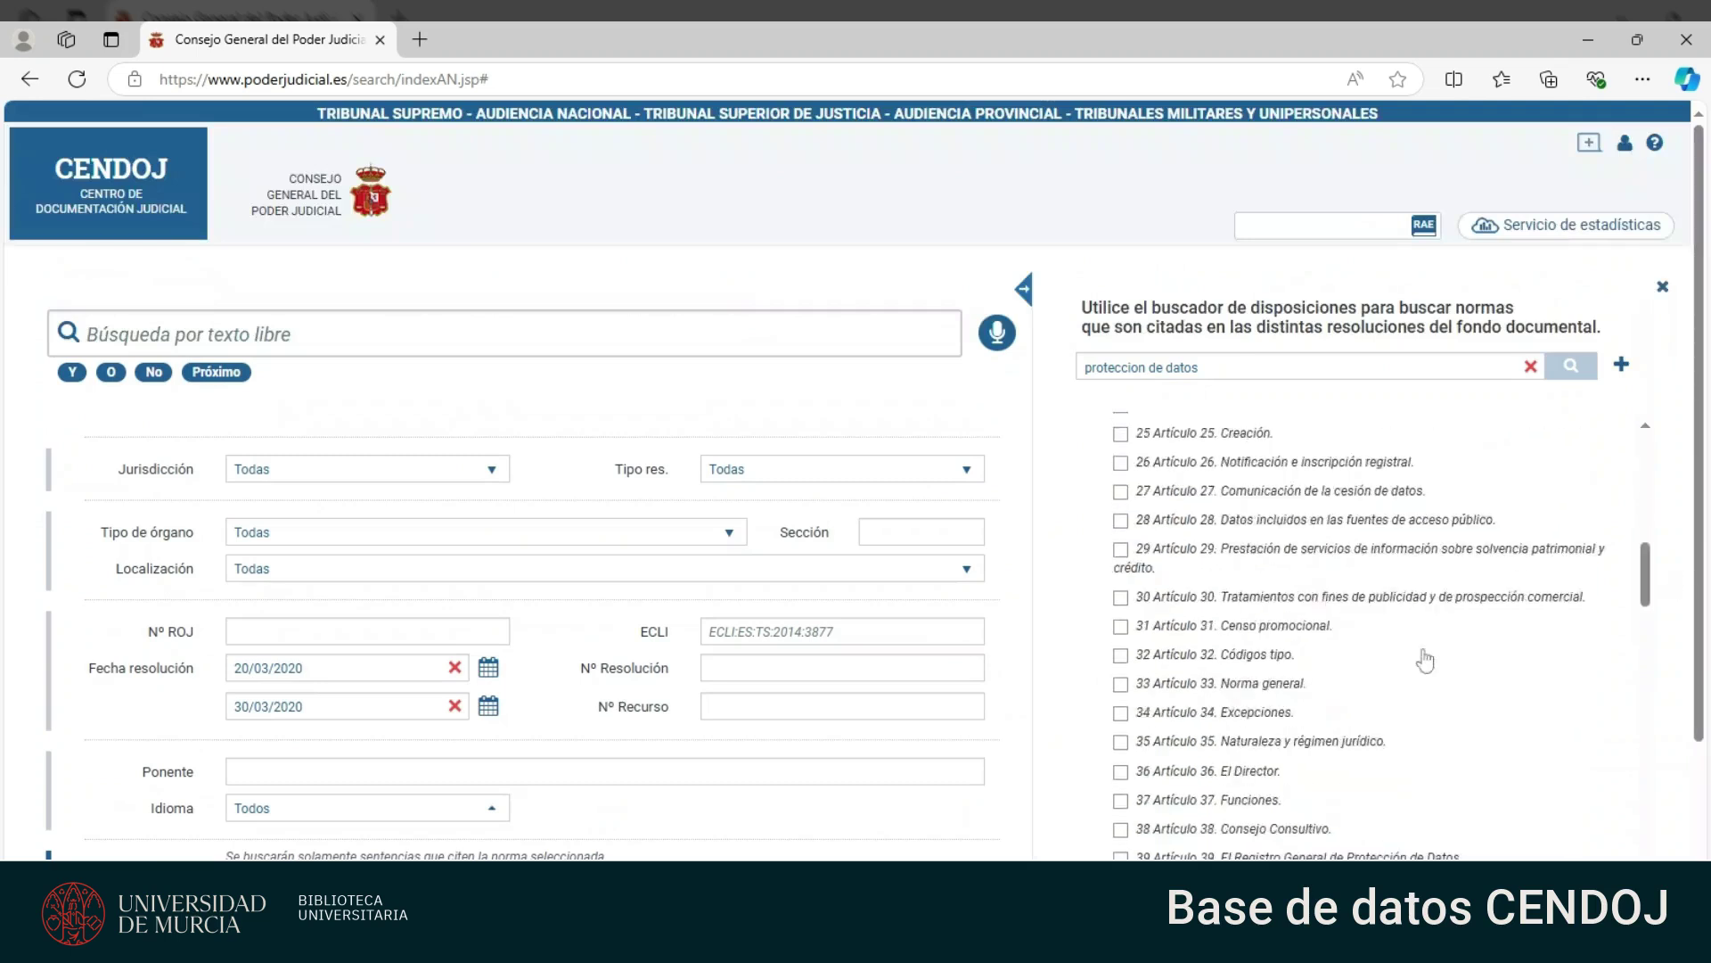
scroll(1462, 615, "up", 1)
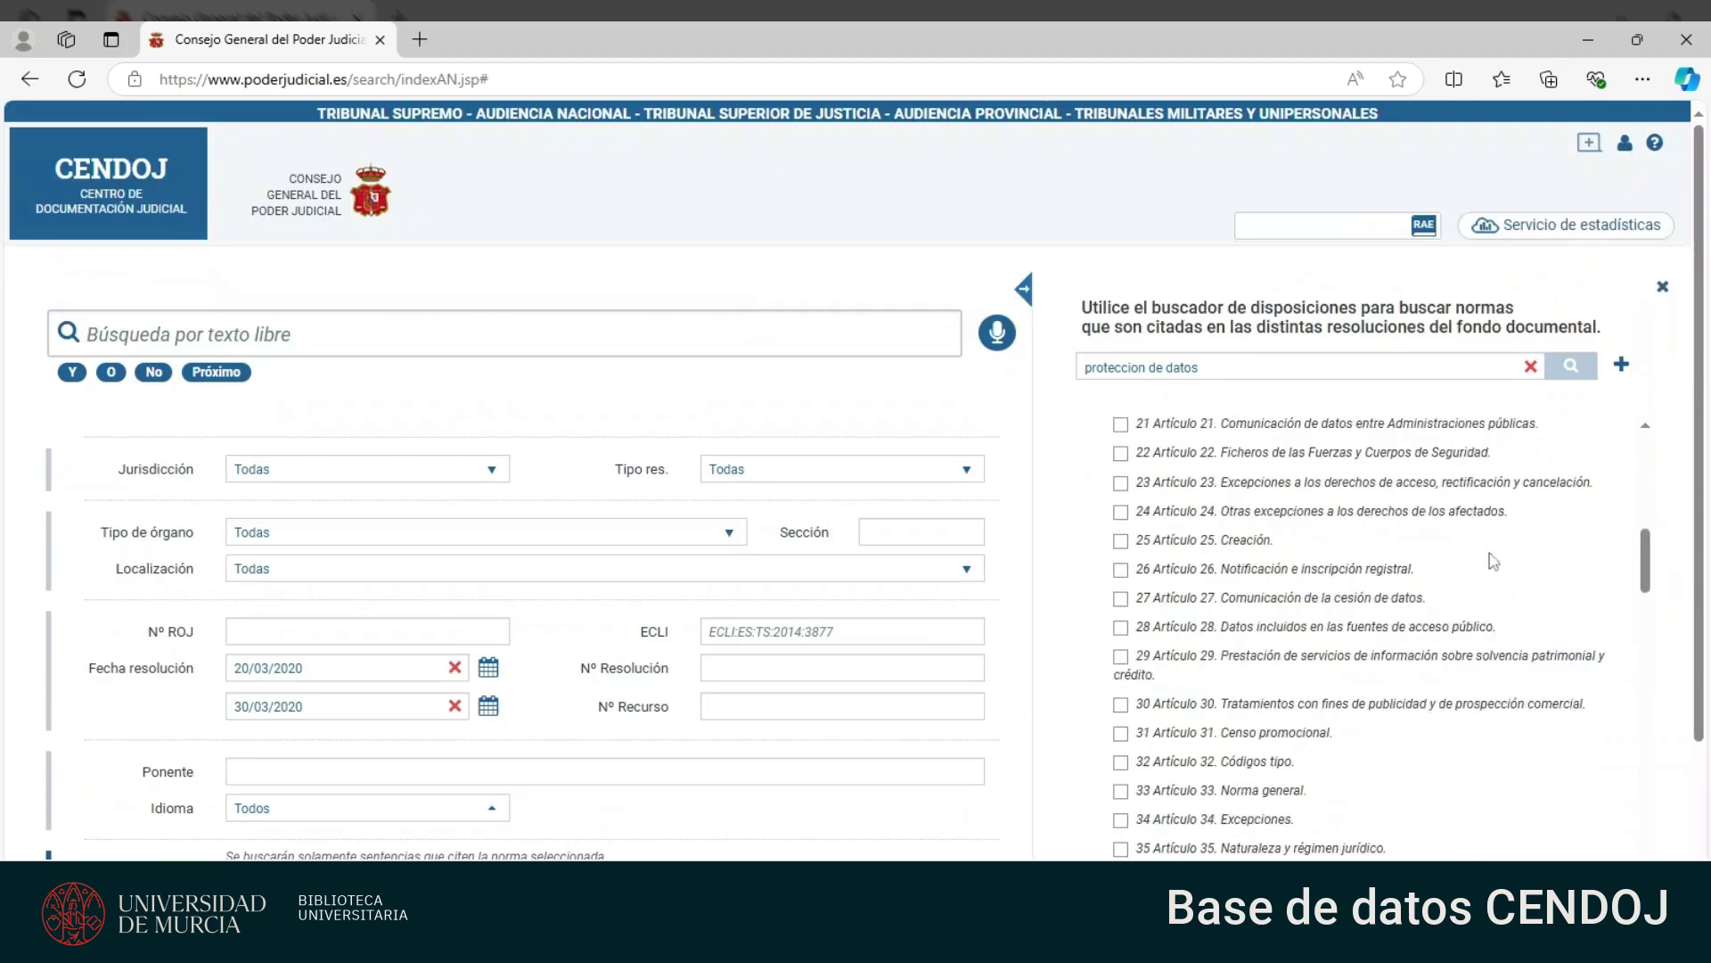
scroll(1492, 565, "up", 2)
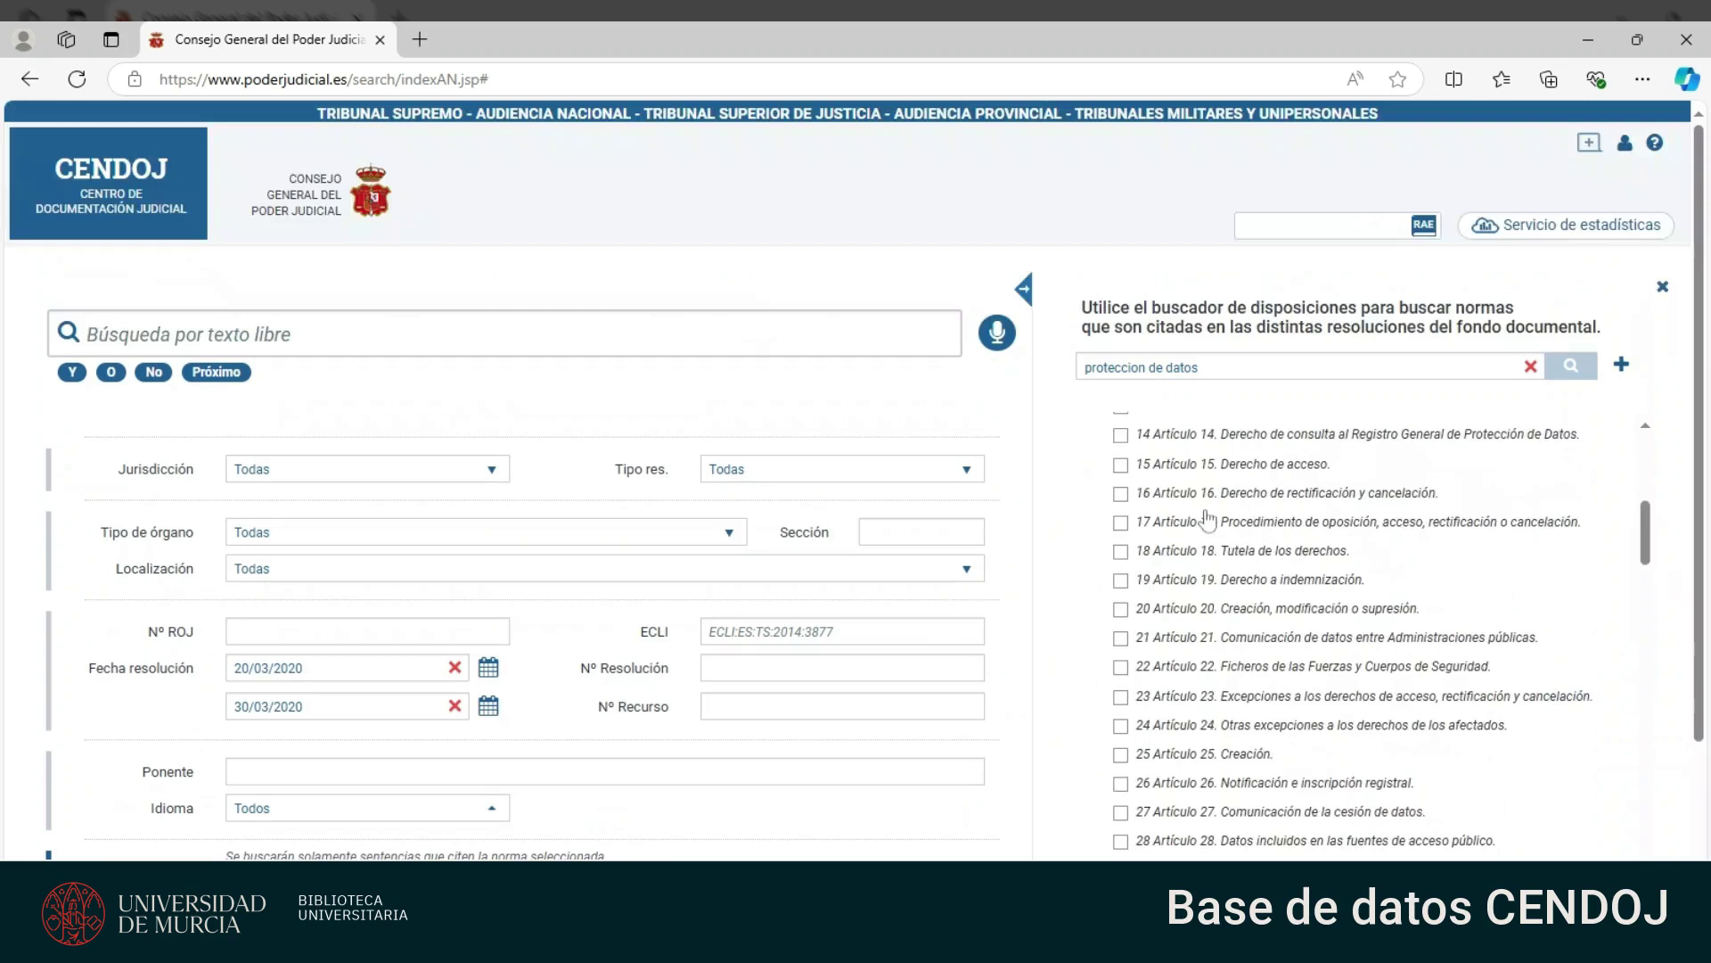
left_click(1120, 638)
scroll(994, 851, "down", 3)
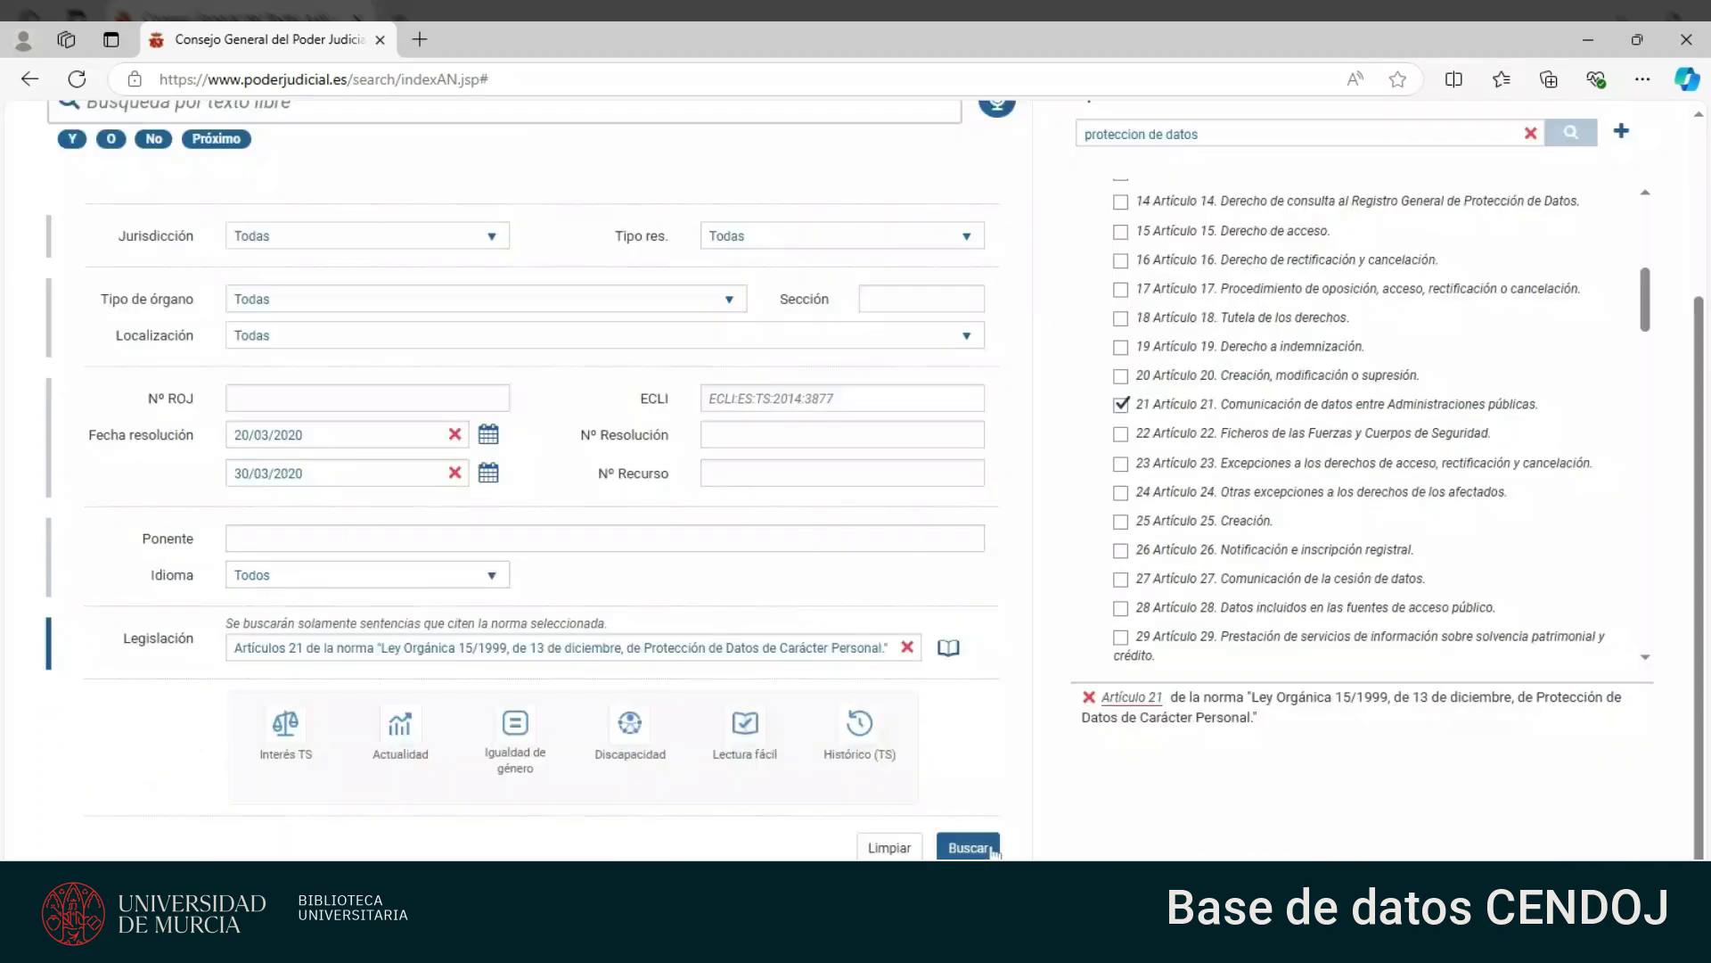
left_click(994, 852)
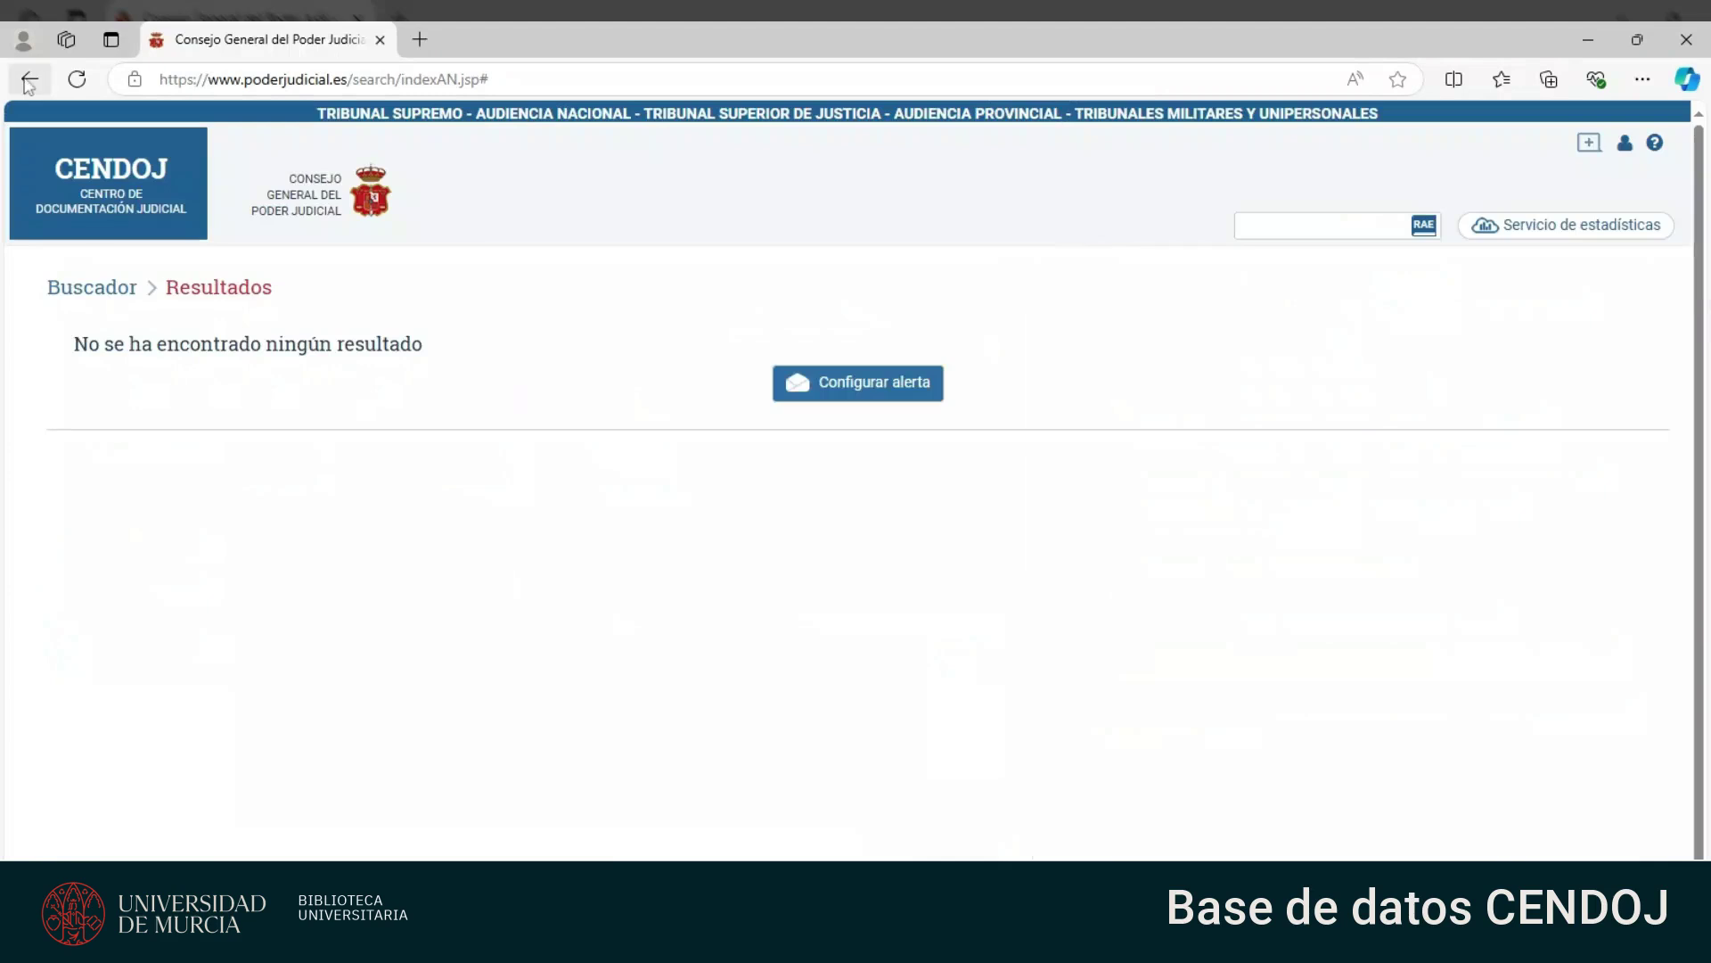
Return to the search form and replace Artículo 21 with Artículo 15, Derecho de acceso, as the cited article
left_click(26, 80)
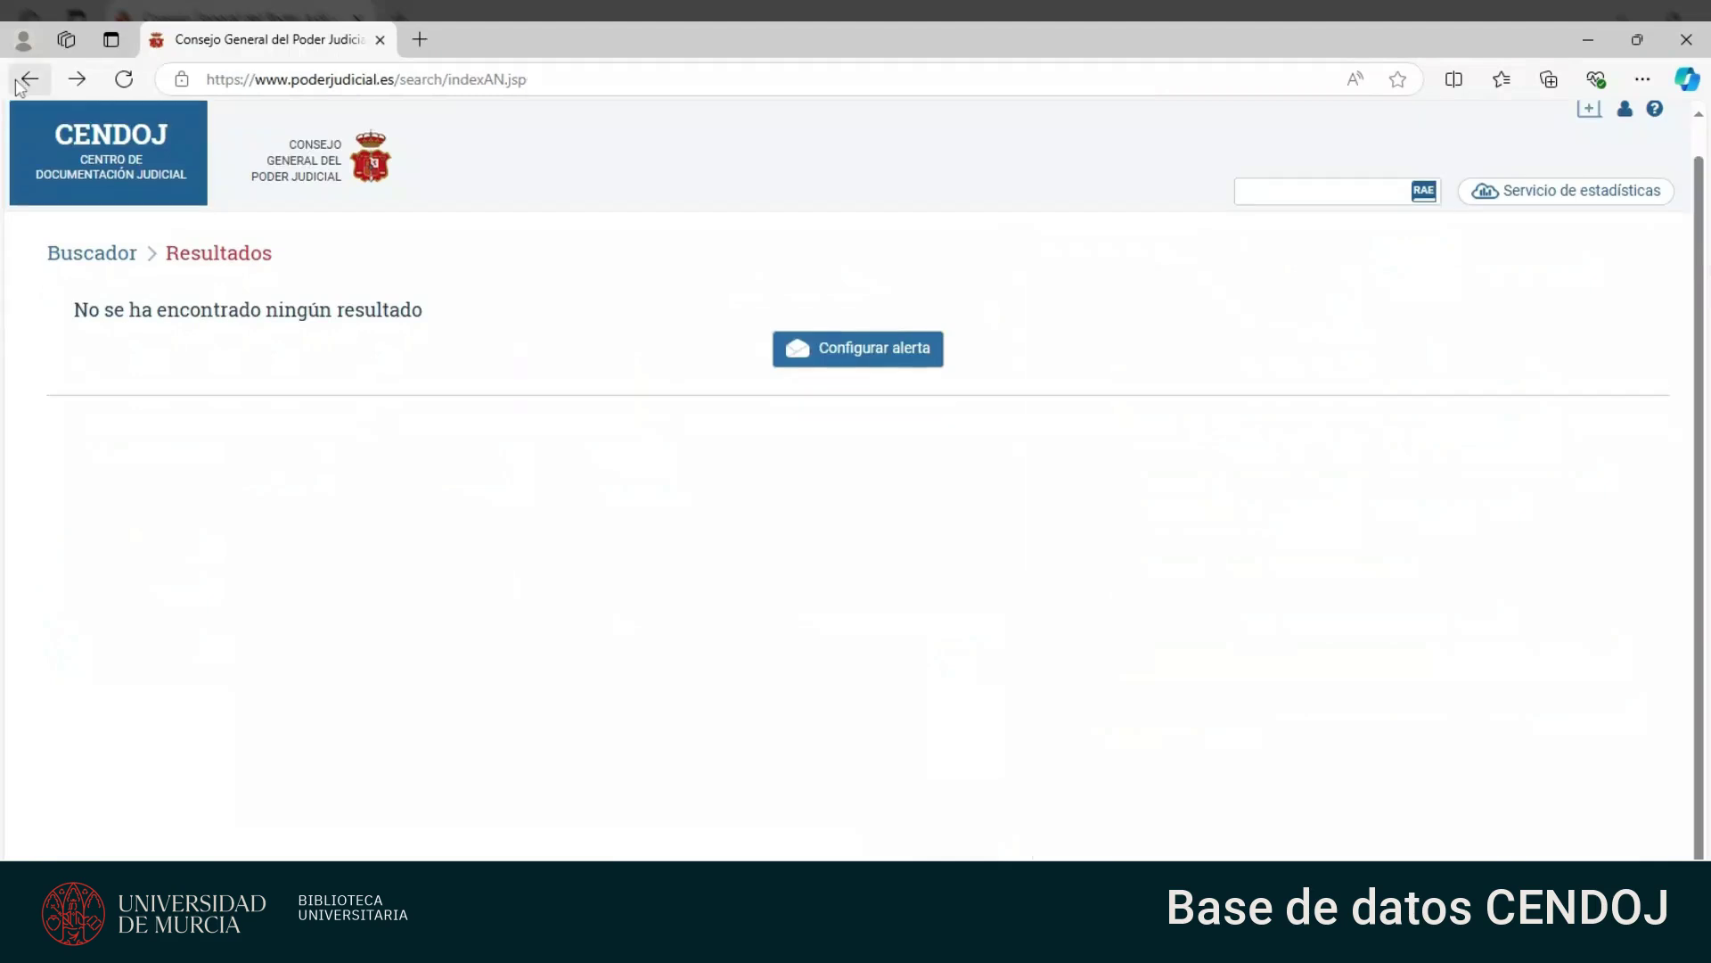
left_click(1132, 645)
left_click(1121, 471)
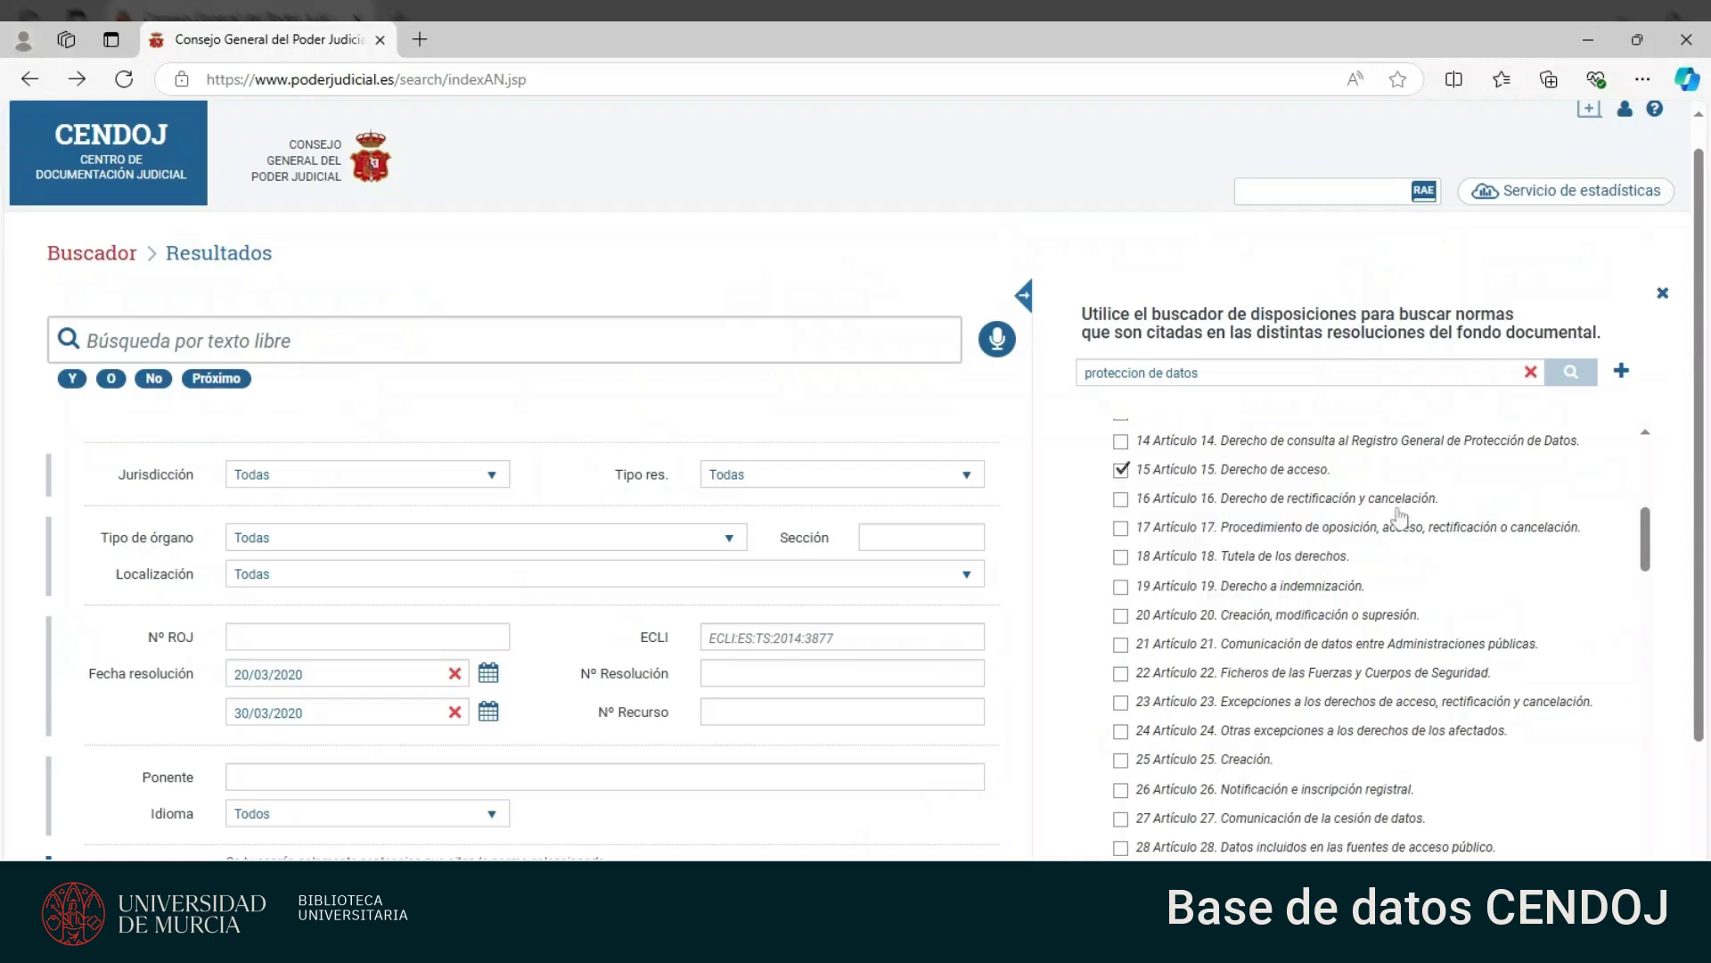
scroll(1400, 518, "down", 7)
scroll(473, 691, "down", 3)
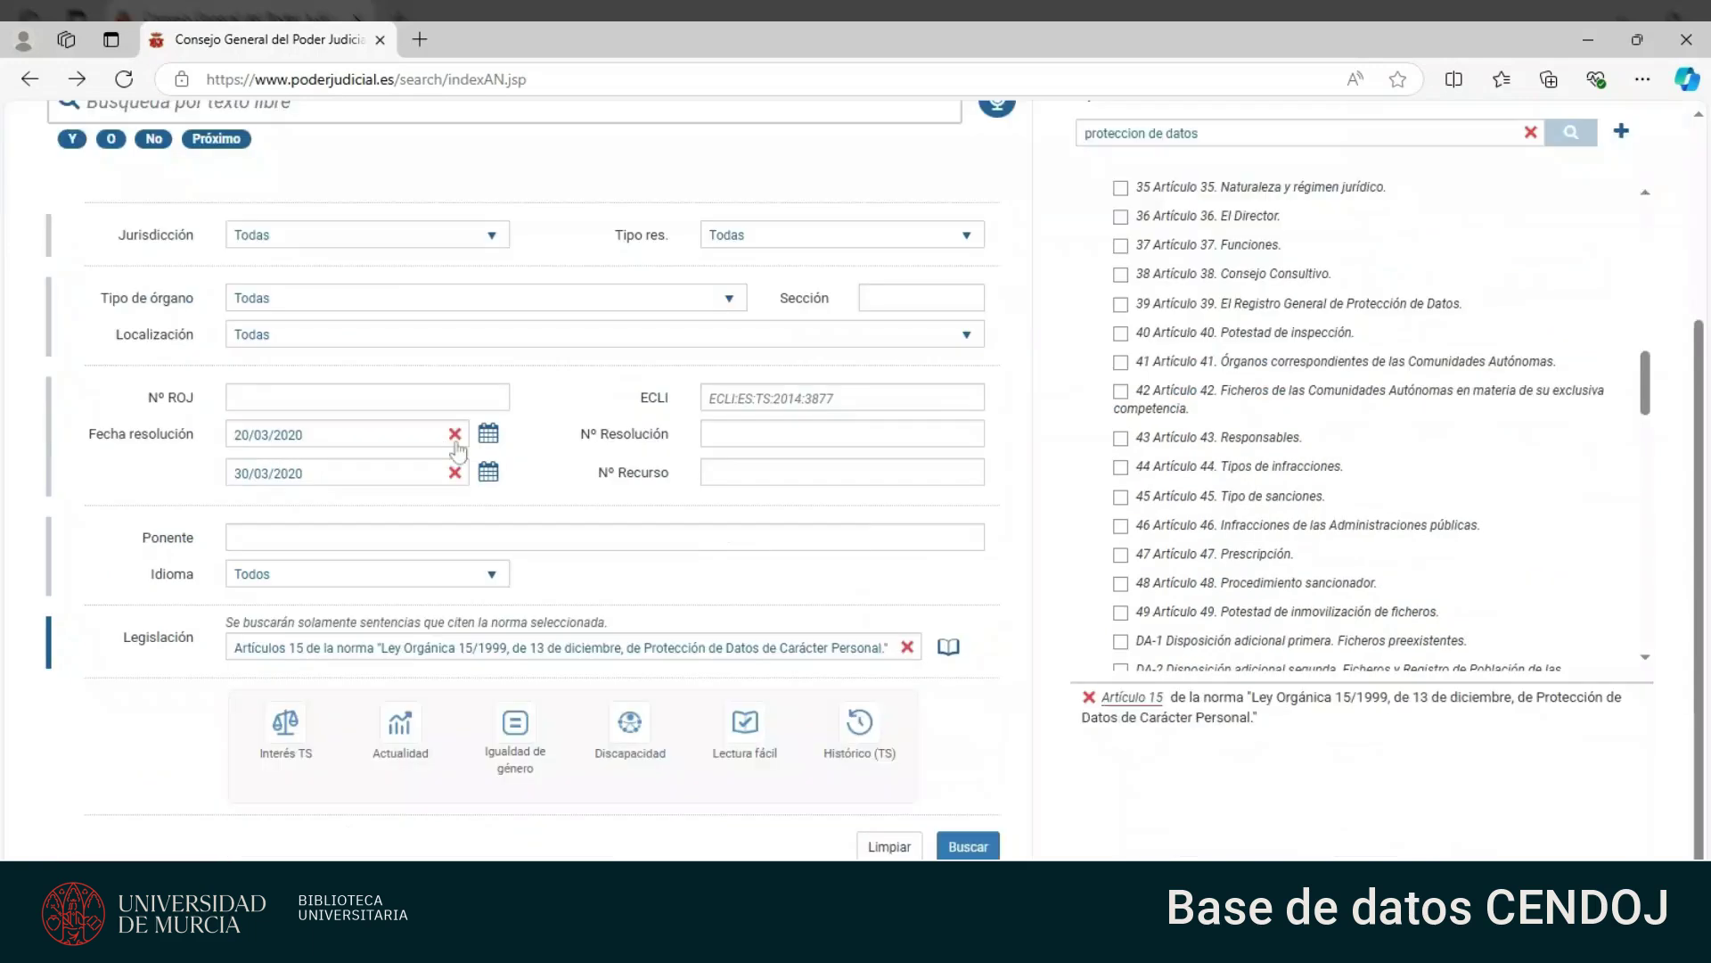
Clear both the start and end dates of the resolution date range
left_click(456, 440)
left_click(455, 437)
left_click(455, 474)
left_click(1121, 244)
scroll(1129, 268, "up", 3)
scroll(1672, 553, "down", 5)
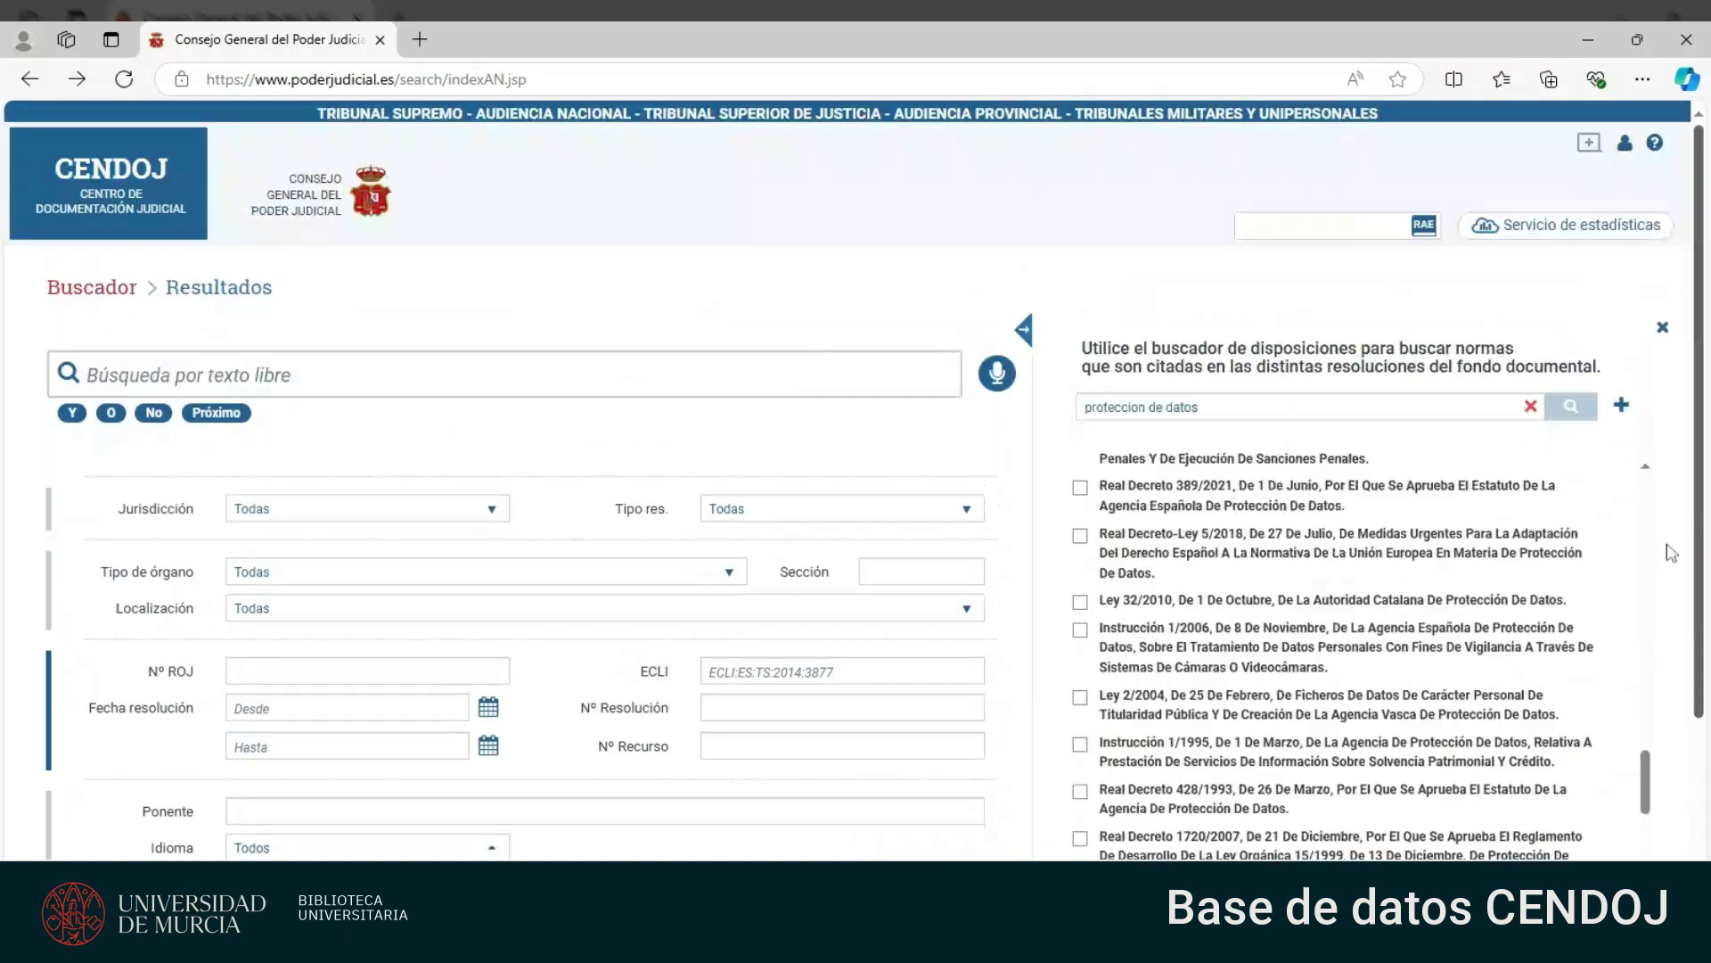
scroll(1122, 726, "up", 3)
scroll(1122, 727, "up", 3)
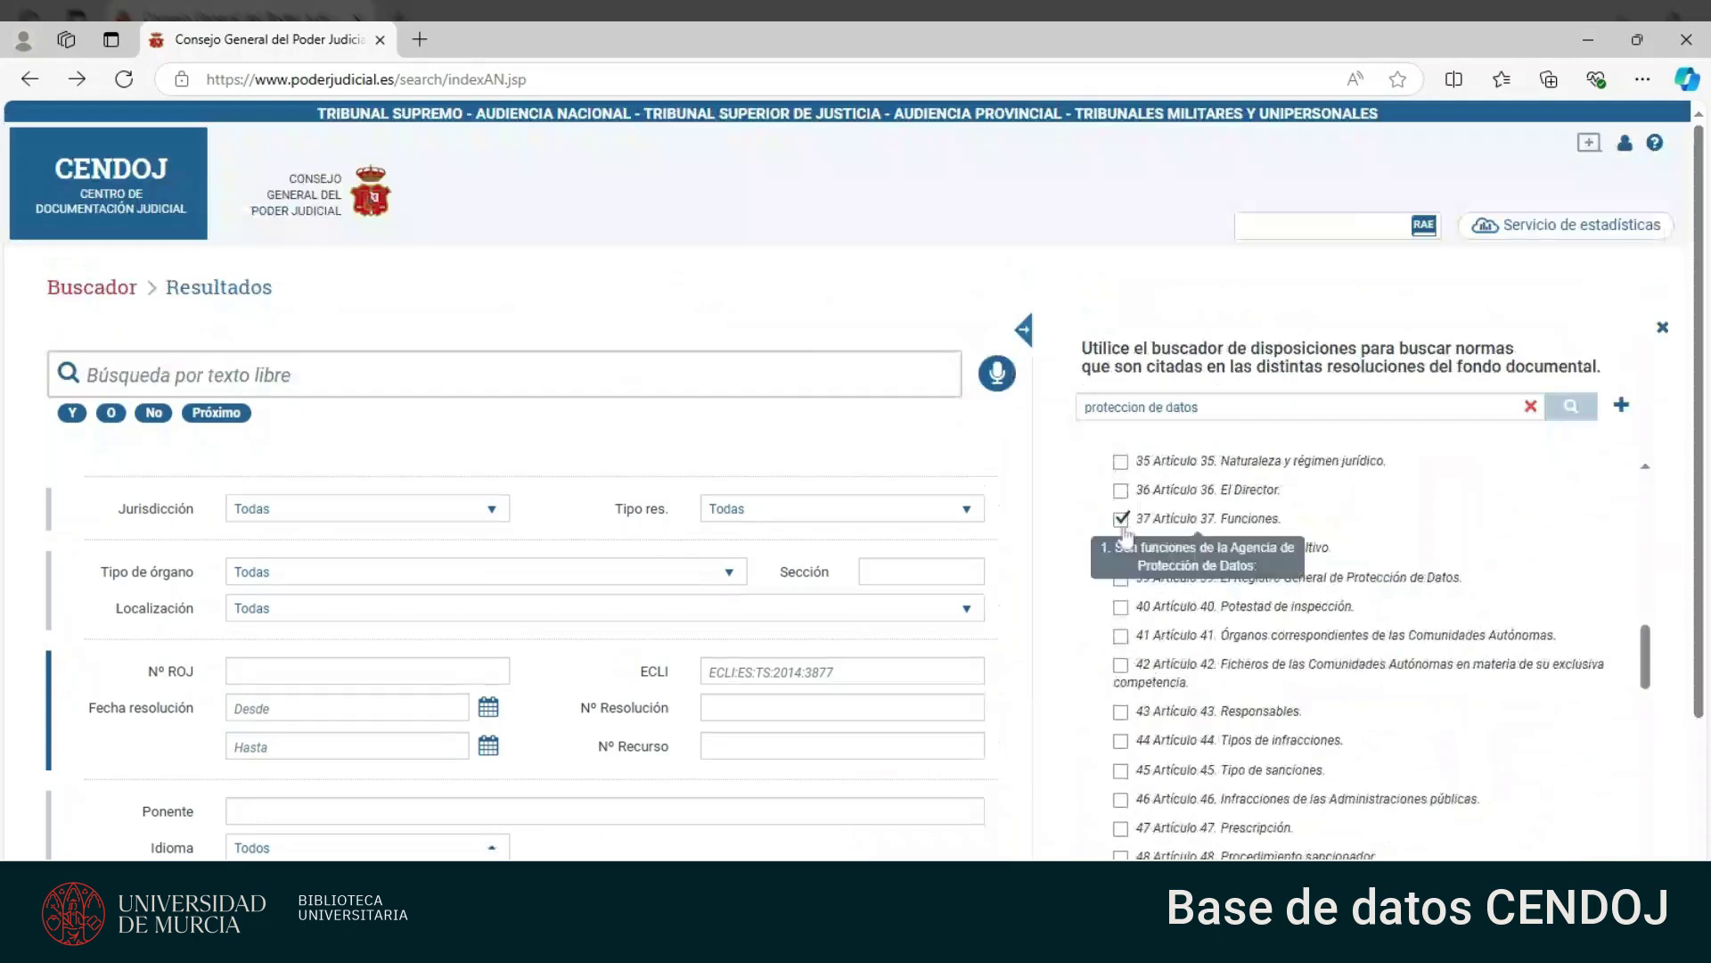
left_click(1121, 519)
Run the search for rulings citing Artículo 15 of Ley Orgánica 15/1999 and look through the results list
scroll(1678, 796, "down", 3)
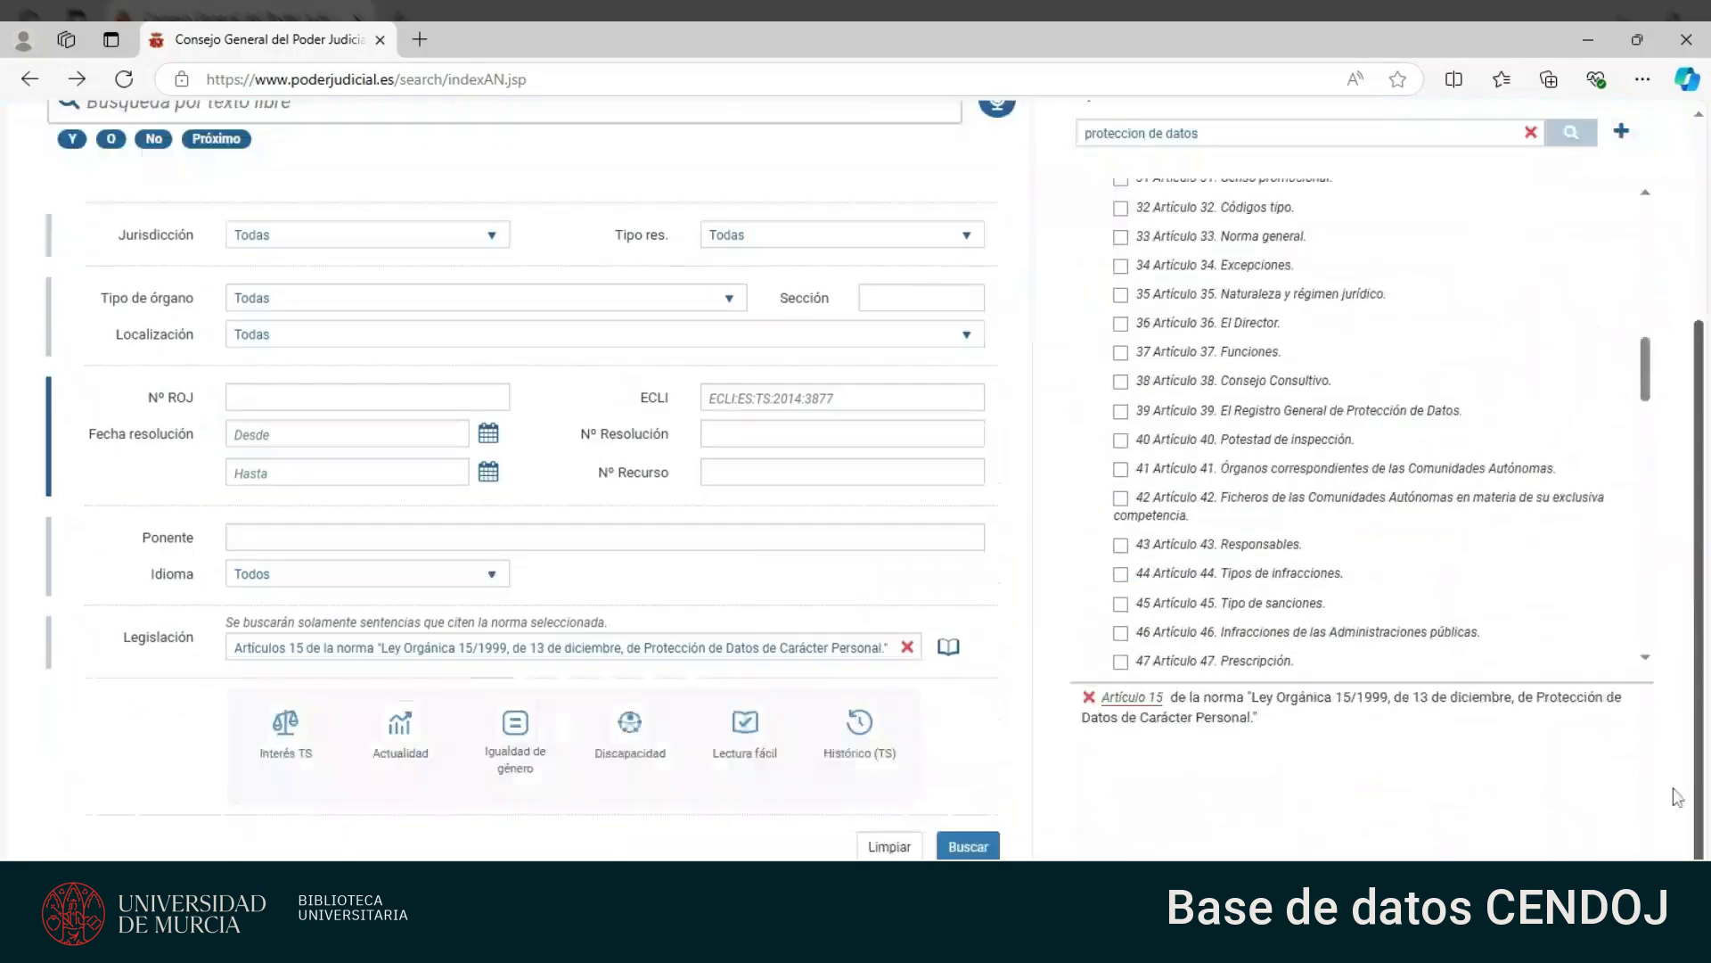
left_click(967, 847)
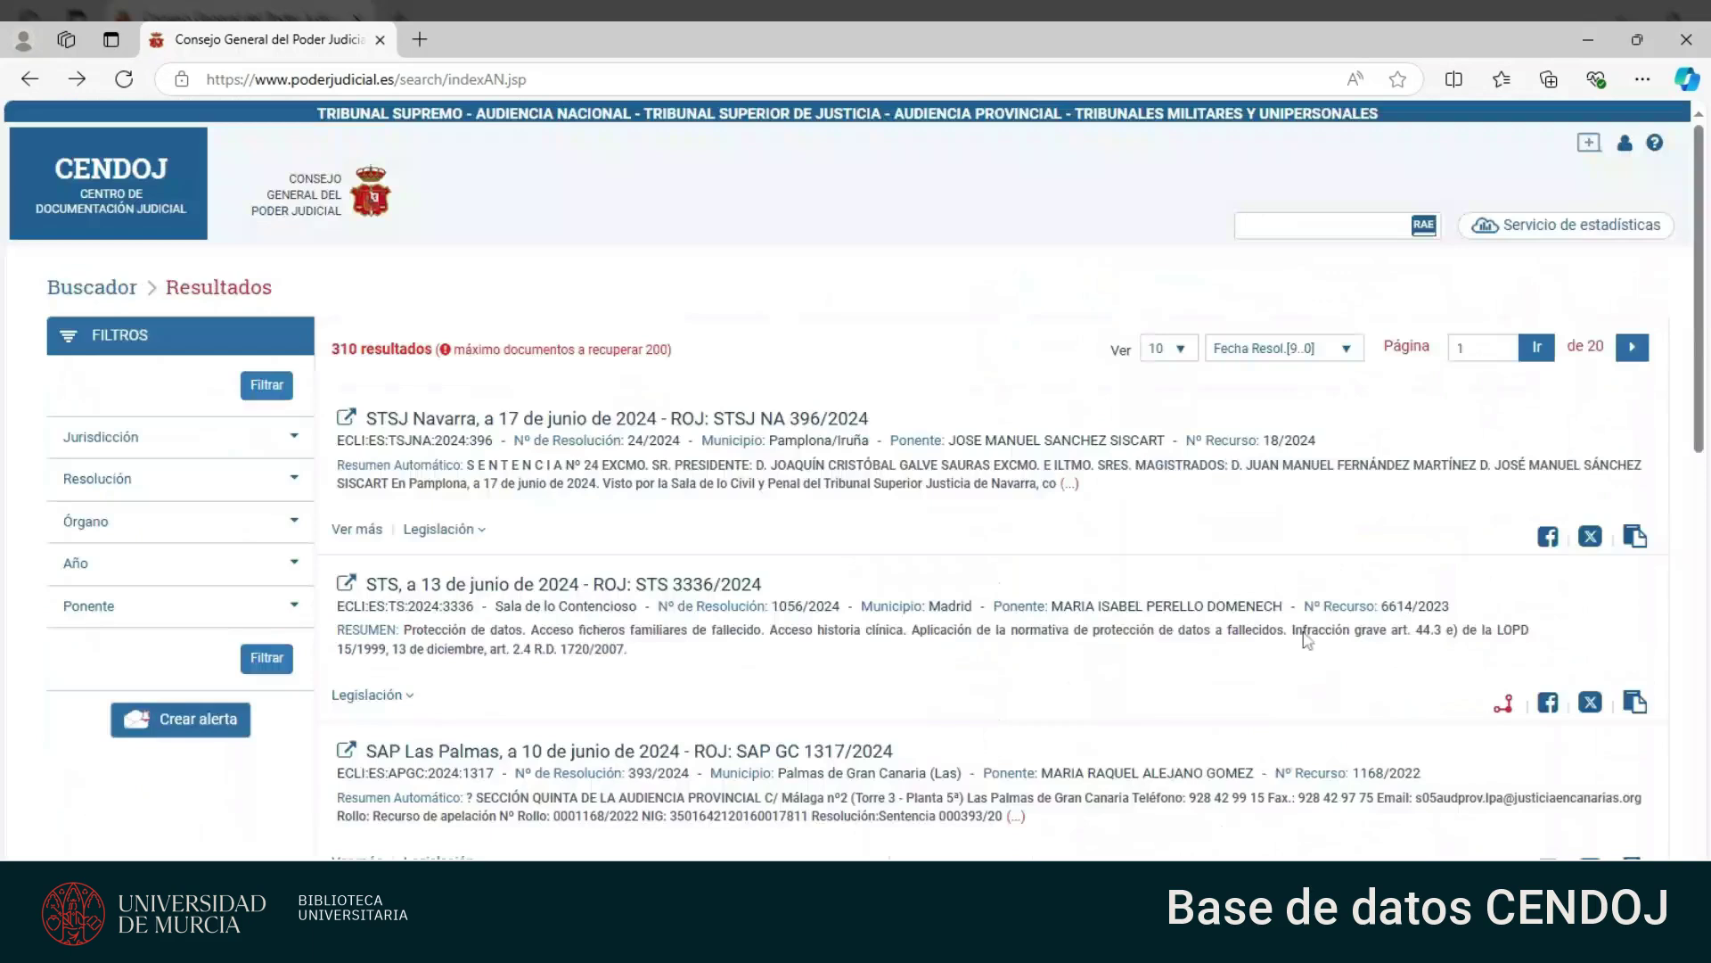
left_click_drag(1700, 224, 1698, 286)
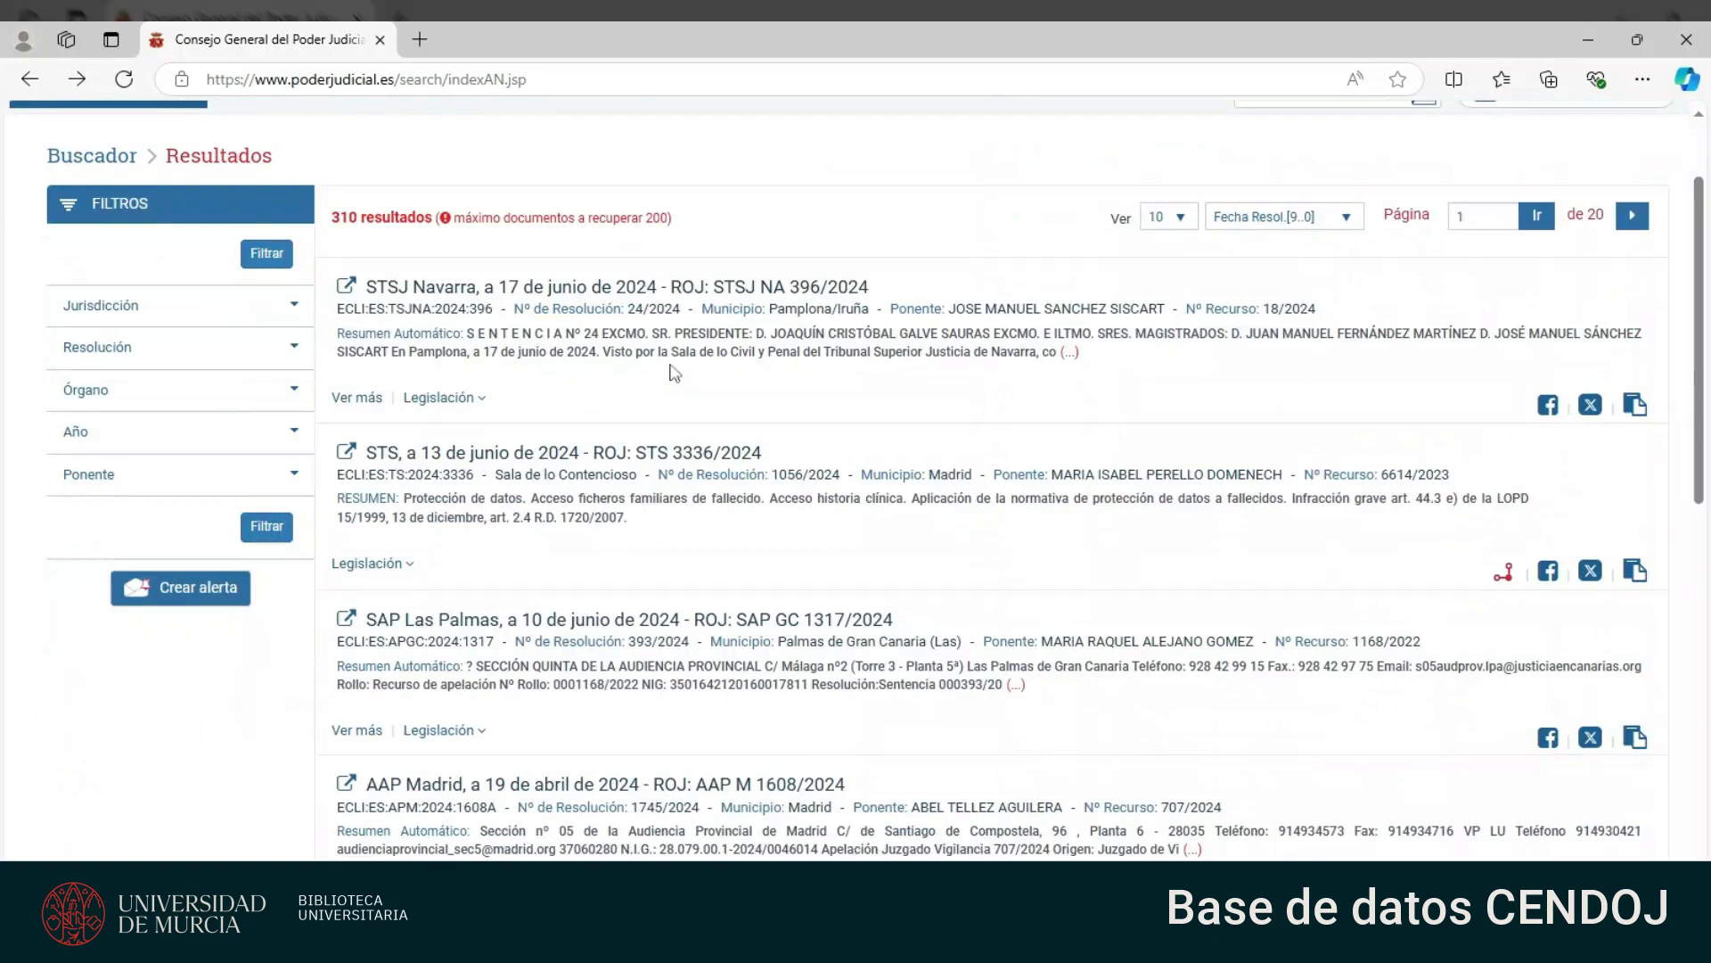
scroll(96, 308, "up", 2)
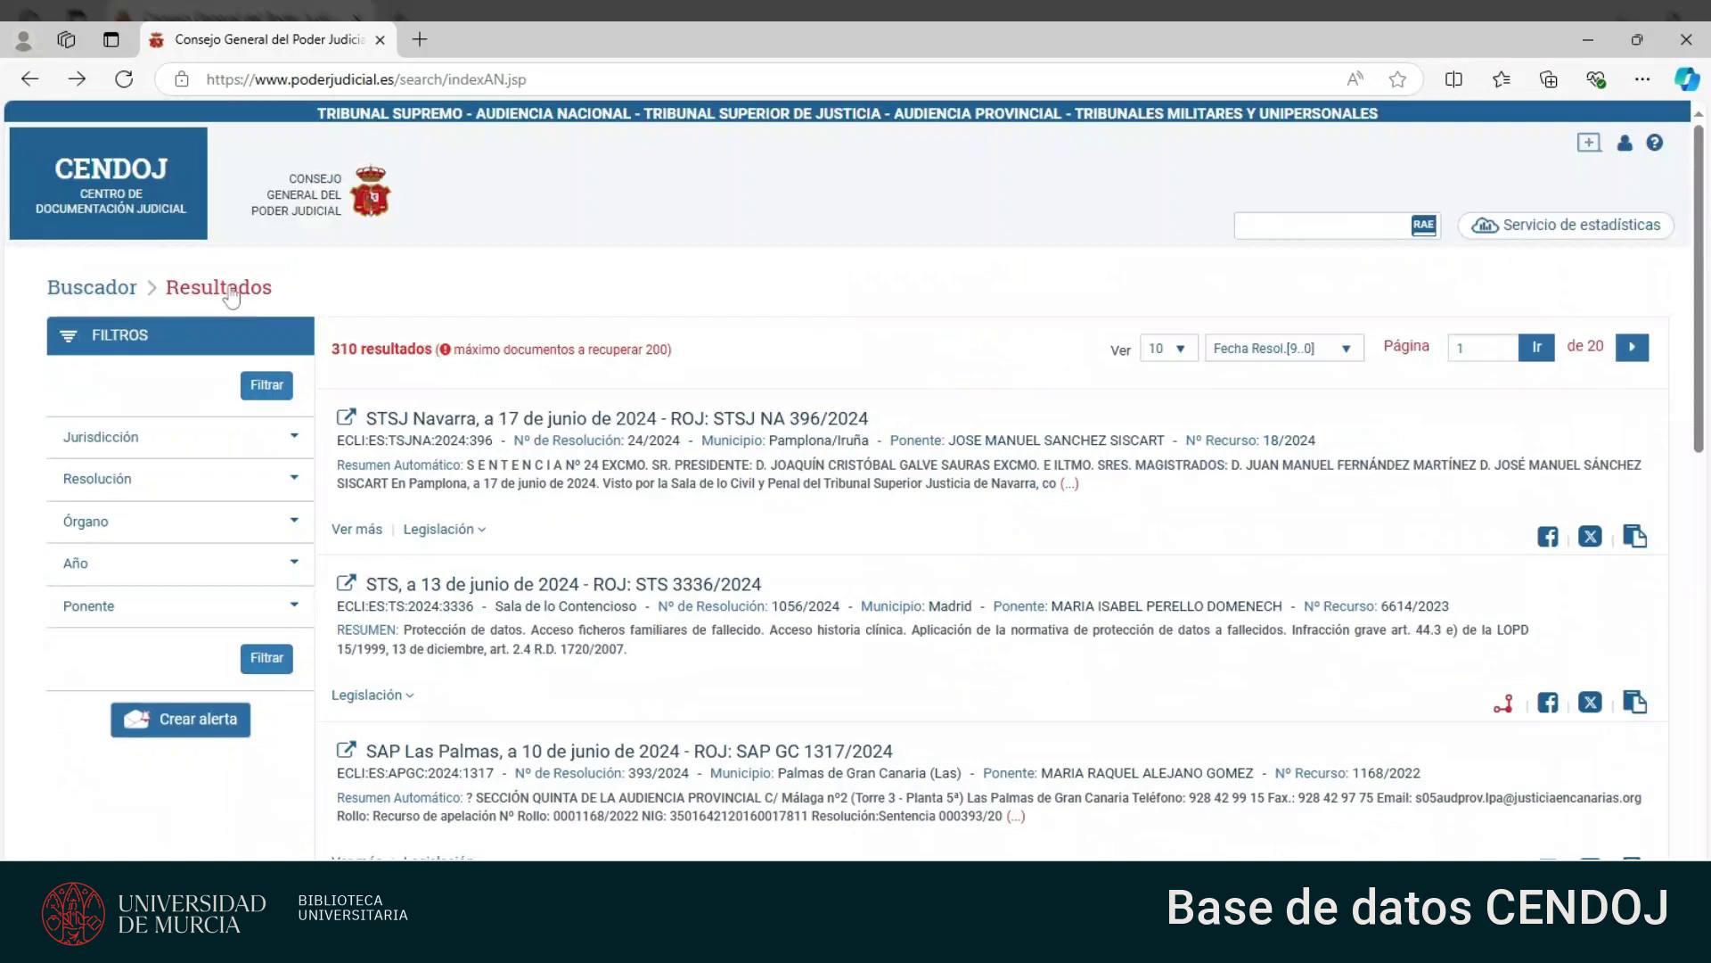
Return to the search form and clear the cited legislation
left_click(117, 301)
scroll(517, 446, "down", 3)
scroll(407, 762, "down", 1)
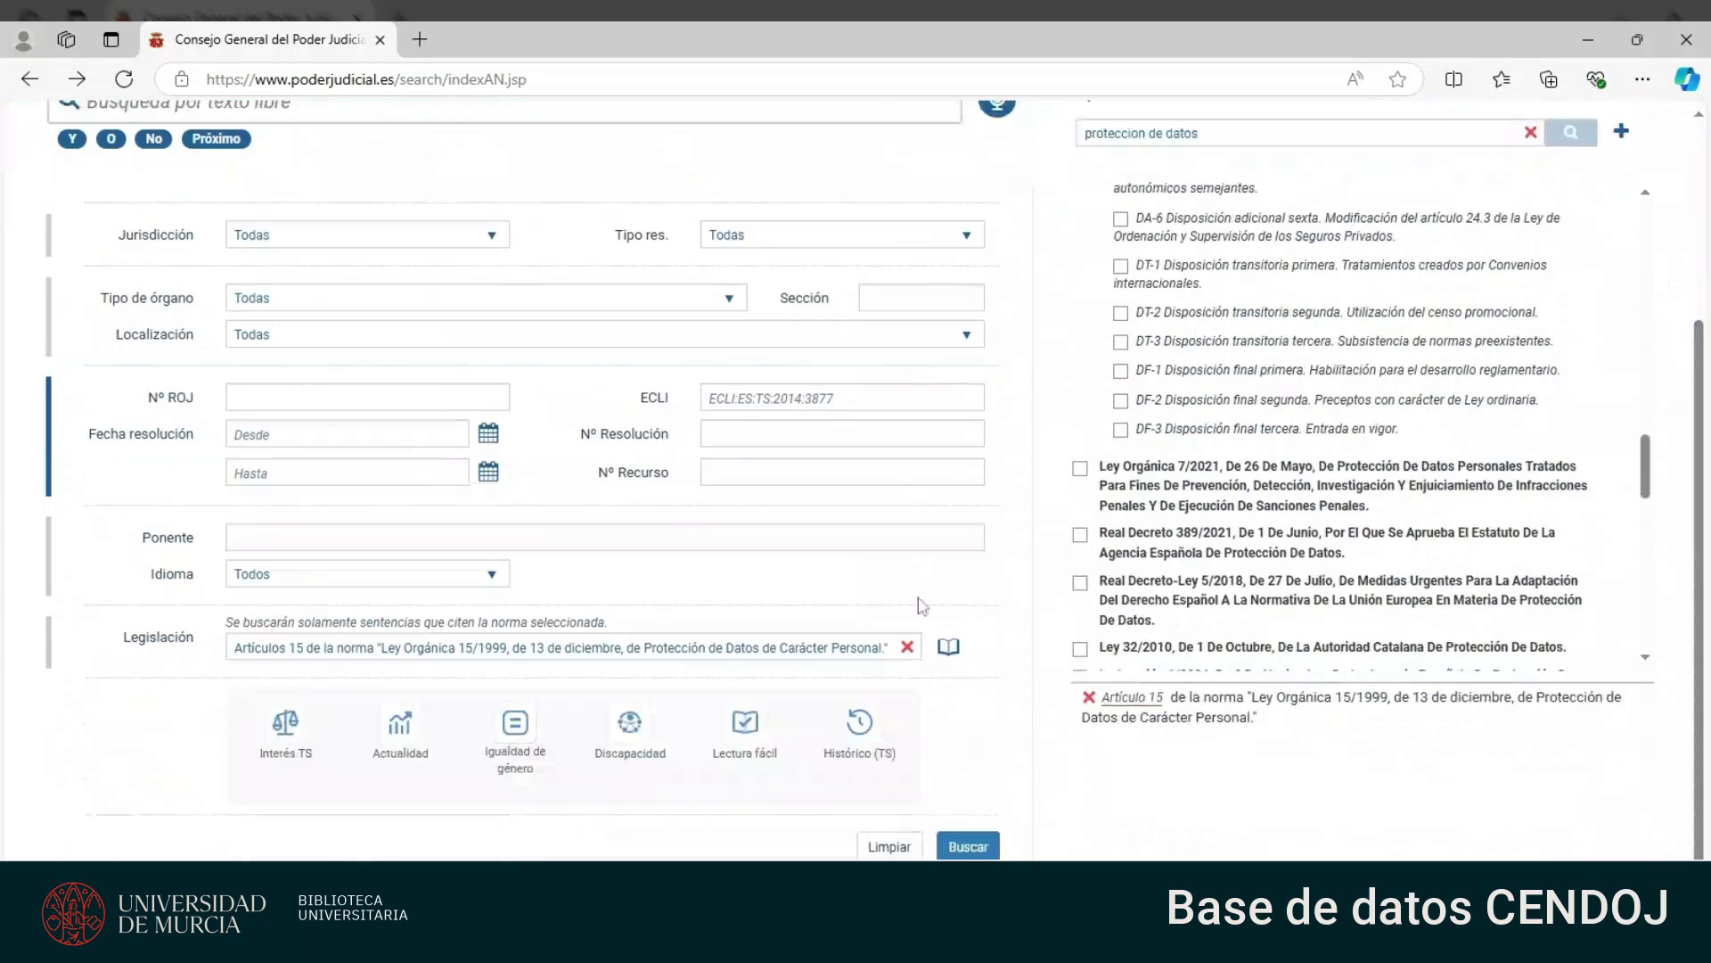
left_click(908, 648)
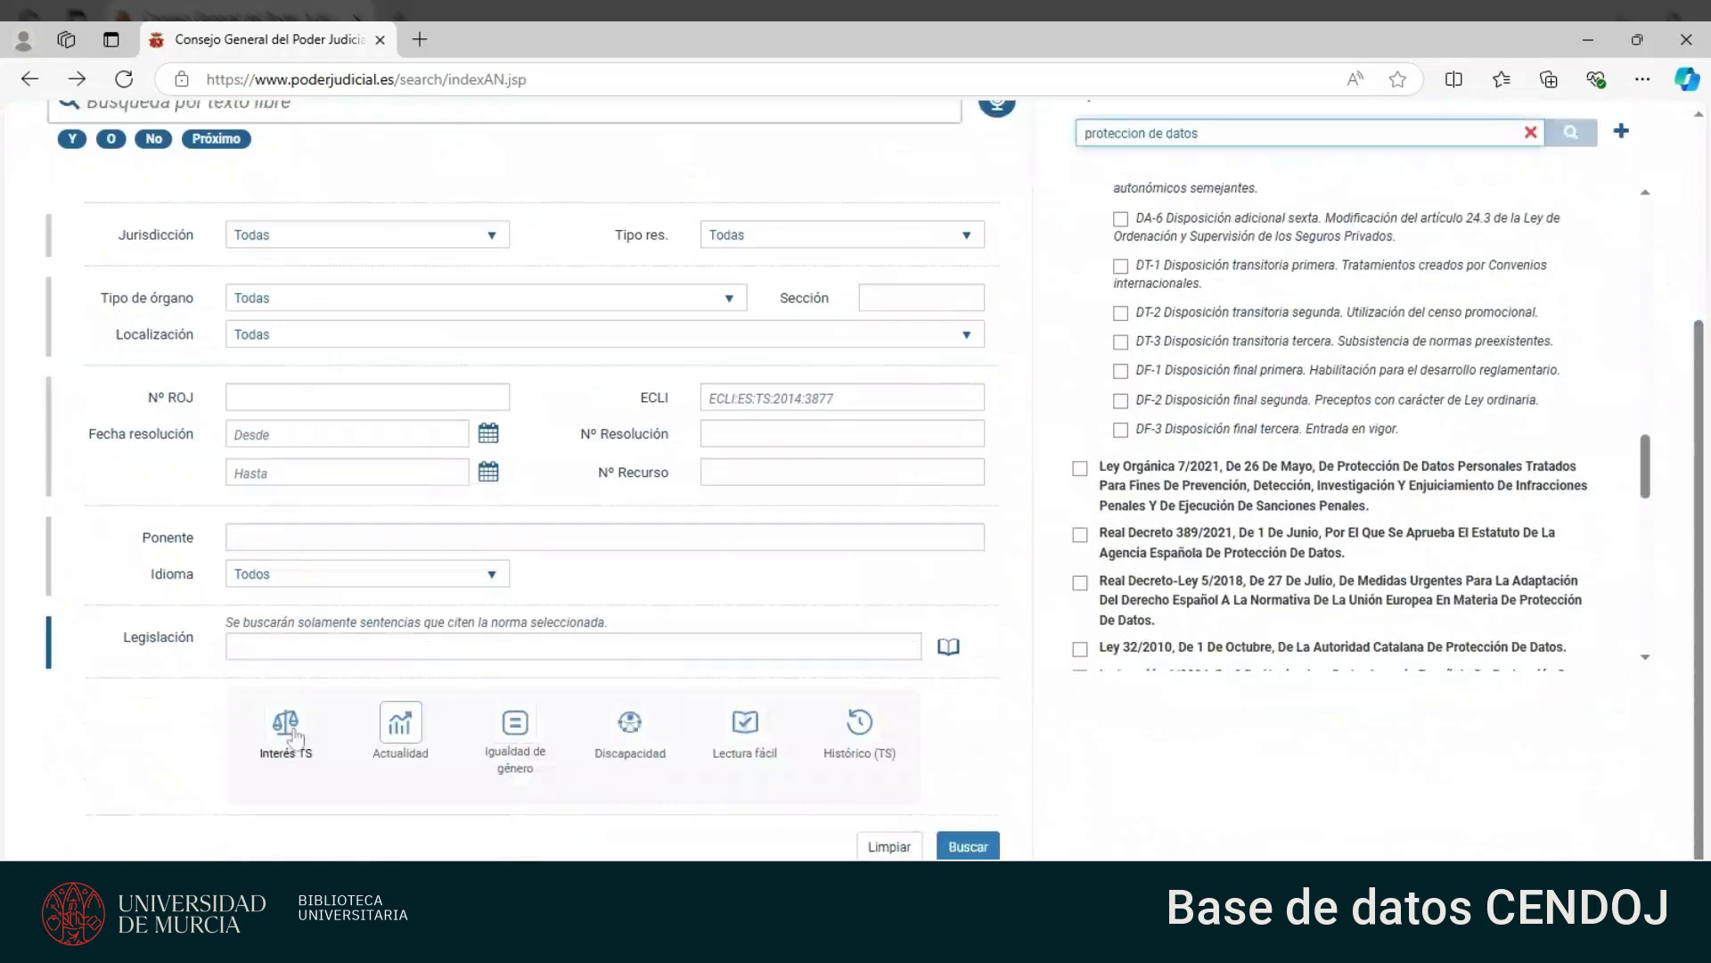
Enable the thematic filters Interés TS, Actualidad, Igualdad de género, Discapacidad and Lectura fácil
left_click(287, 729)
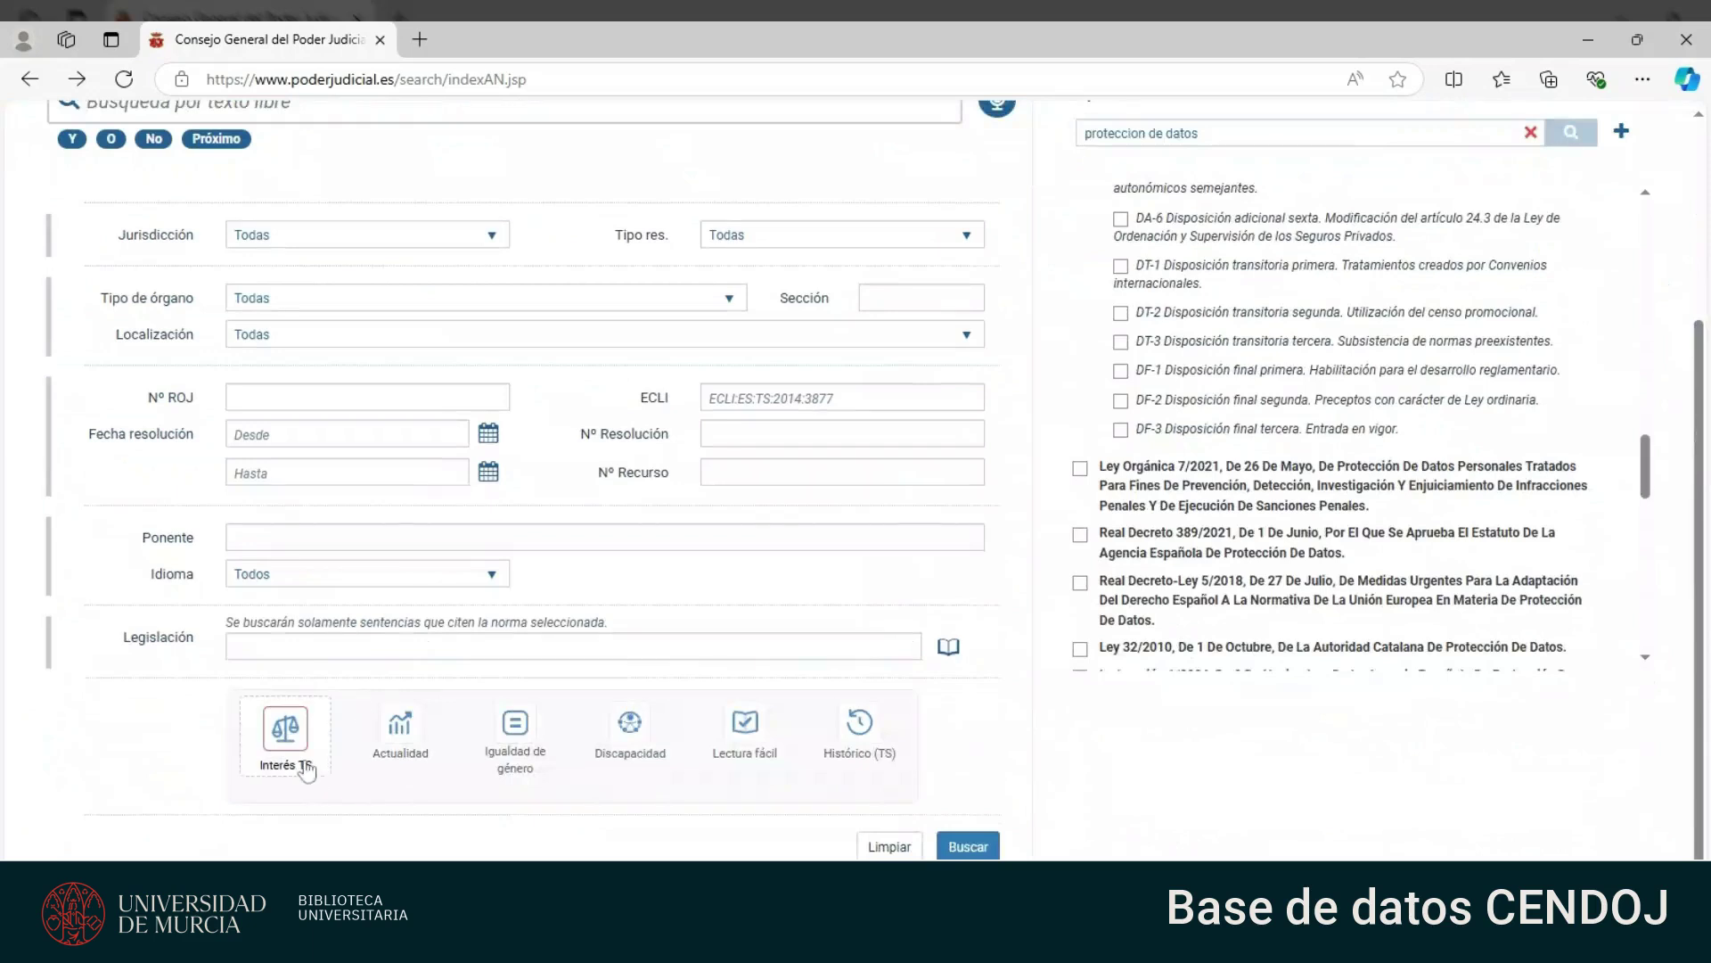
scroll(306, 772, "up", 3)
scroll(450, 198, "up", 1)
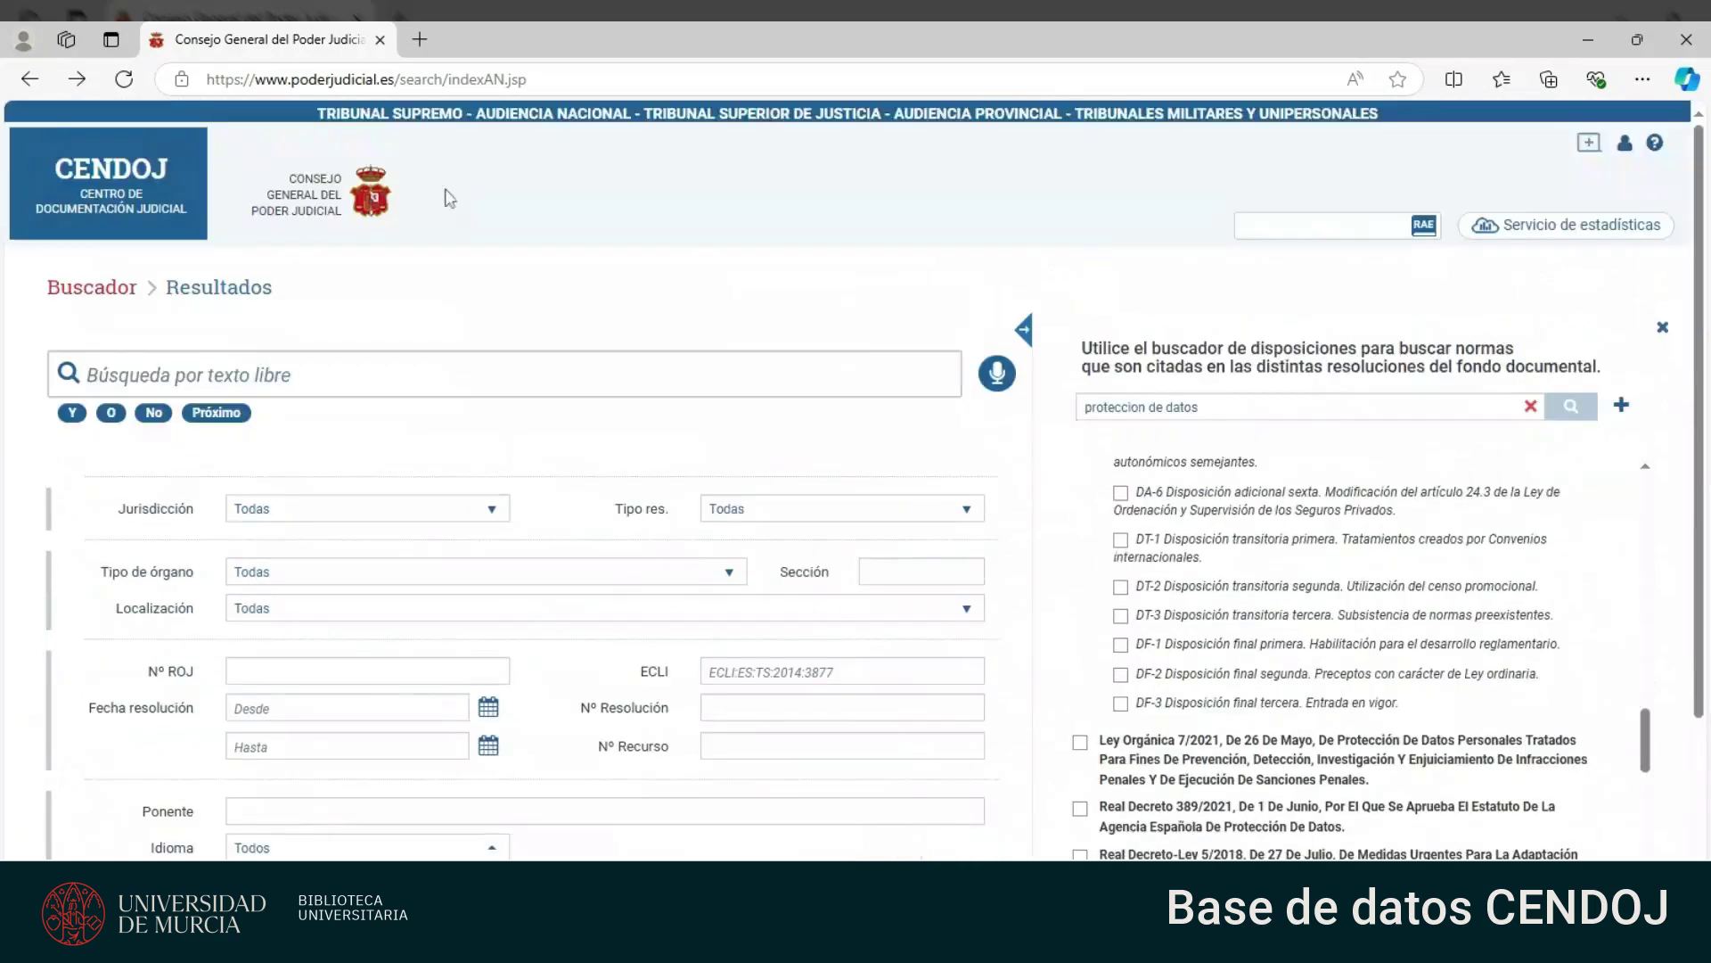
scroll(406, 673, "down", 3)
left_click(401, 742)
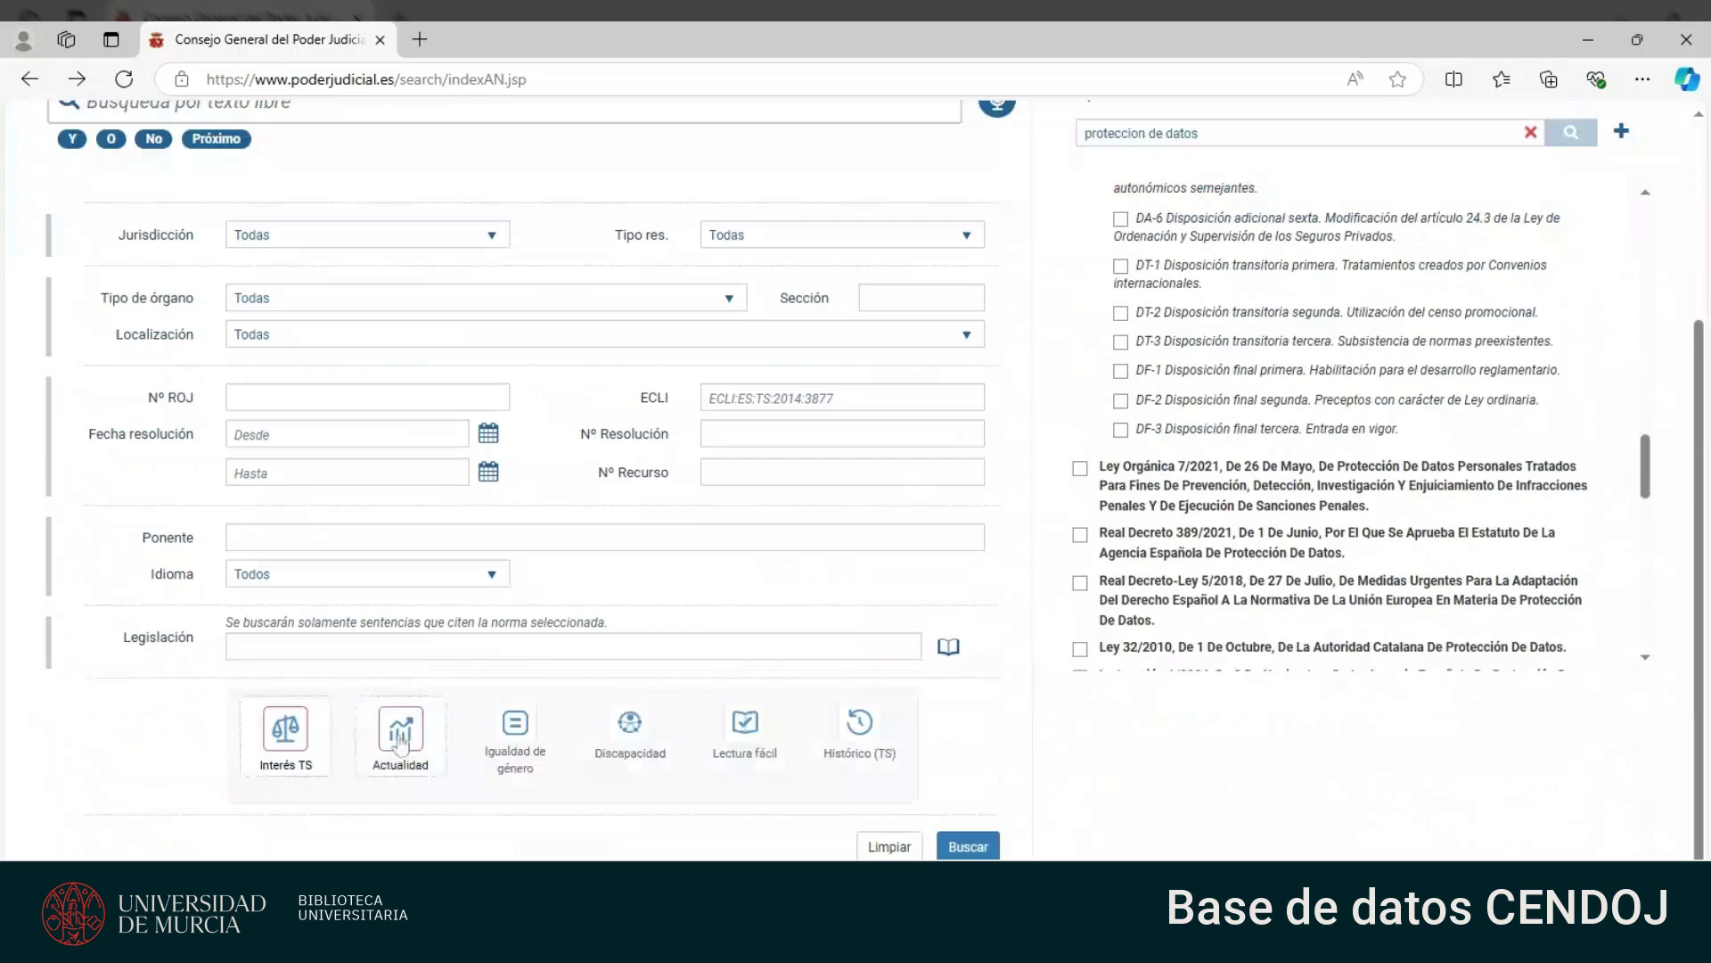
left_click(515, 729)
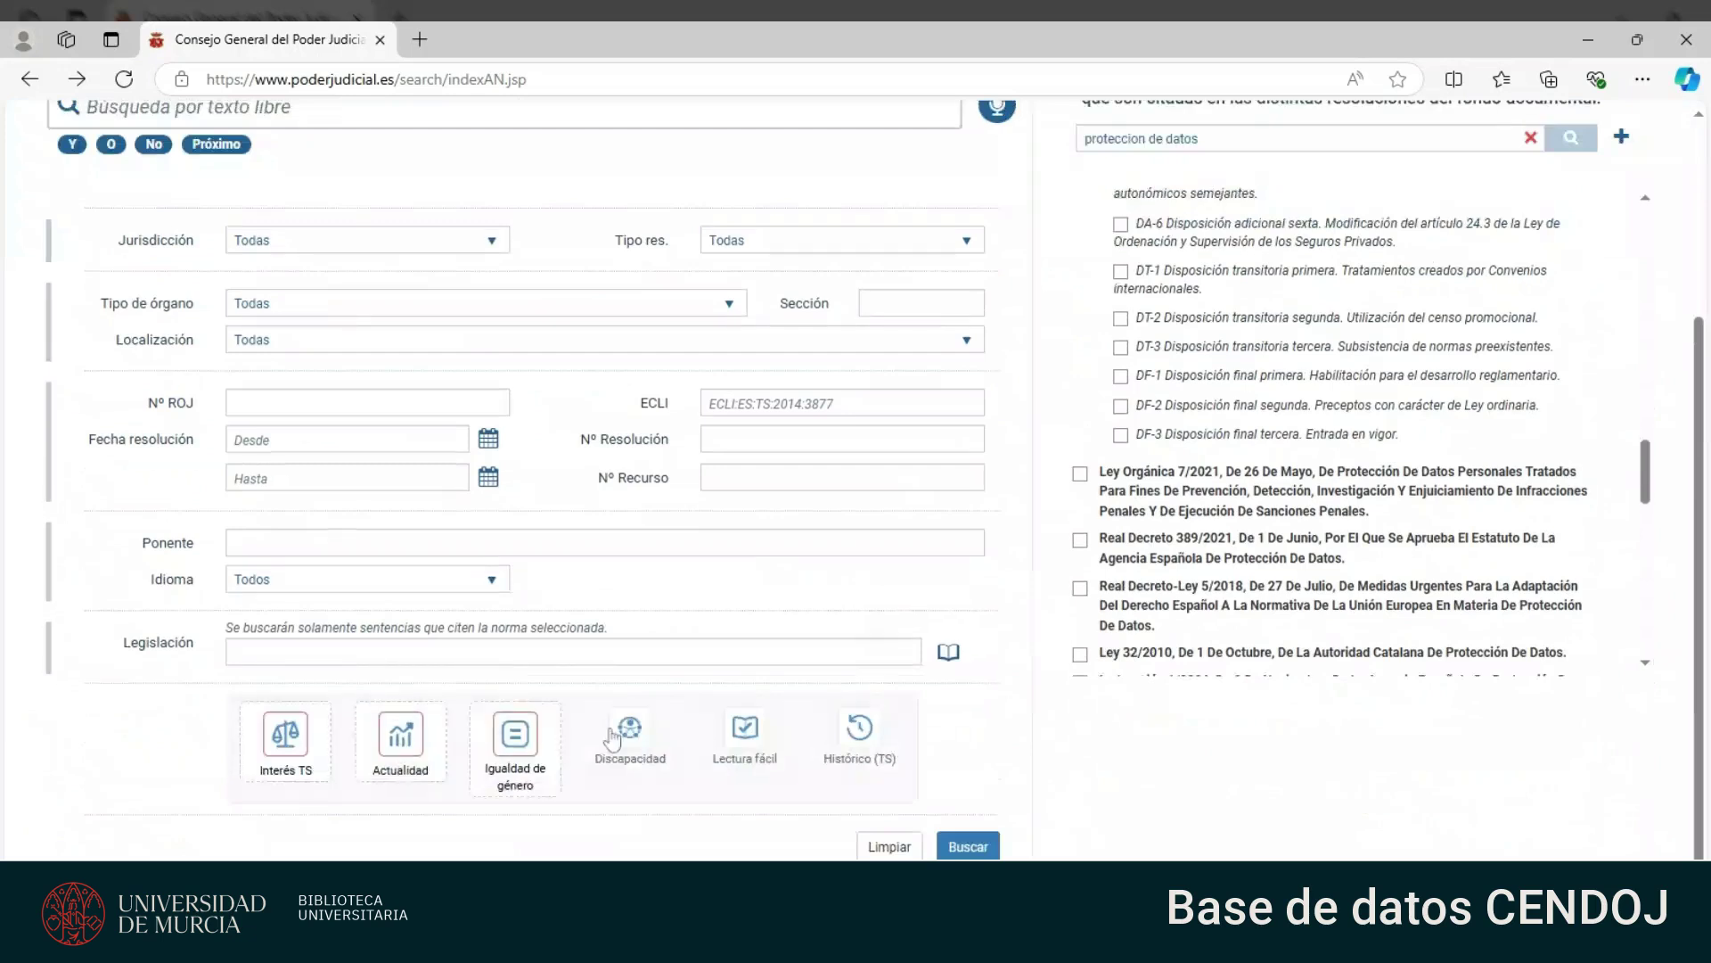
left_click(612, 736)
left_click(747, 747)
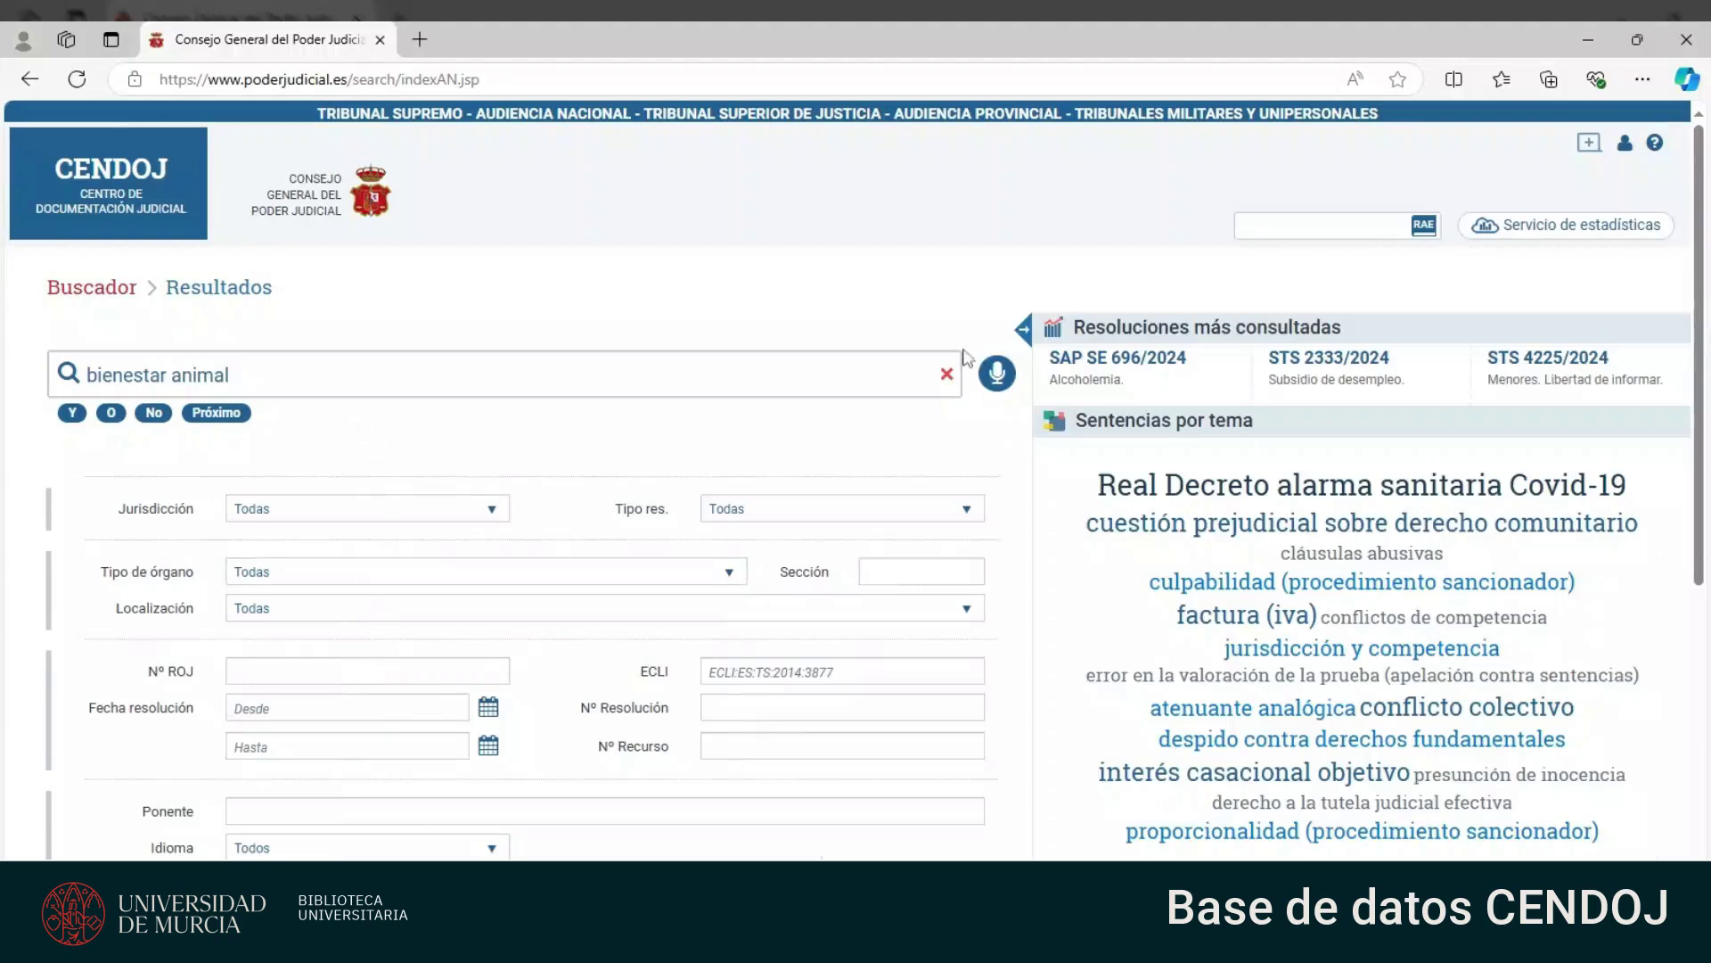
Clear "bienestar animal" from the free-text search
left_click(947, 375)
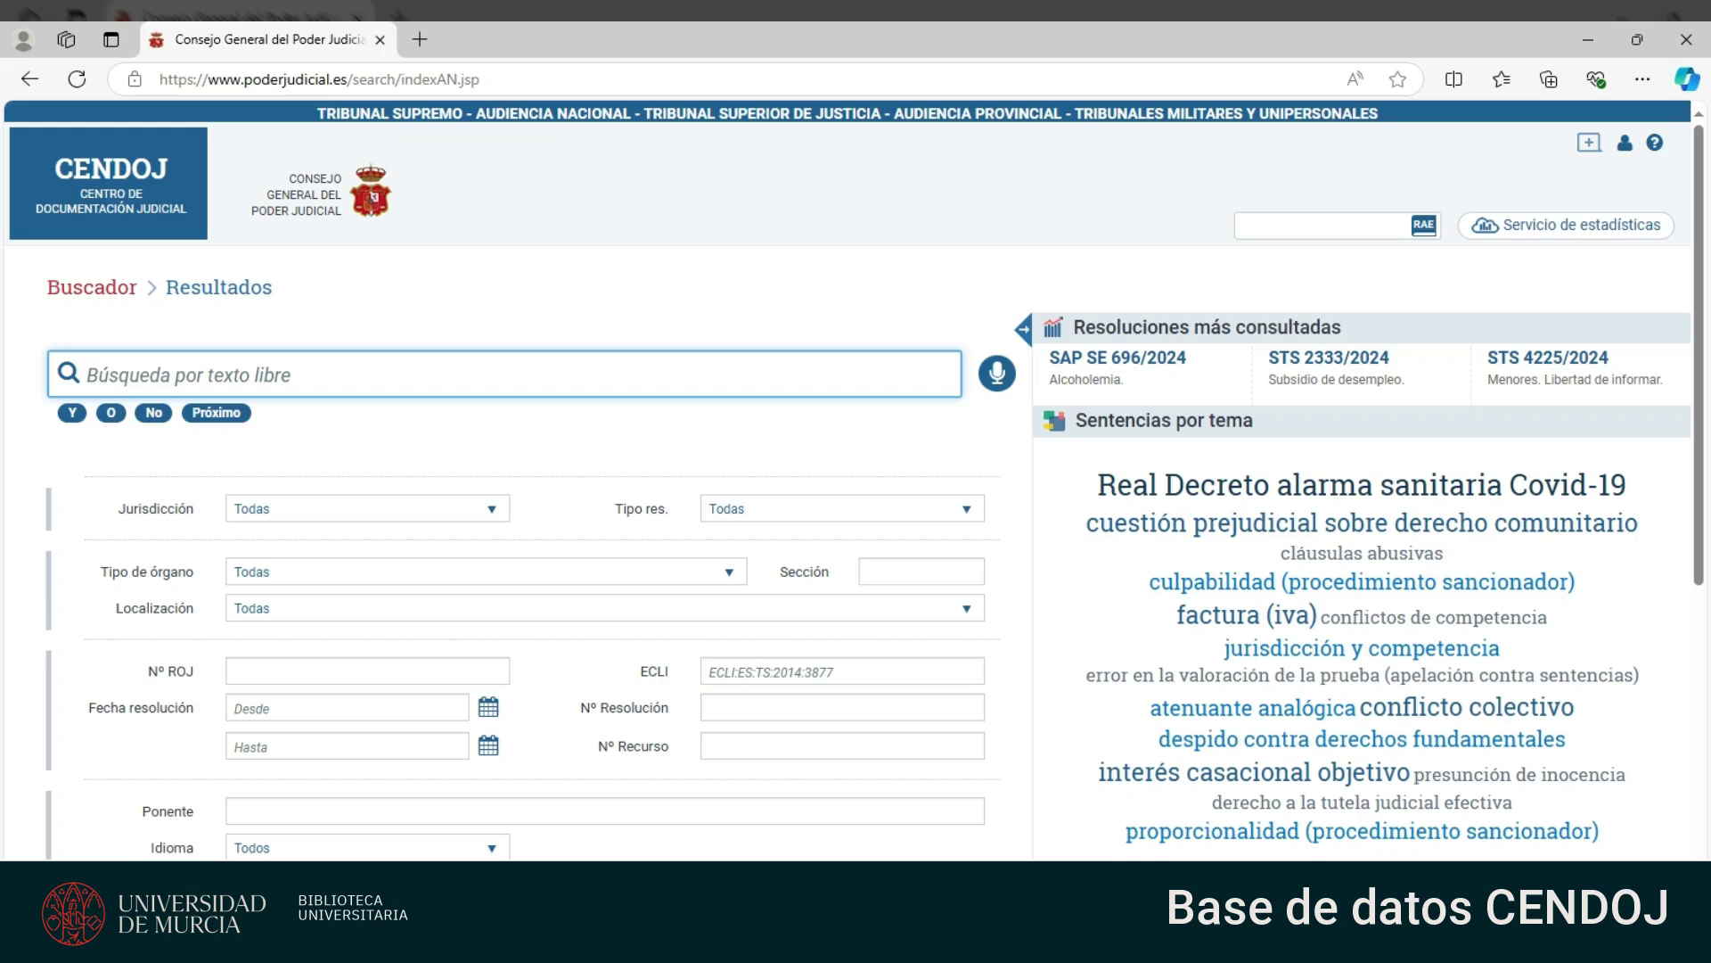
Run a free-text search for "bienestar animal Y sancion", combining both terms with the Y operator
type("bienestar animal")
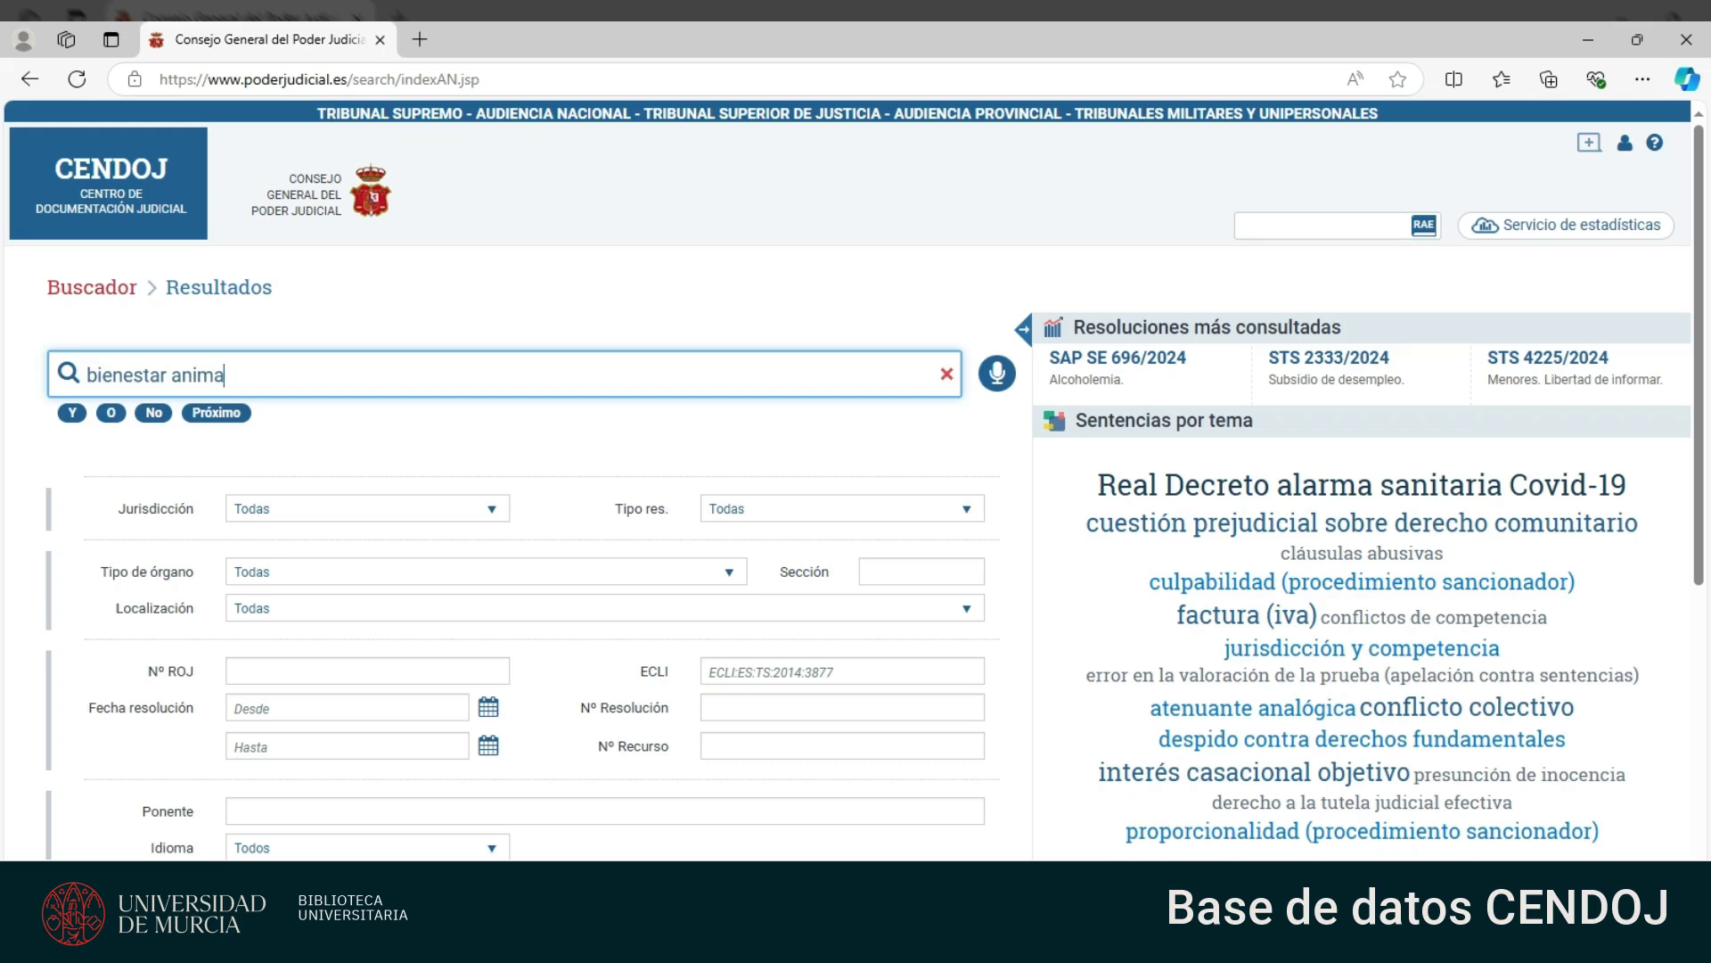
key("BackSpace")
left_click(70, 413)
type("sancion")
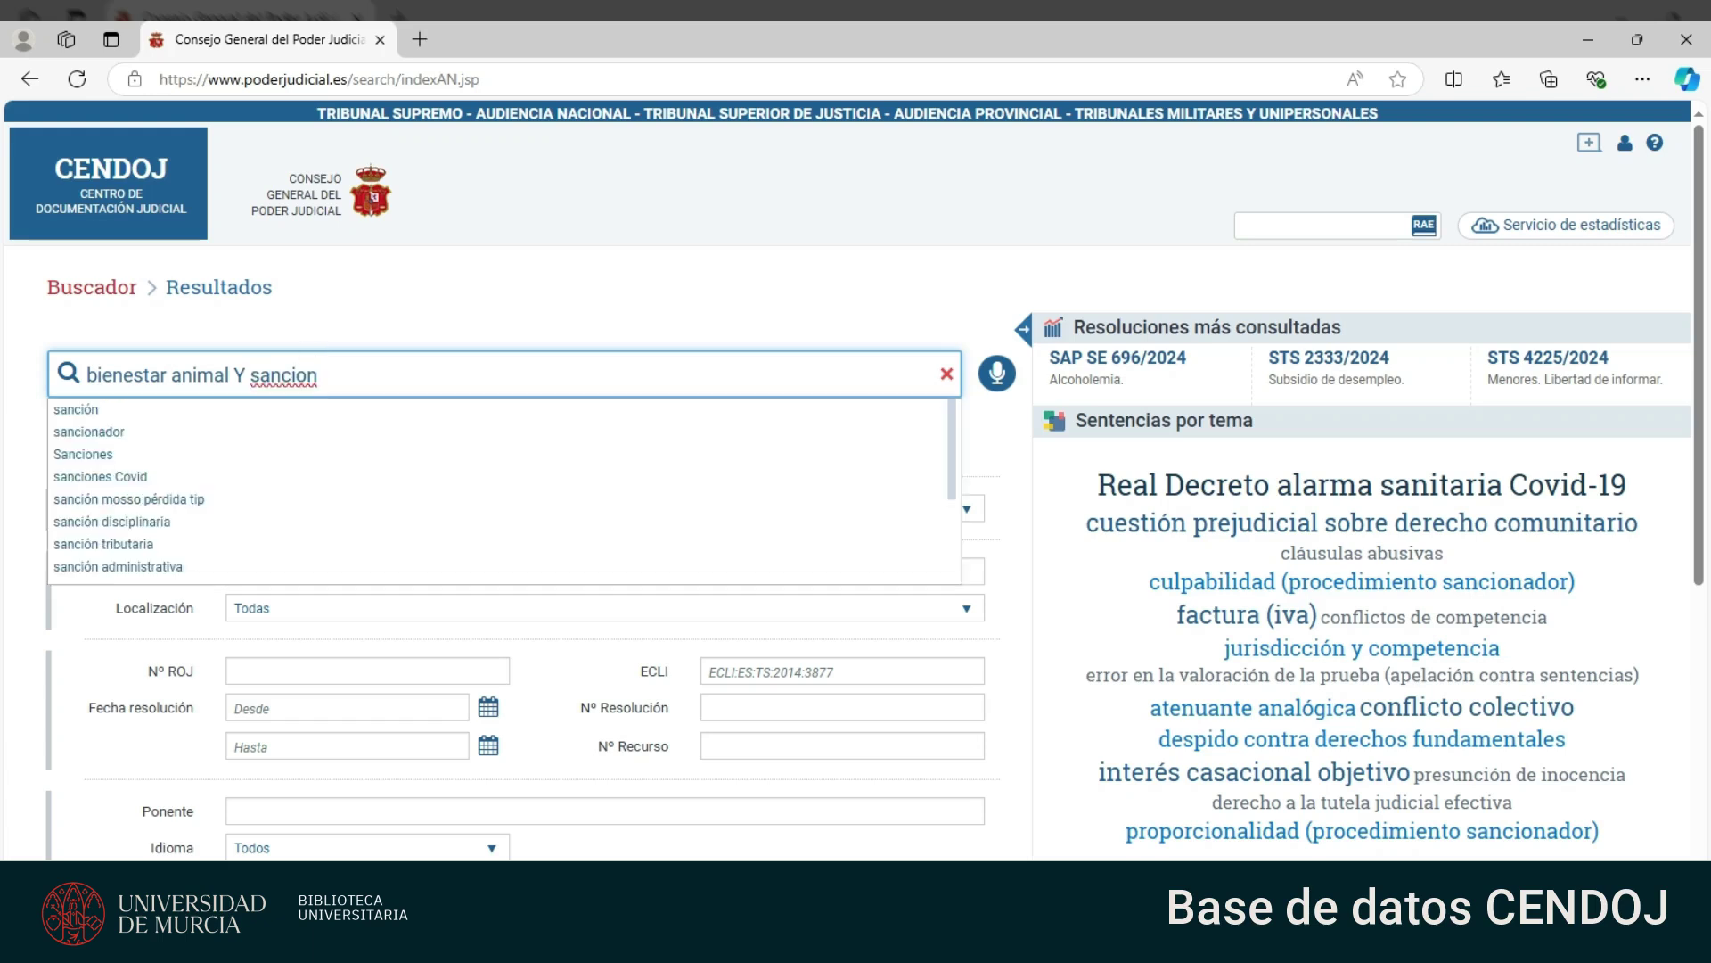
key("Return")
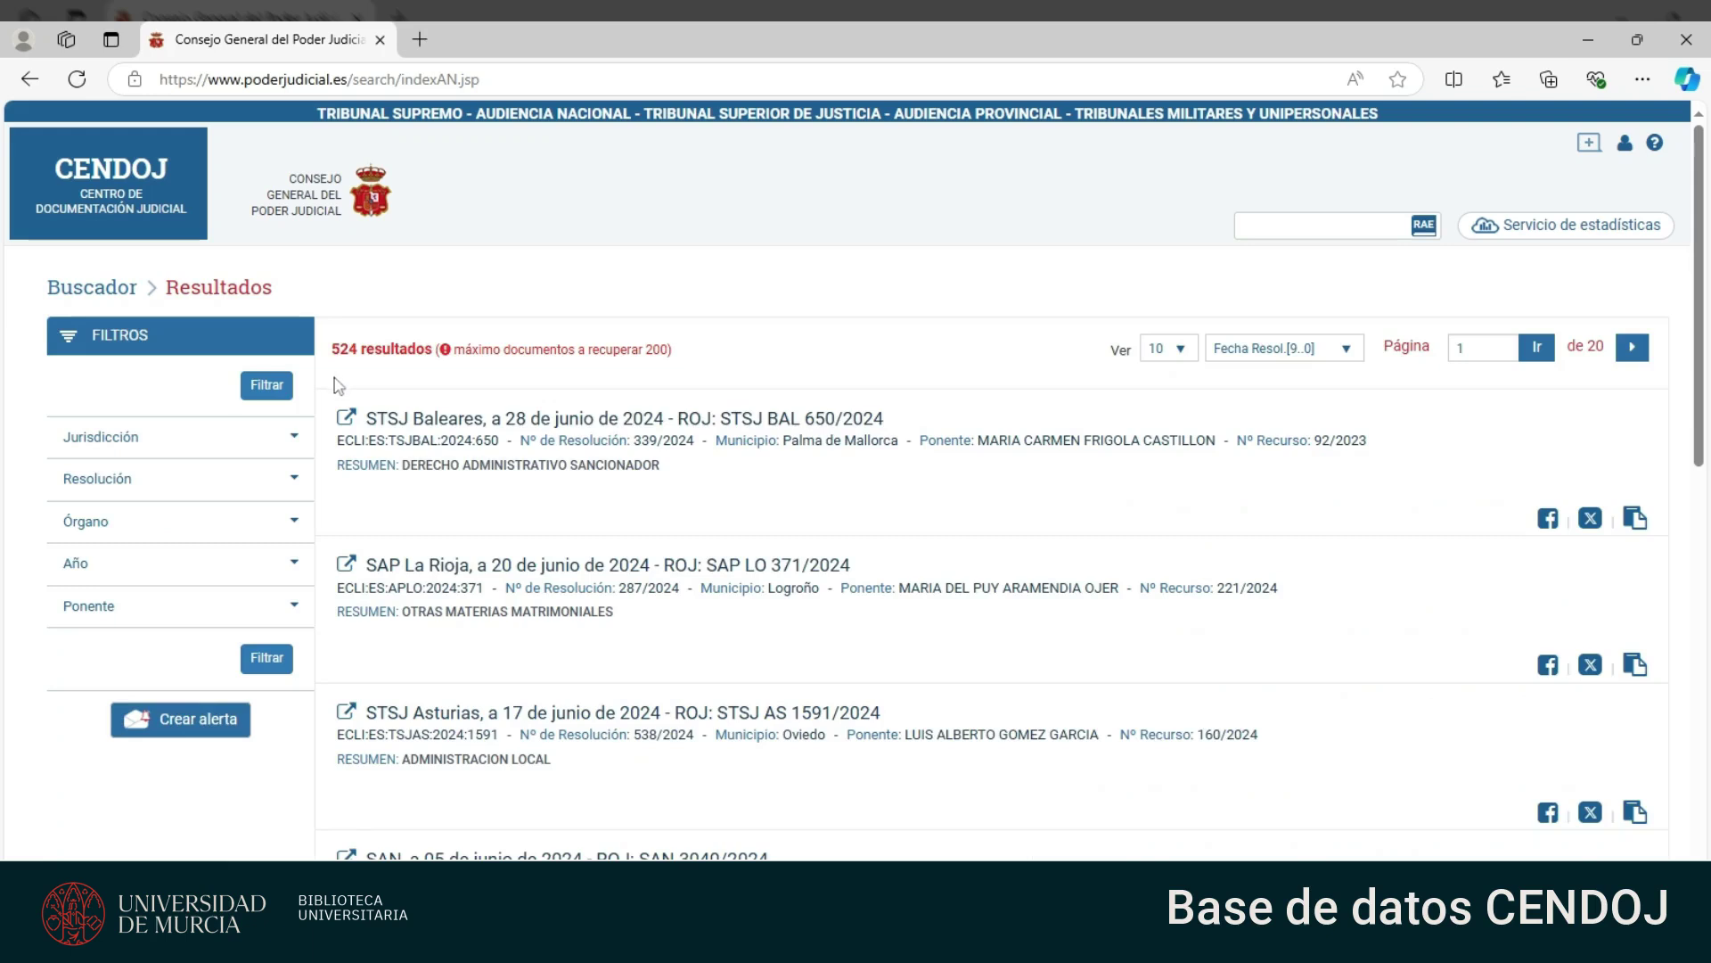
Return to the search form, change the free-text query to "bienestar animal O animalista" and run the search
left_click(105, 295)
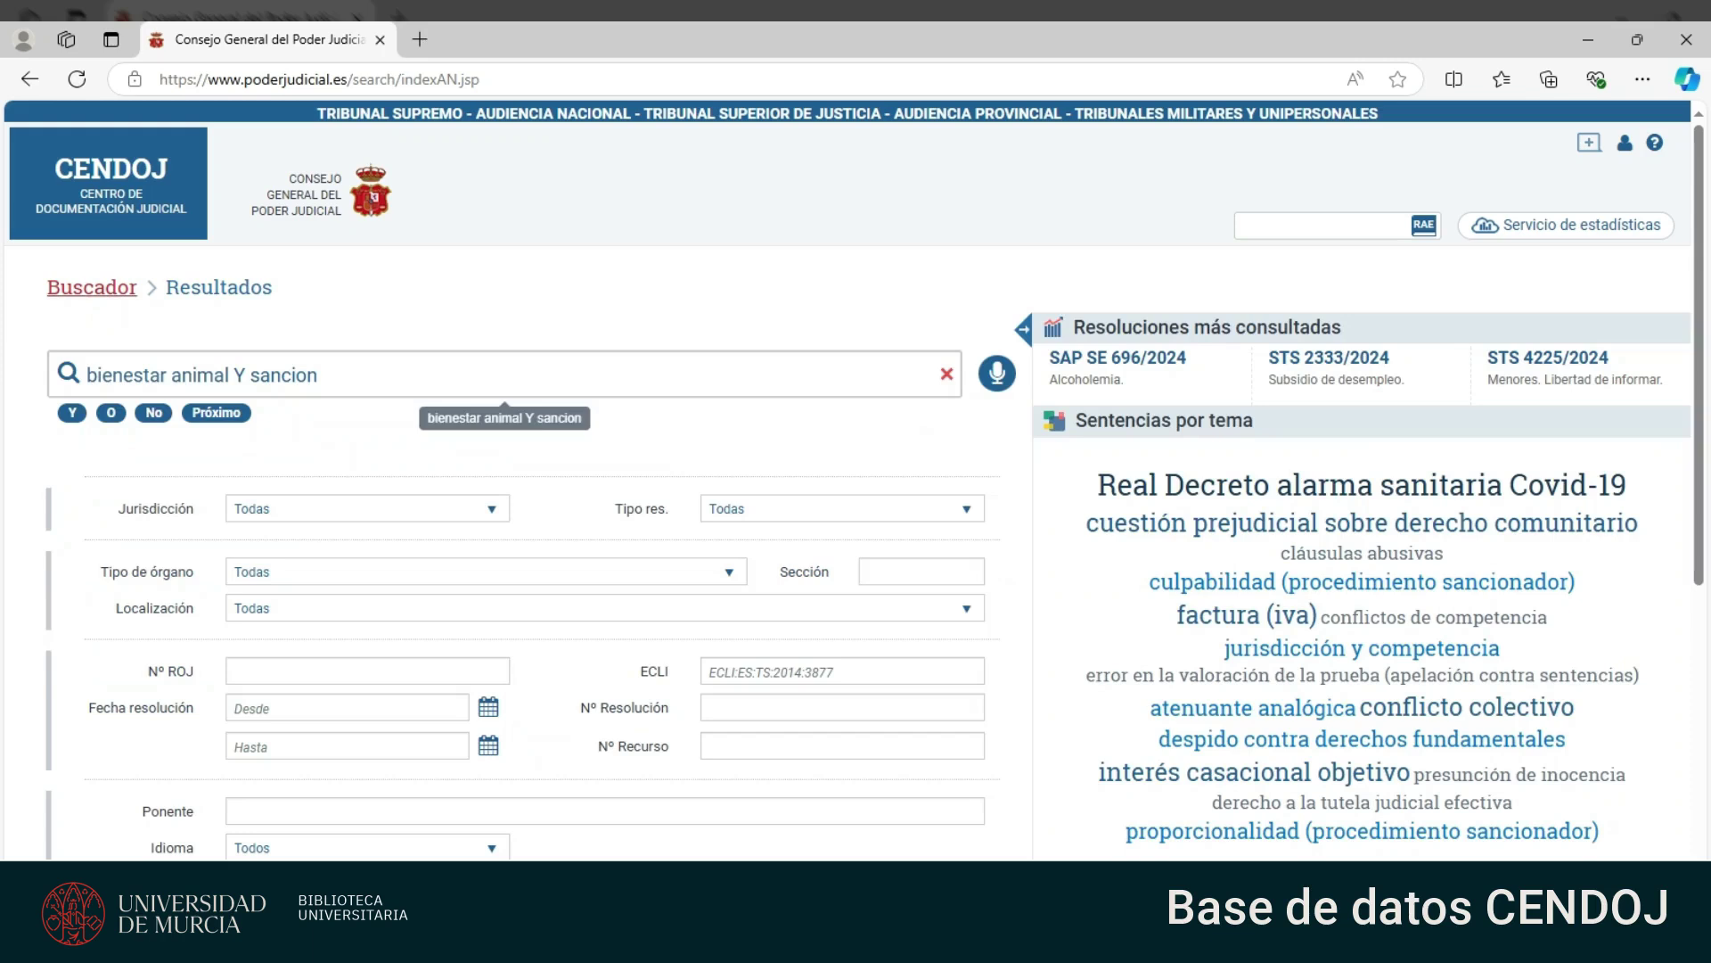
left_click_drag(318, 375, 232, 374)
key("BackSpace")
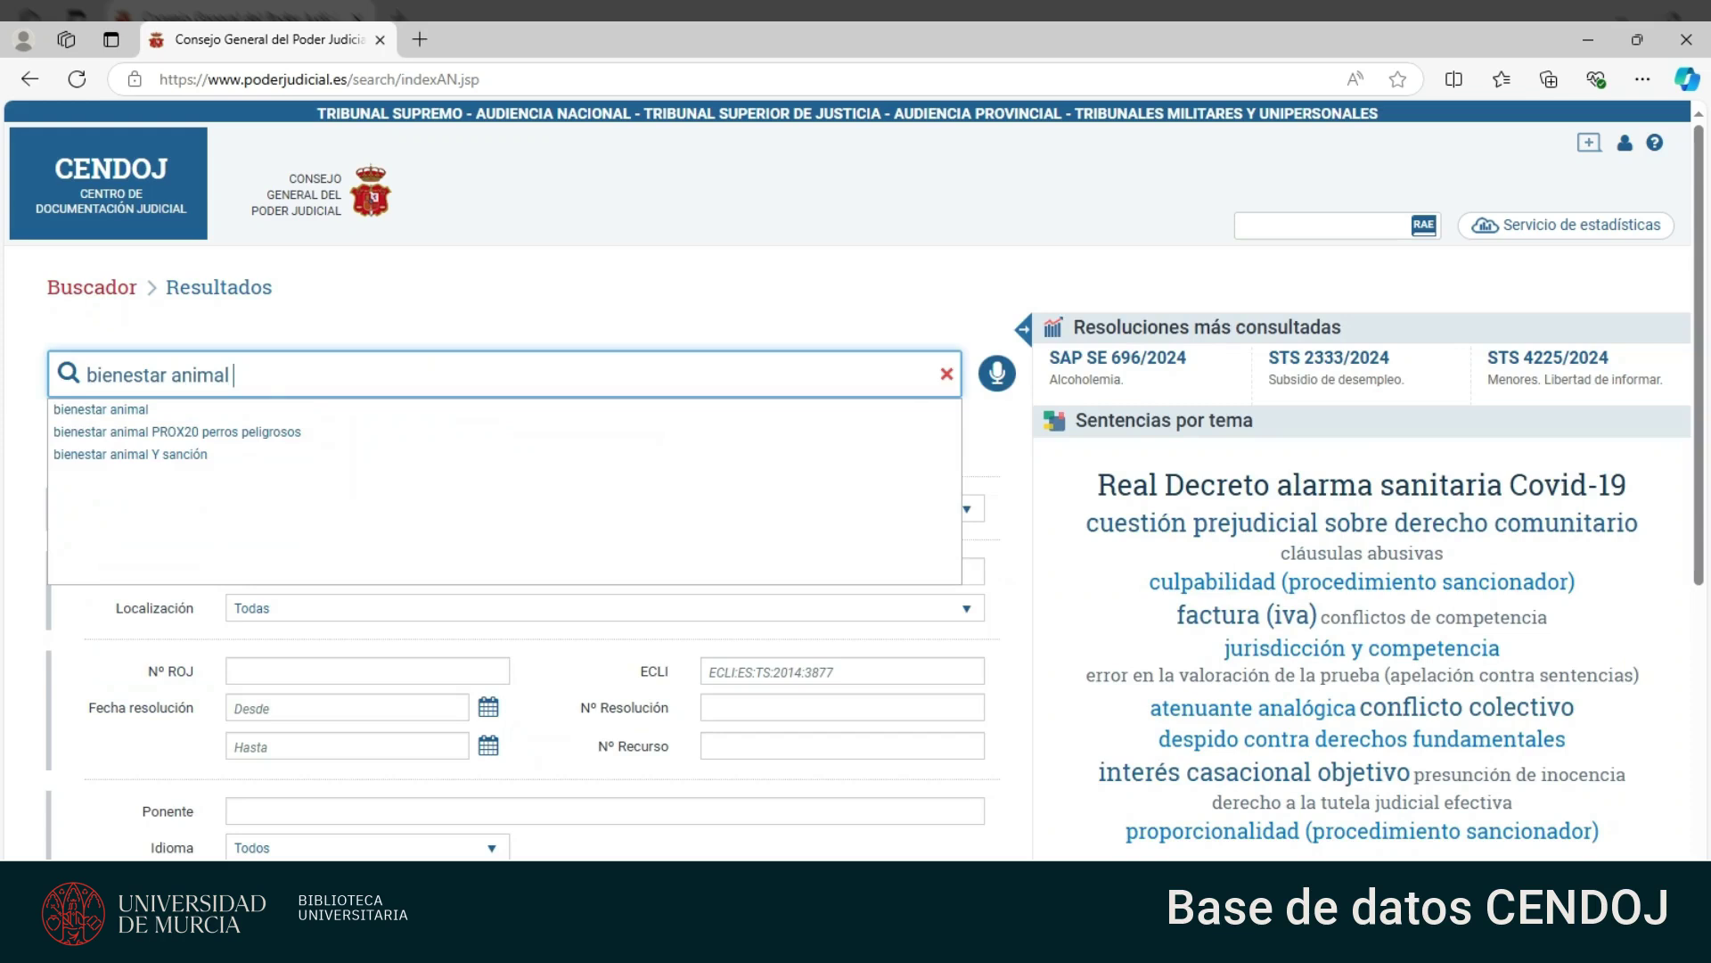
type("O an")
key("Return")
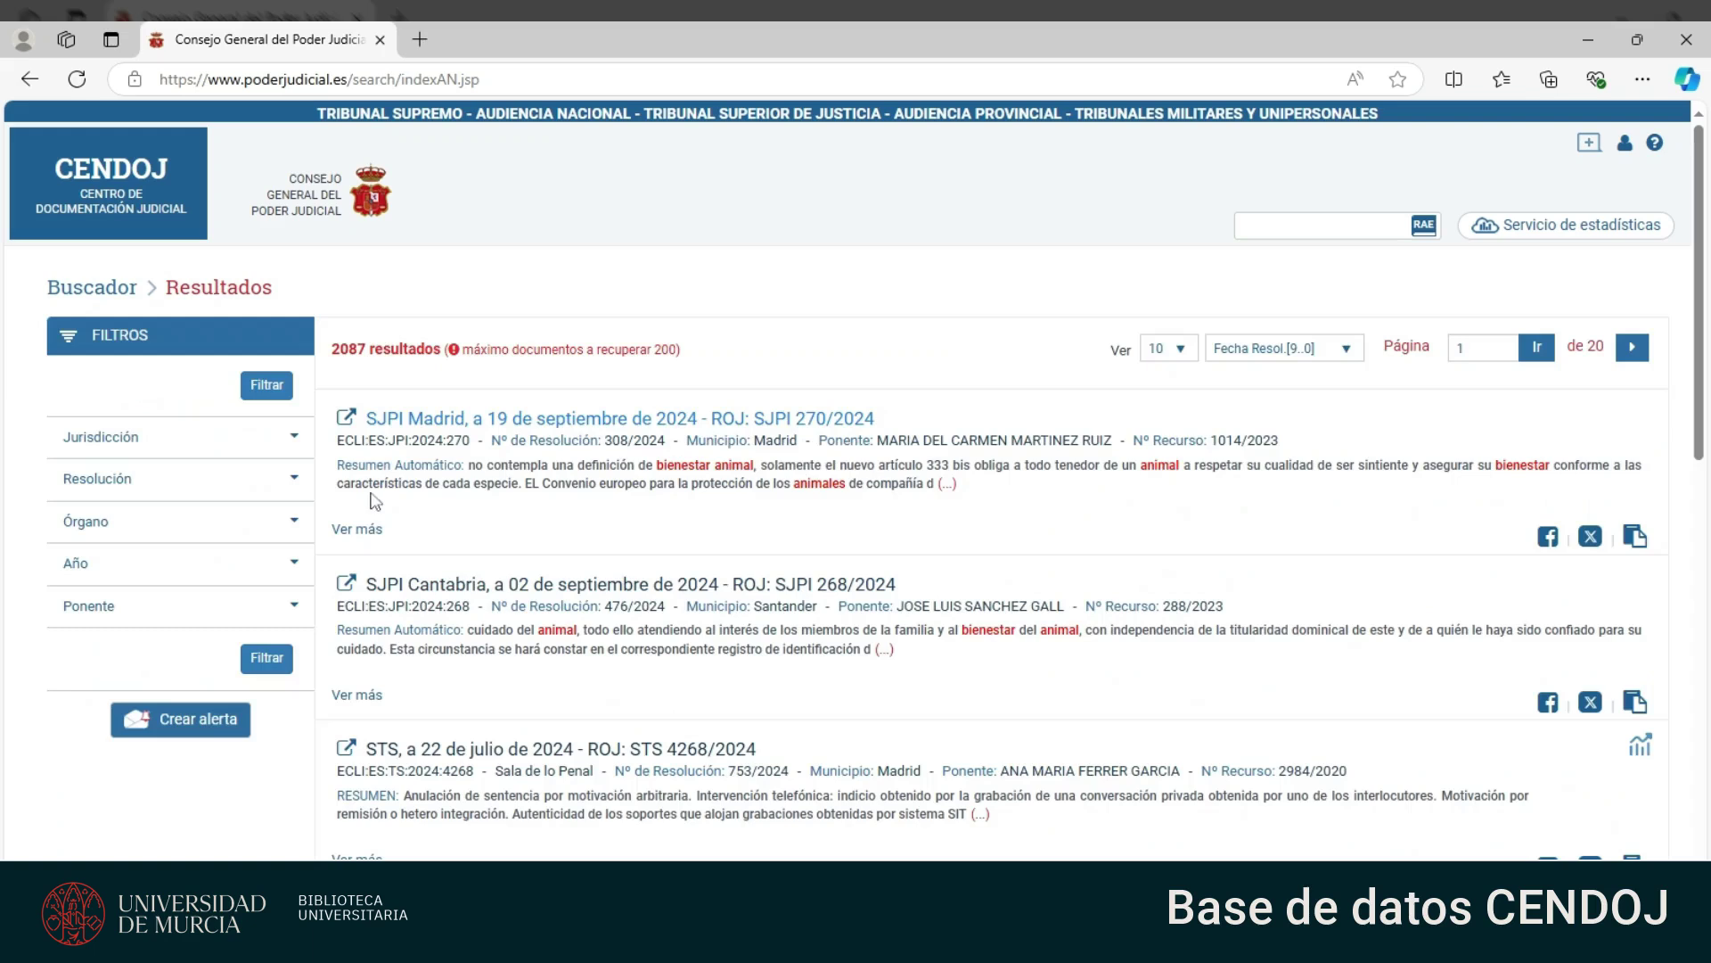
Return to the search form and change the free-text query to "bienestar animal NO perros peligrosos"
left_click(185, 296)
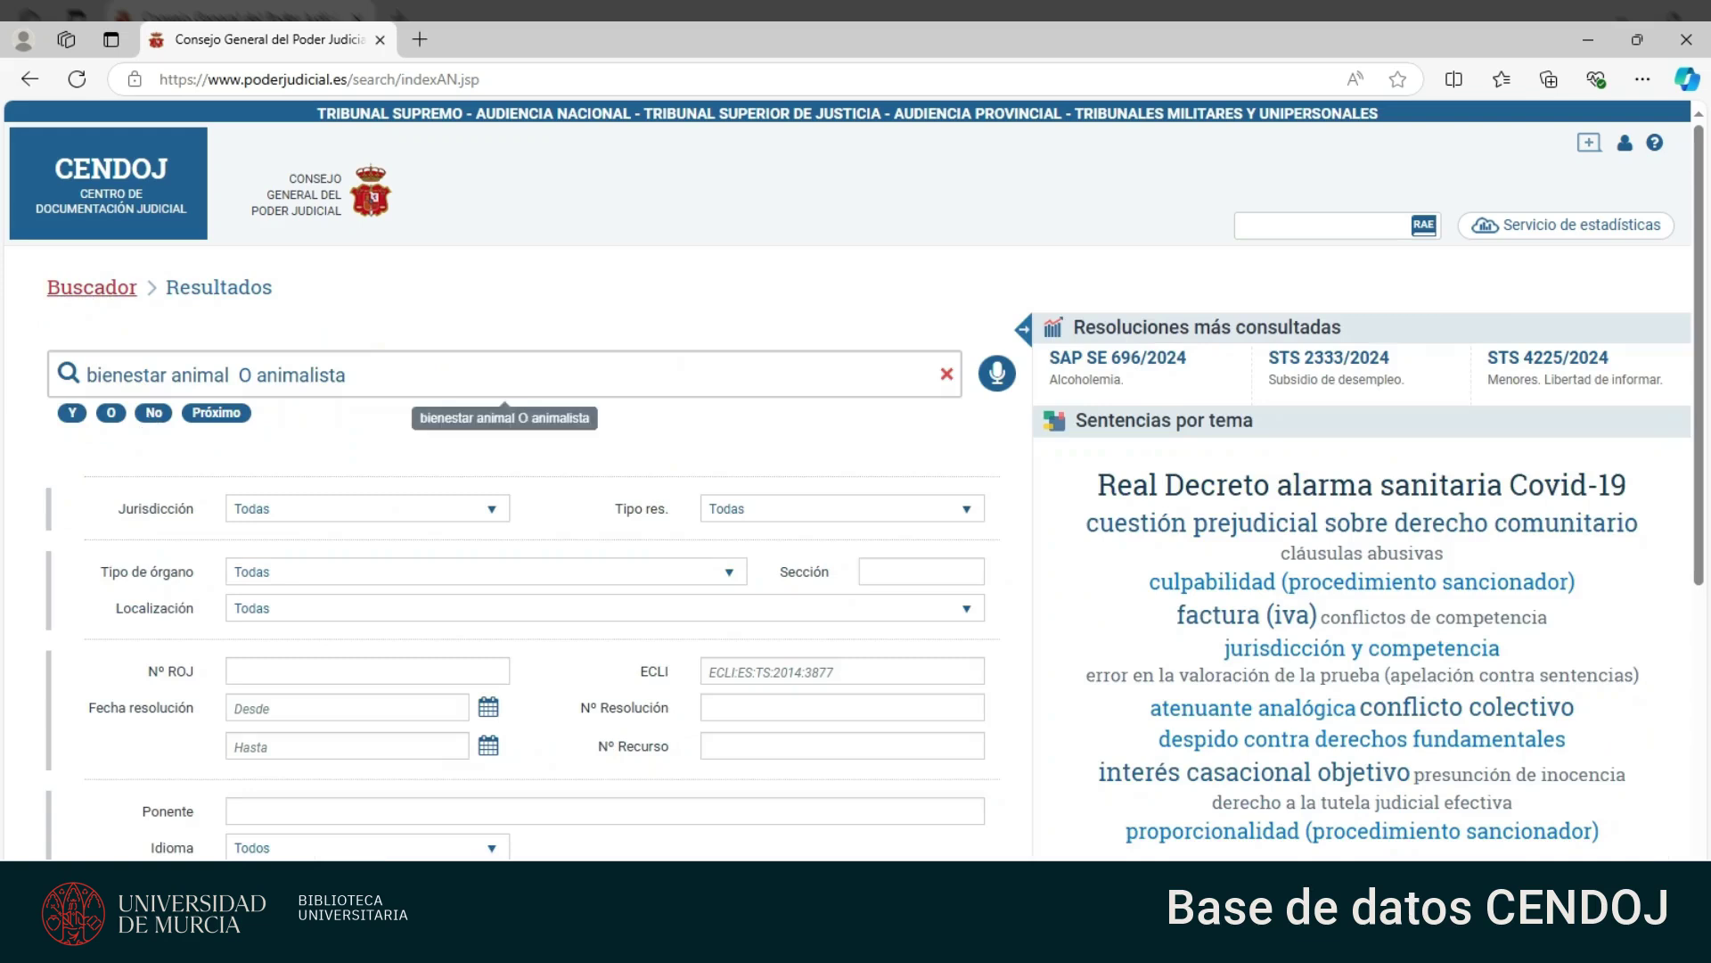
double_click(300, 375)
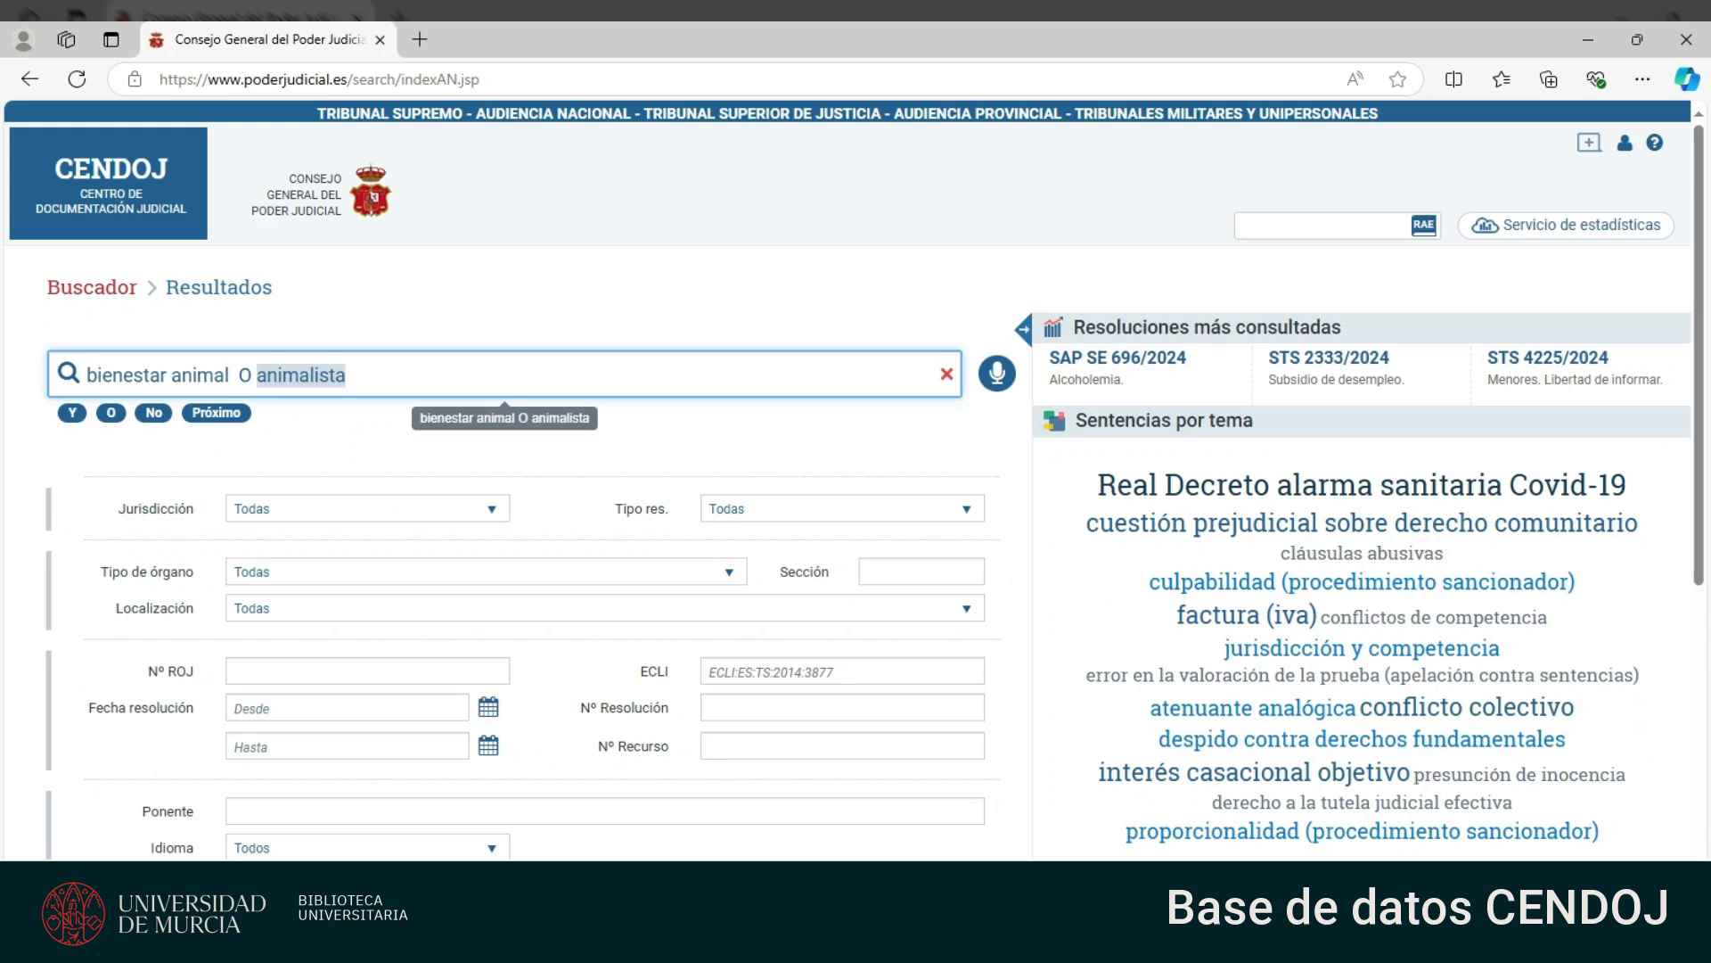
key("BackSpace")
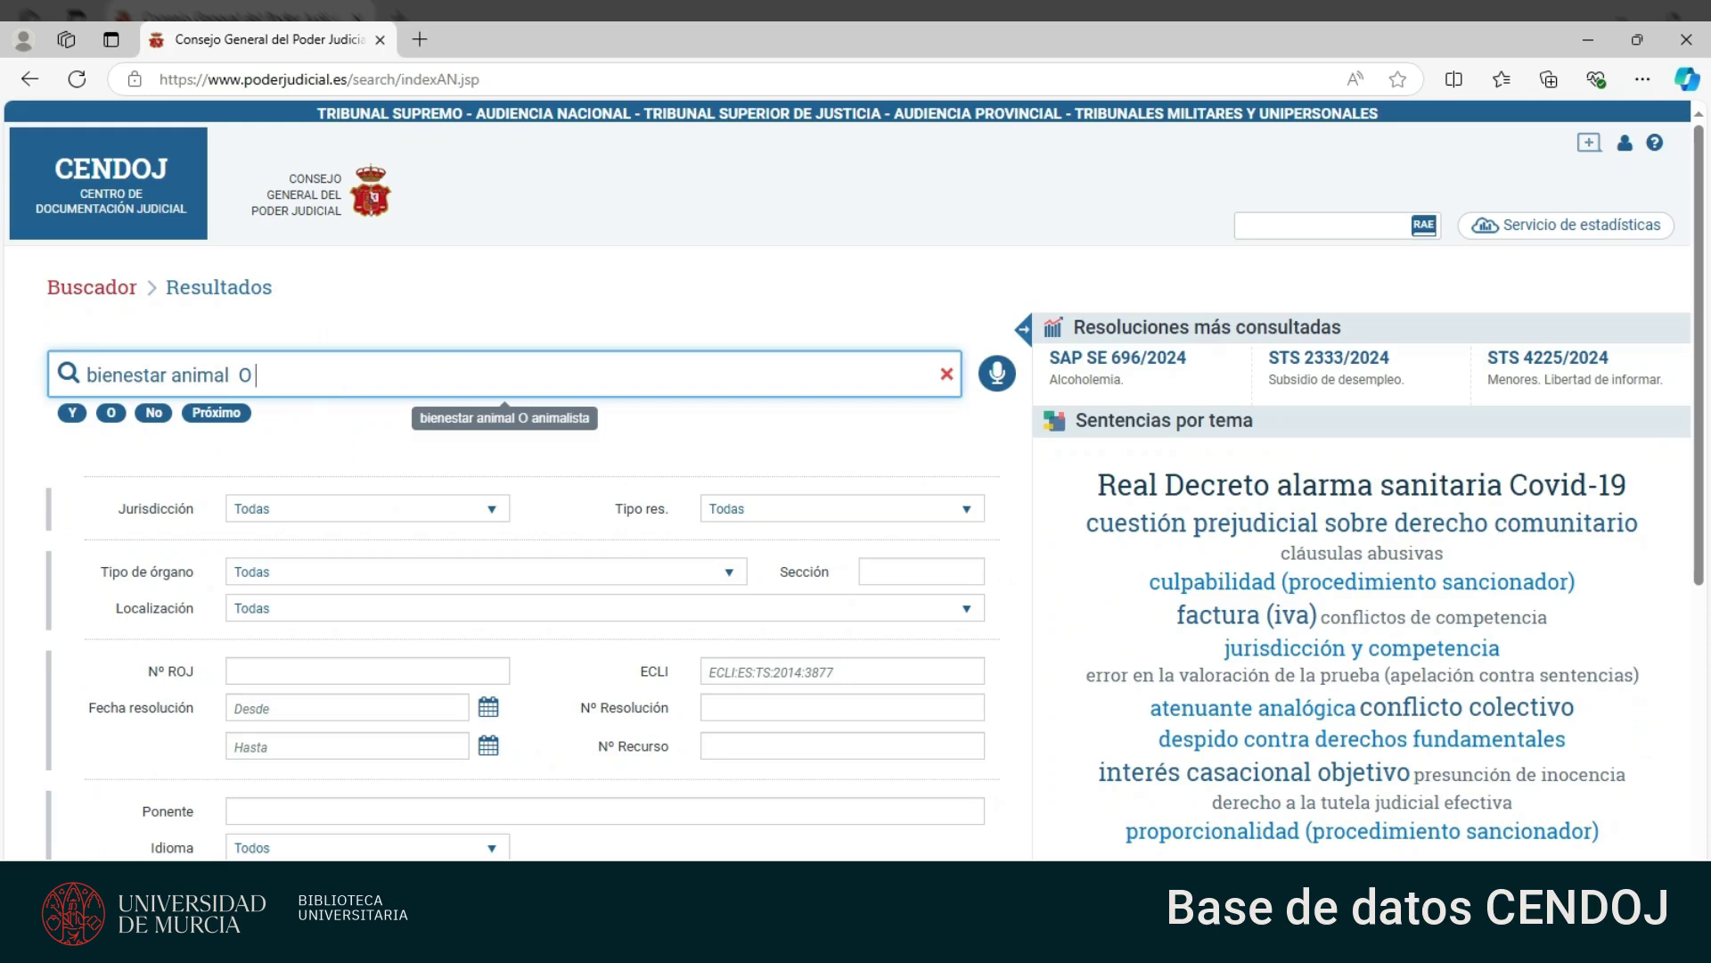
key("BackSpace")
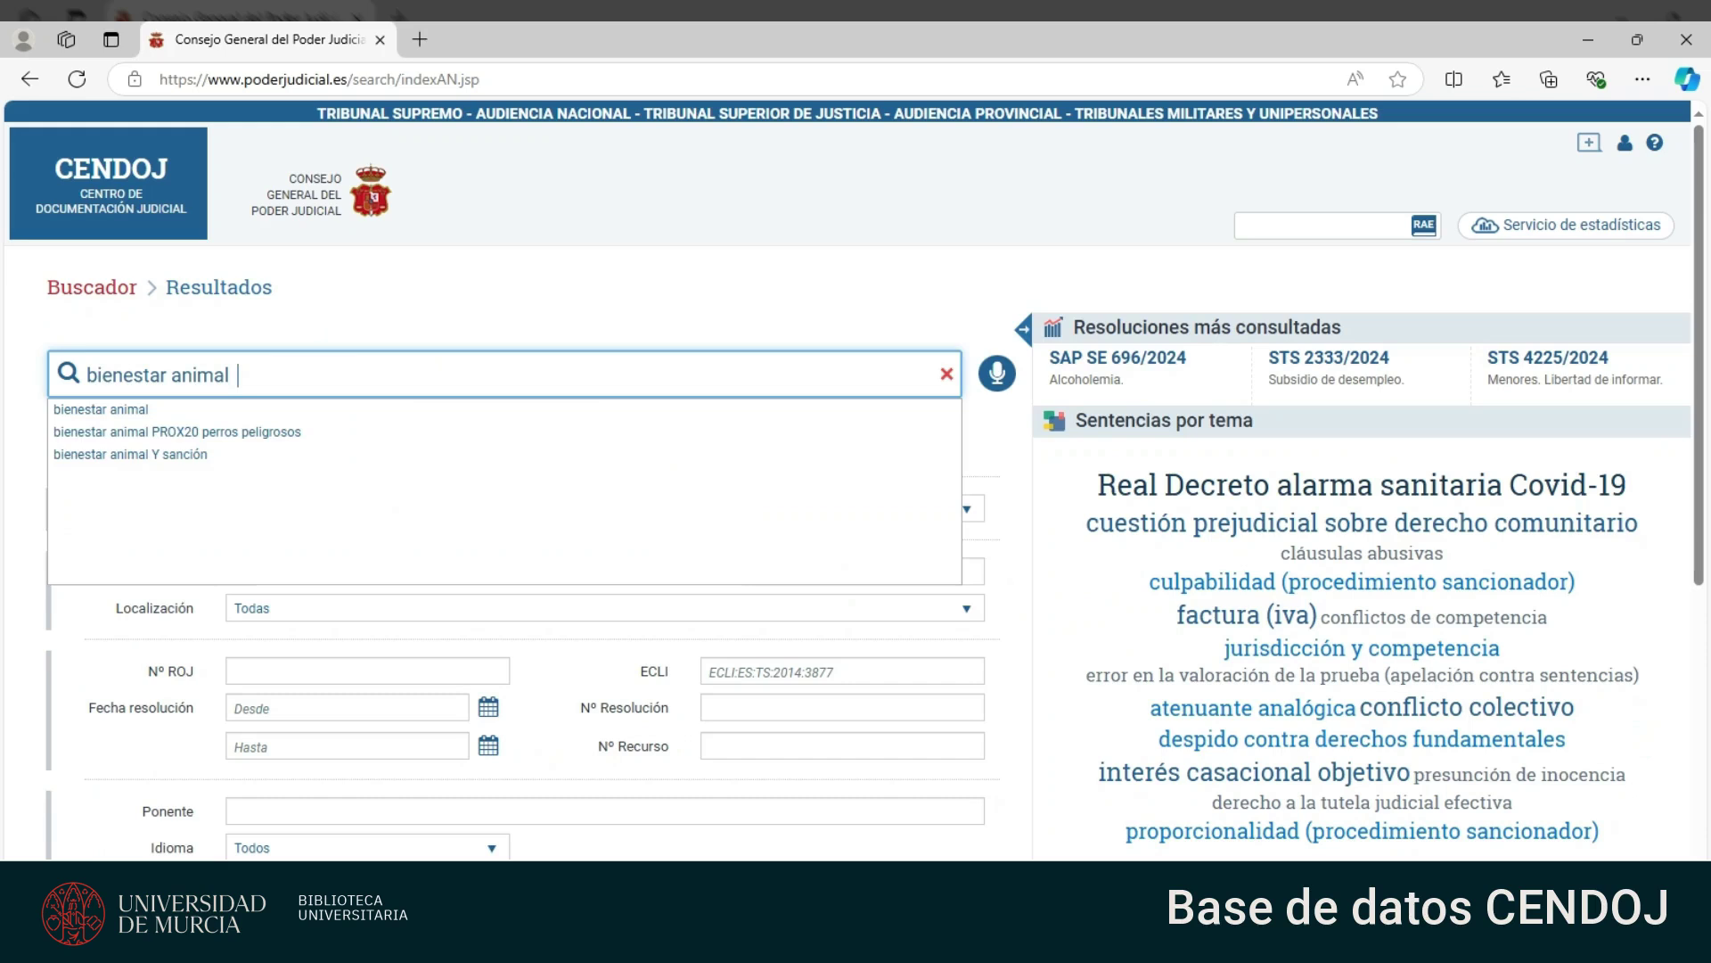
key("Down")
key("Escape")
type("NO perros peligrosos")
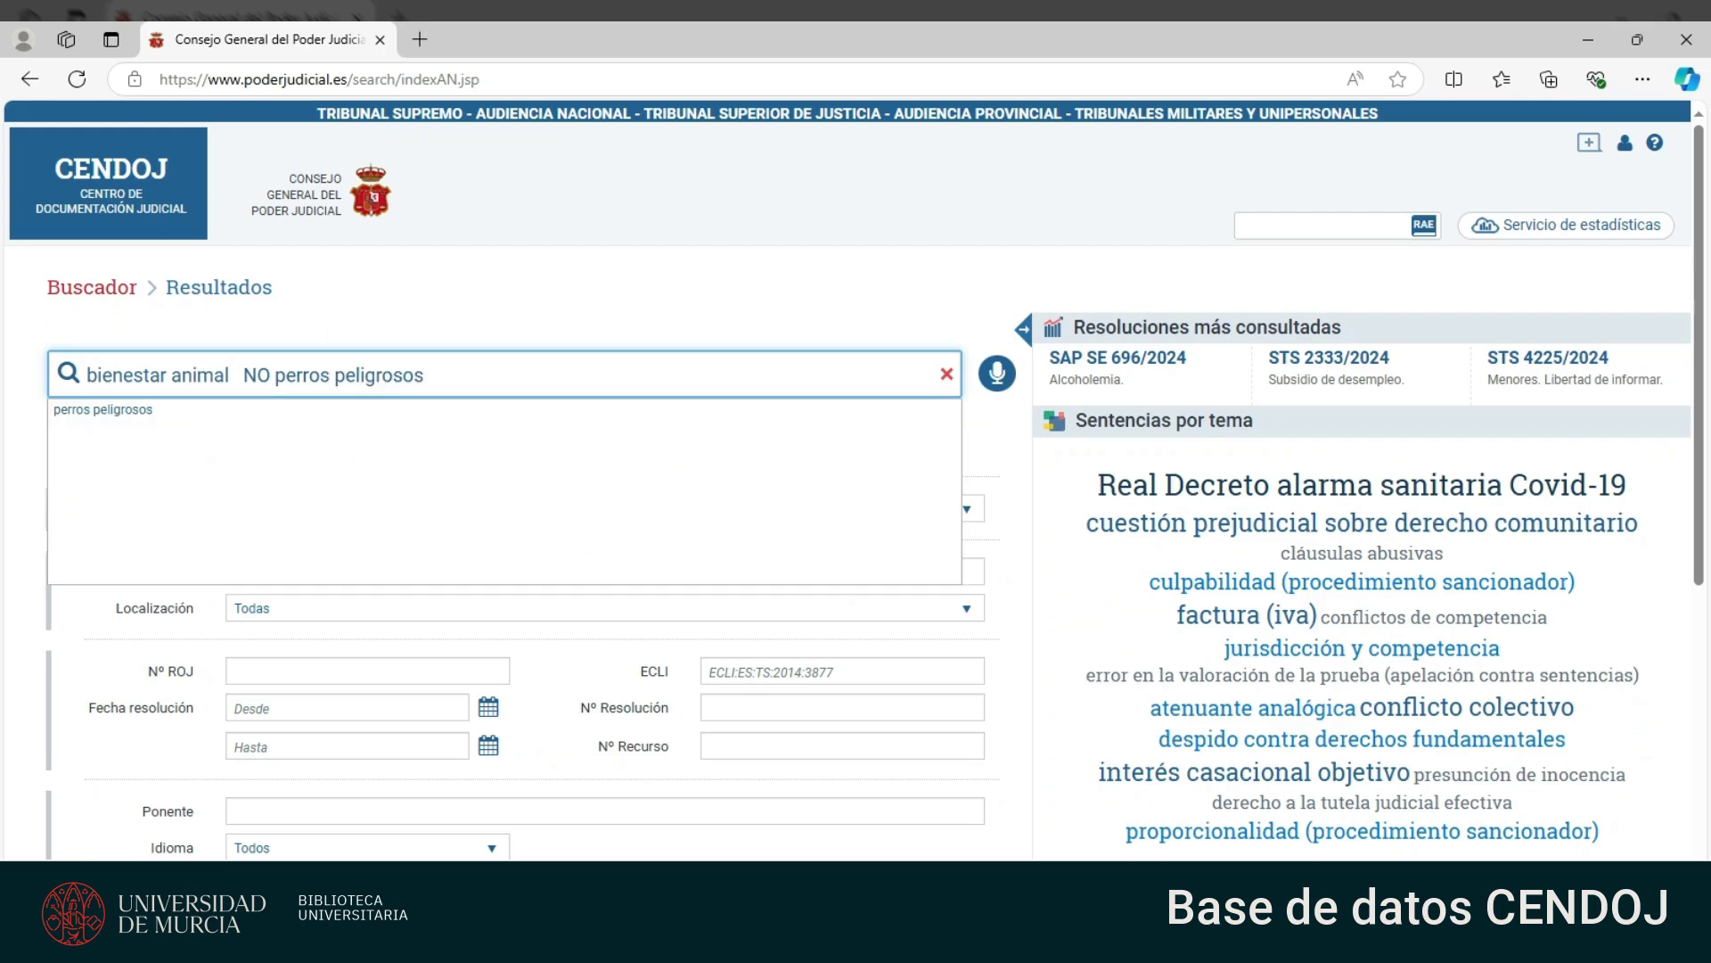
left_click(22, 408)
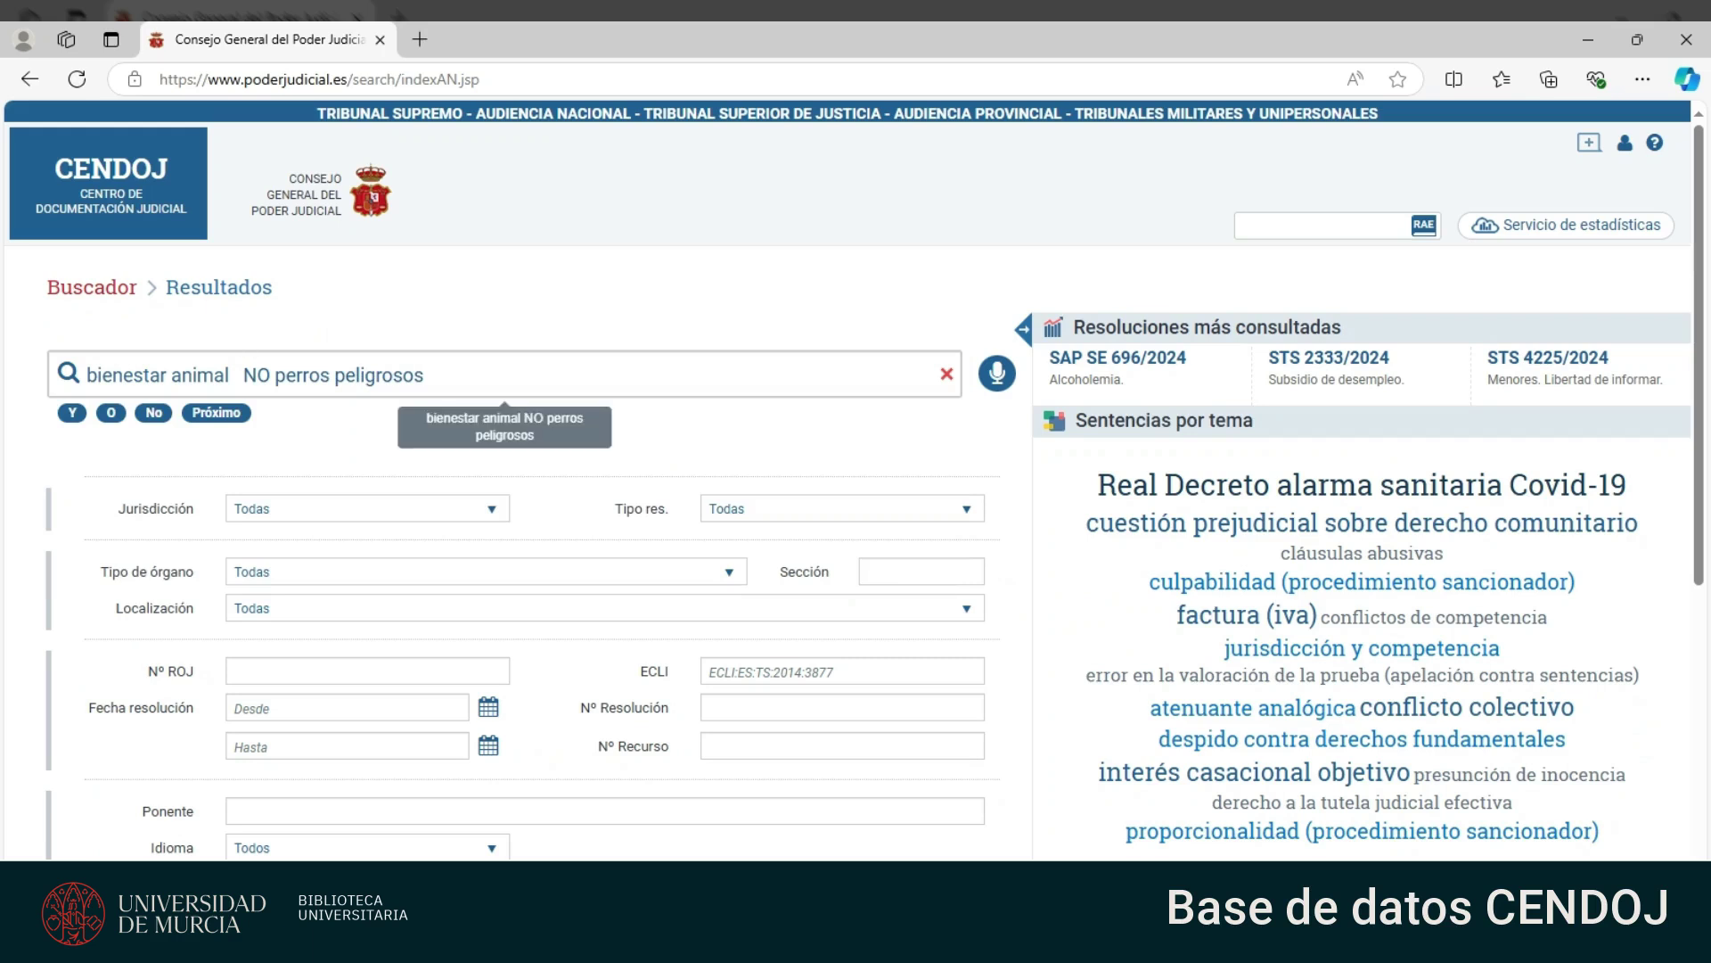
Replace the NO operator with PROX20 so the query reads "bienestar animal PROX20 perros peligrosos", and run the search
left_click(258, 374)
double_click(257, 374)
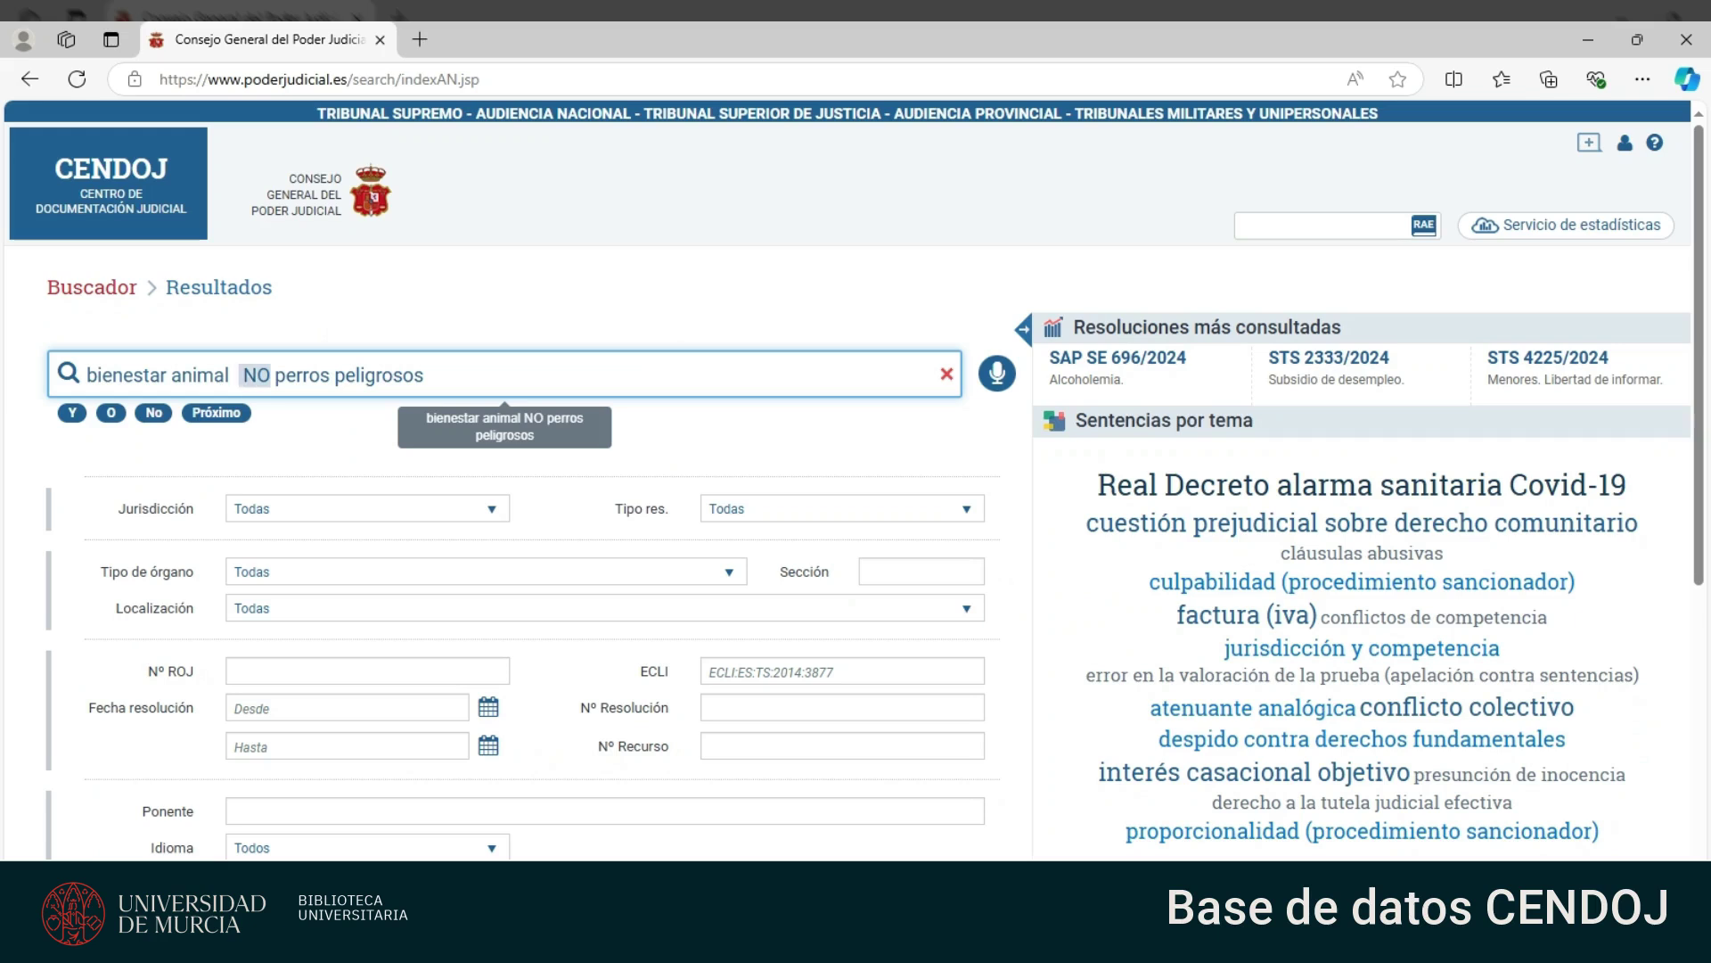
key("BackSpace")
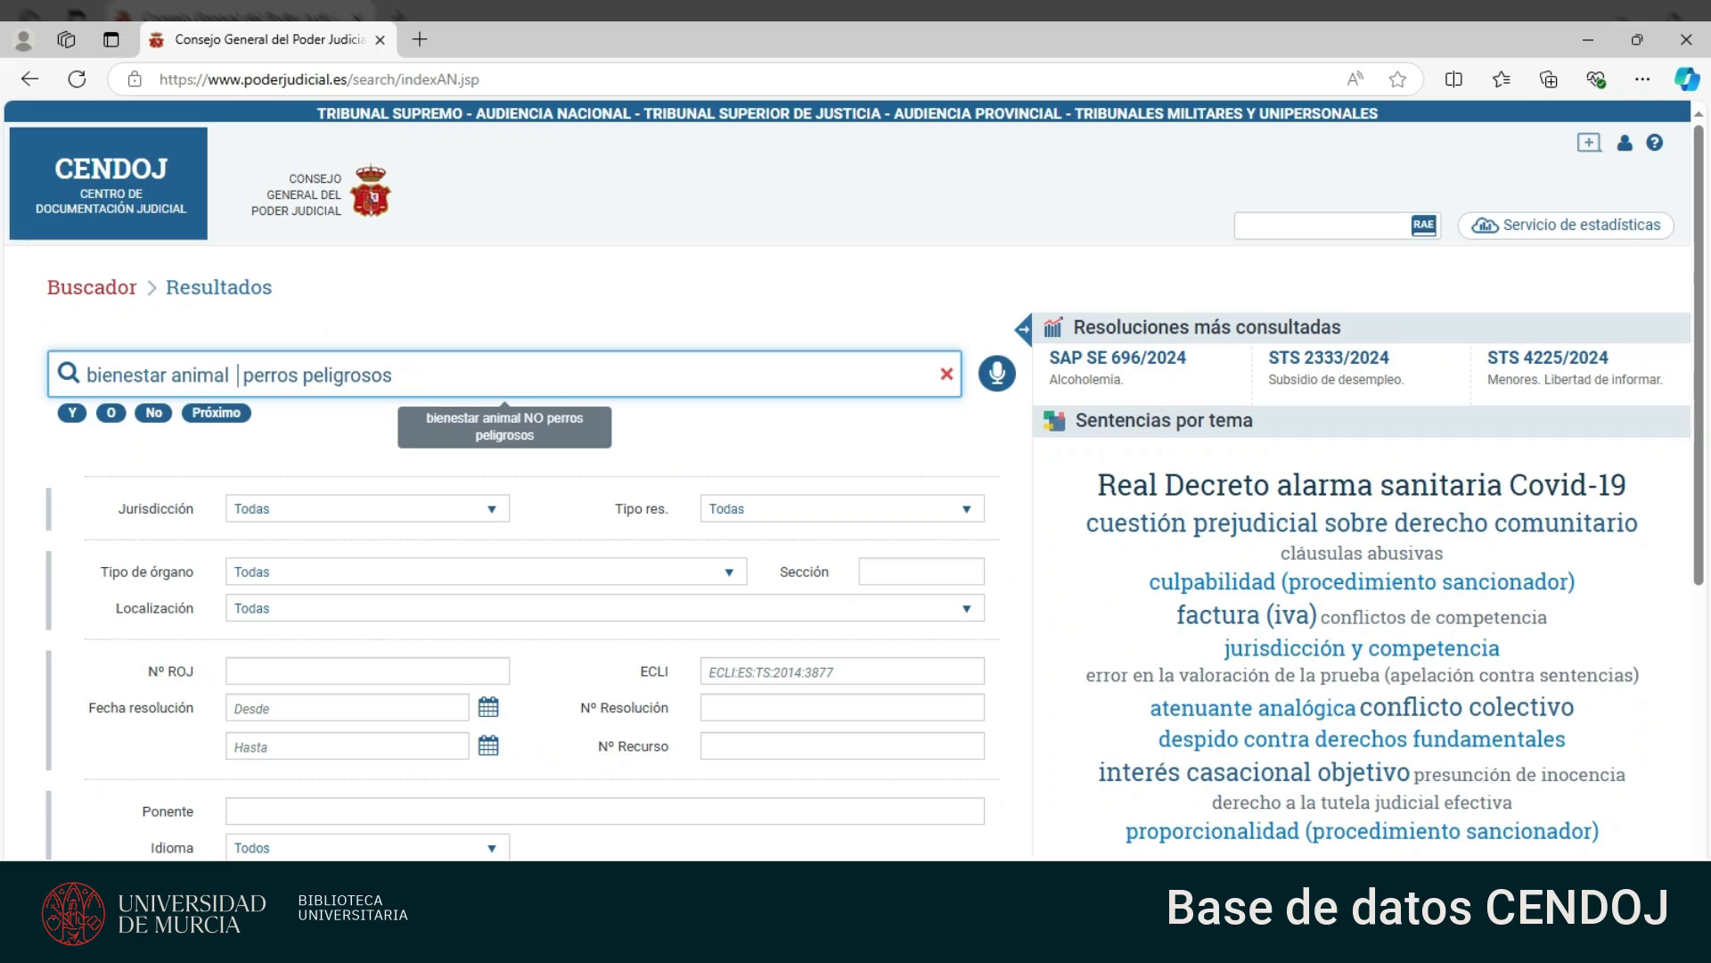
left_click(217, 412)
left_click_drag(394, 374, 472, 374)
key("BackSpace")
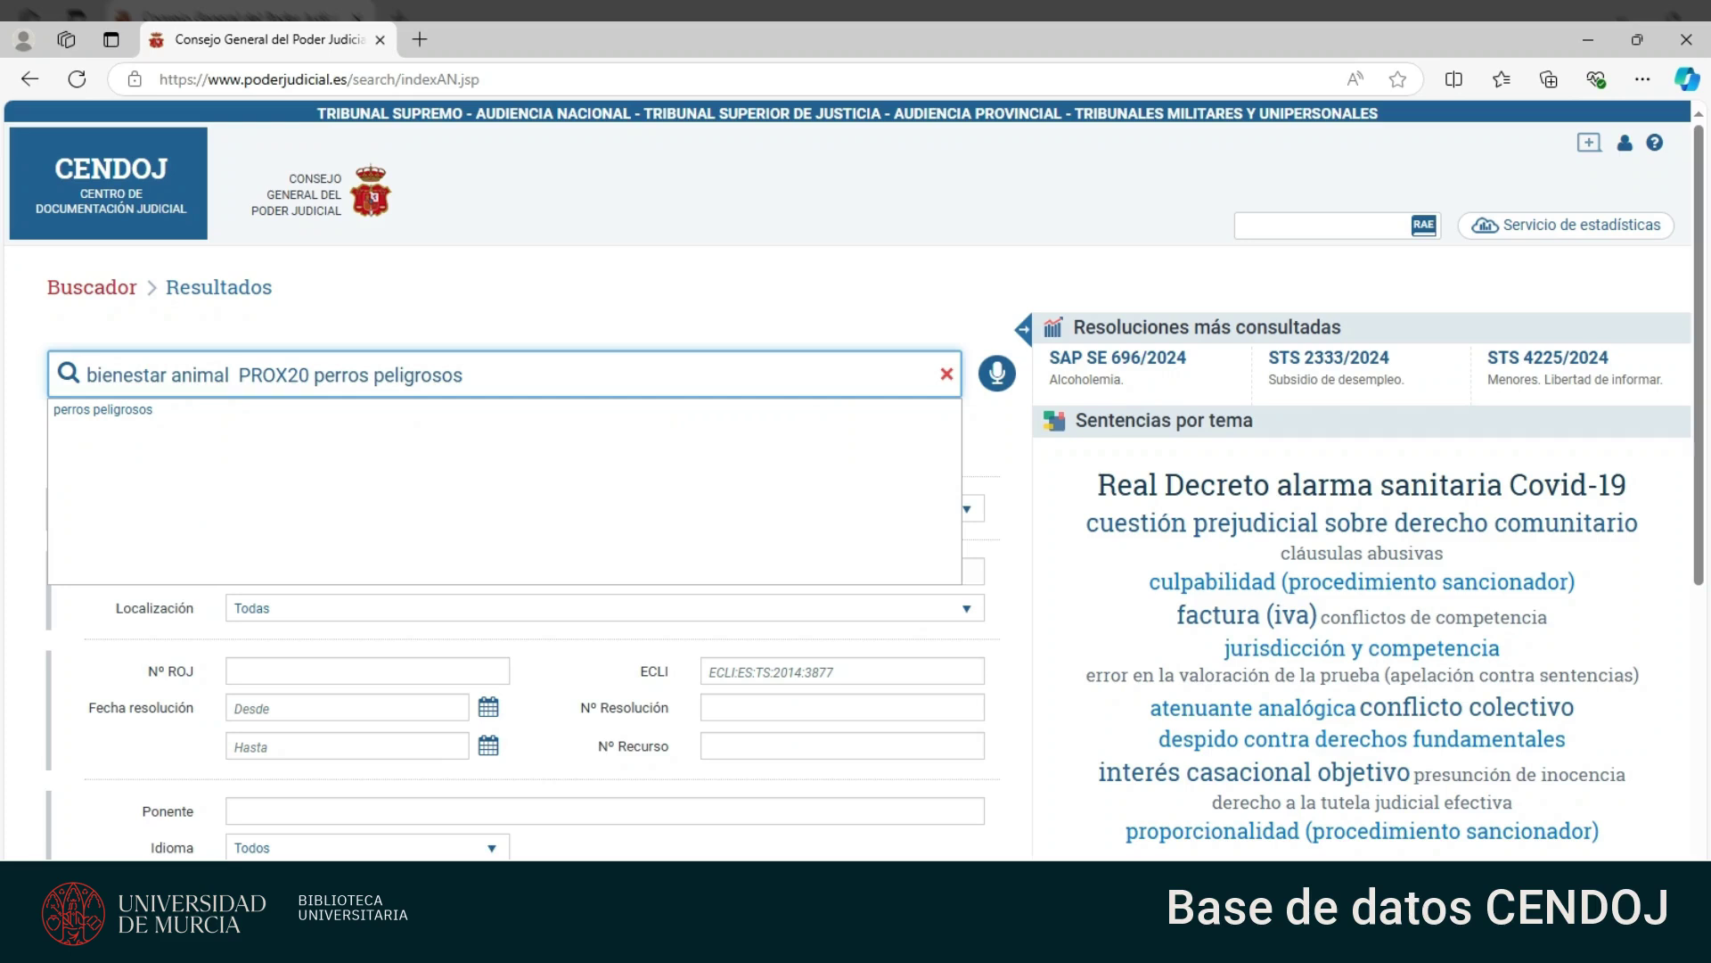
scroll(694, 519, "down", 5)
left_click(967, 693)
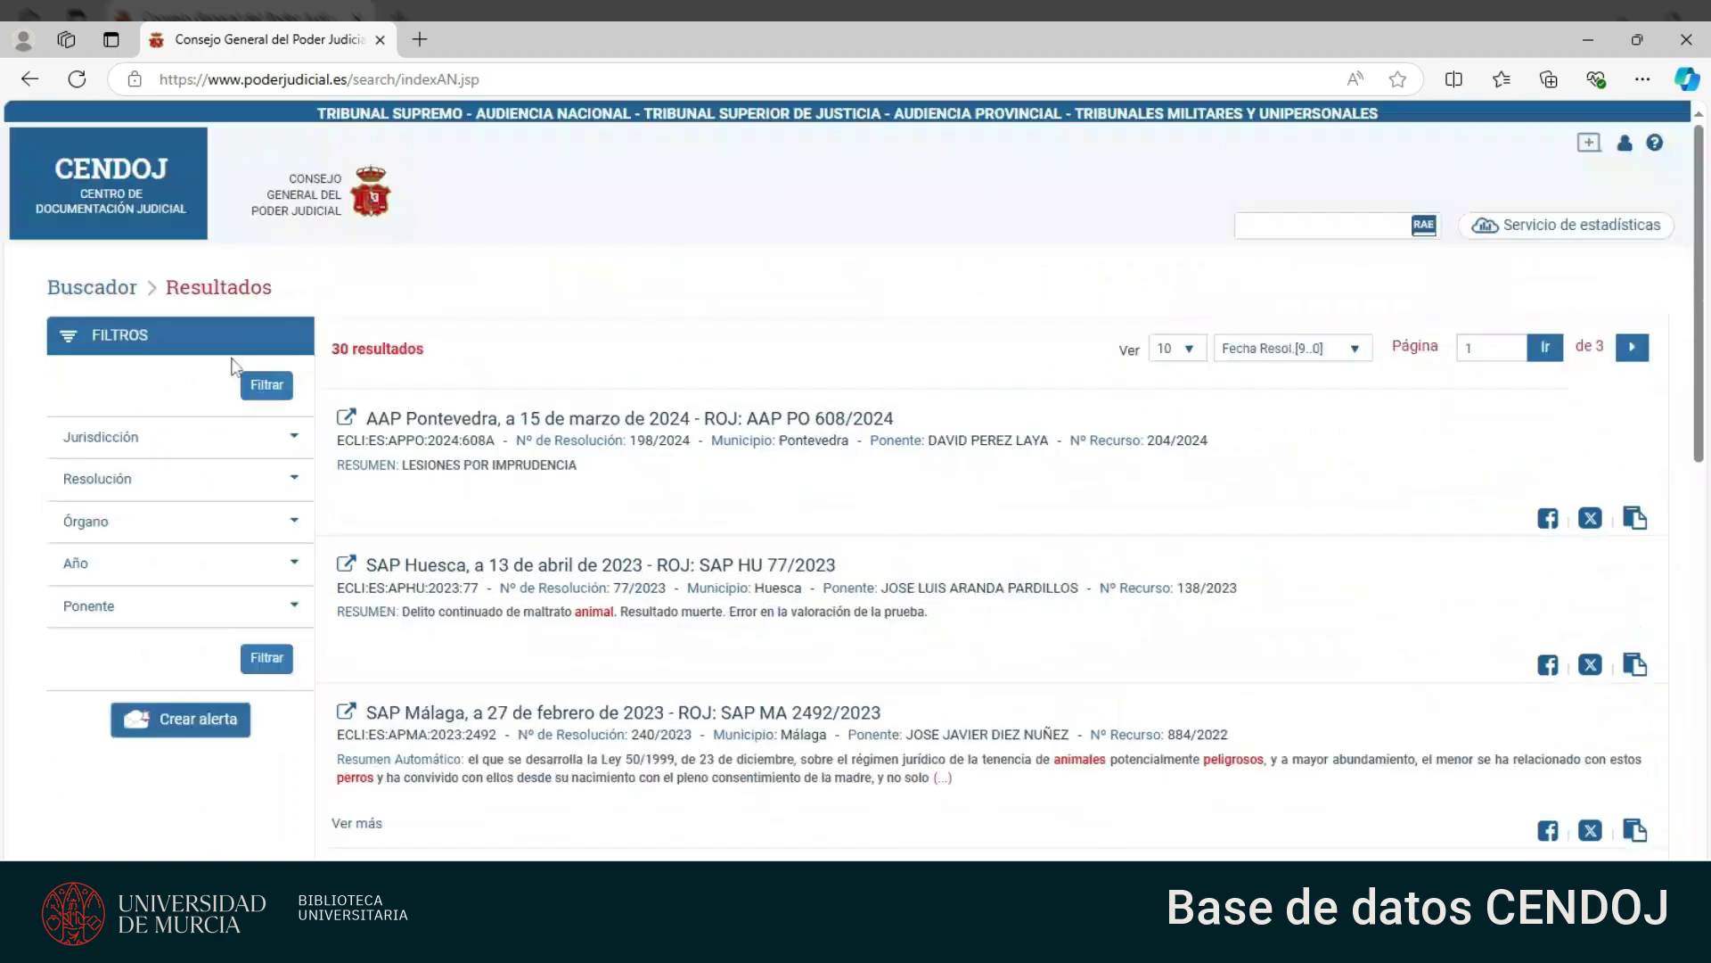
Expand the Jurisdicción, Resolución, Órgano, Año and Ponente result filters to examine their options
left_click(295, 437)
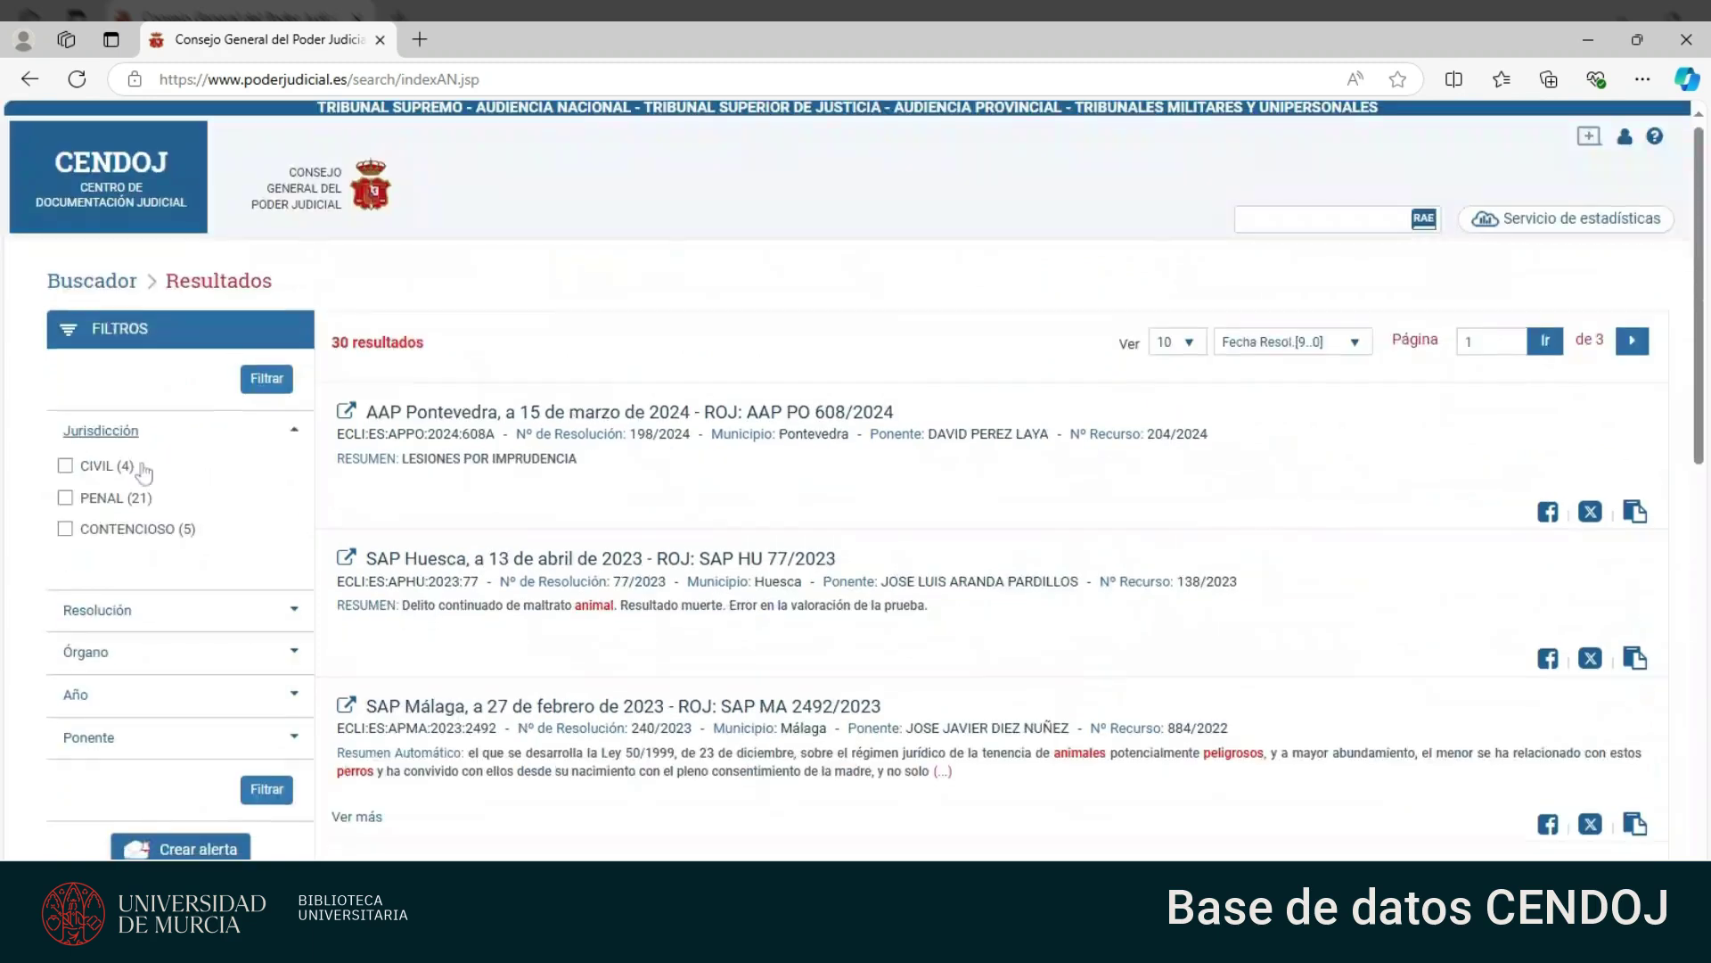
scroll(180, 406, "down", 2)
left_click(180, 407)
left_click(180, 556)
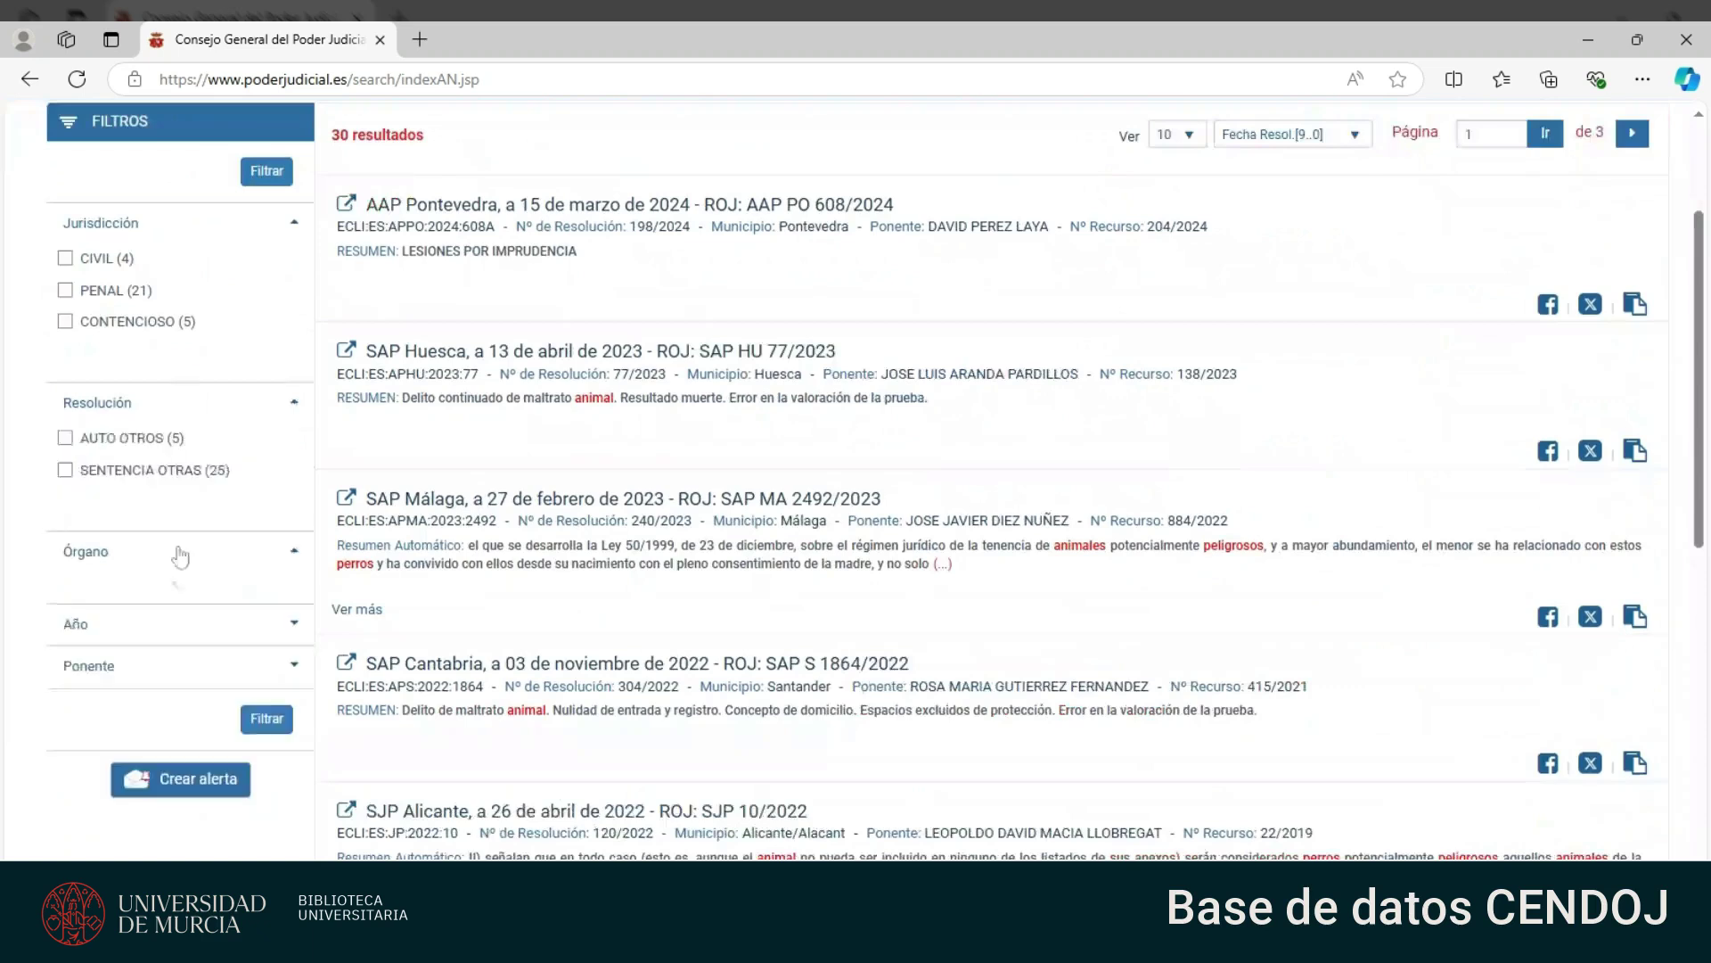
scroll(1577, 523, "down", 8)
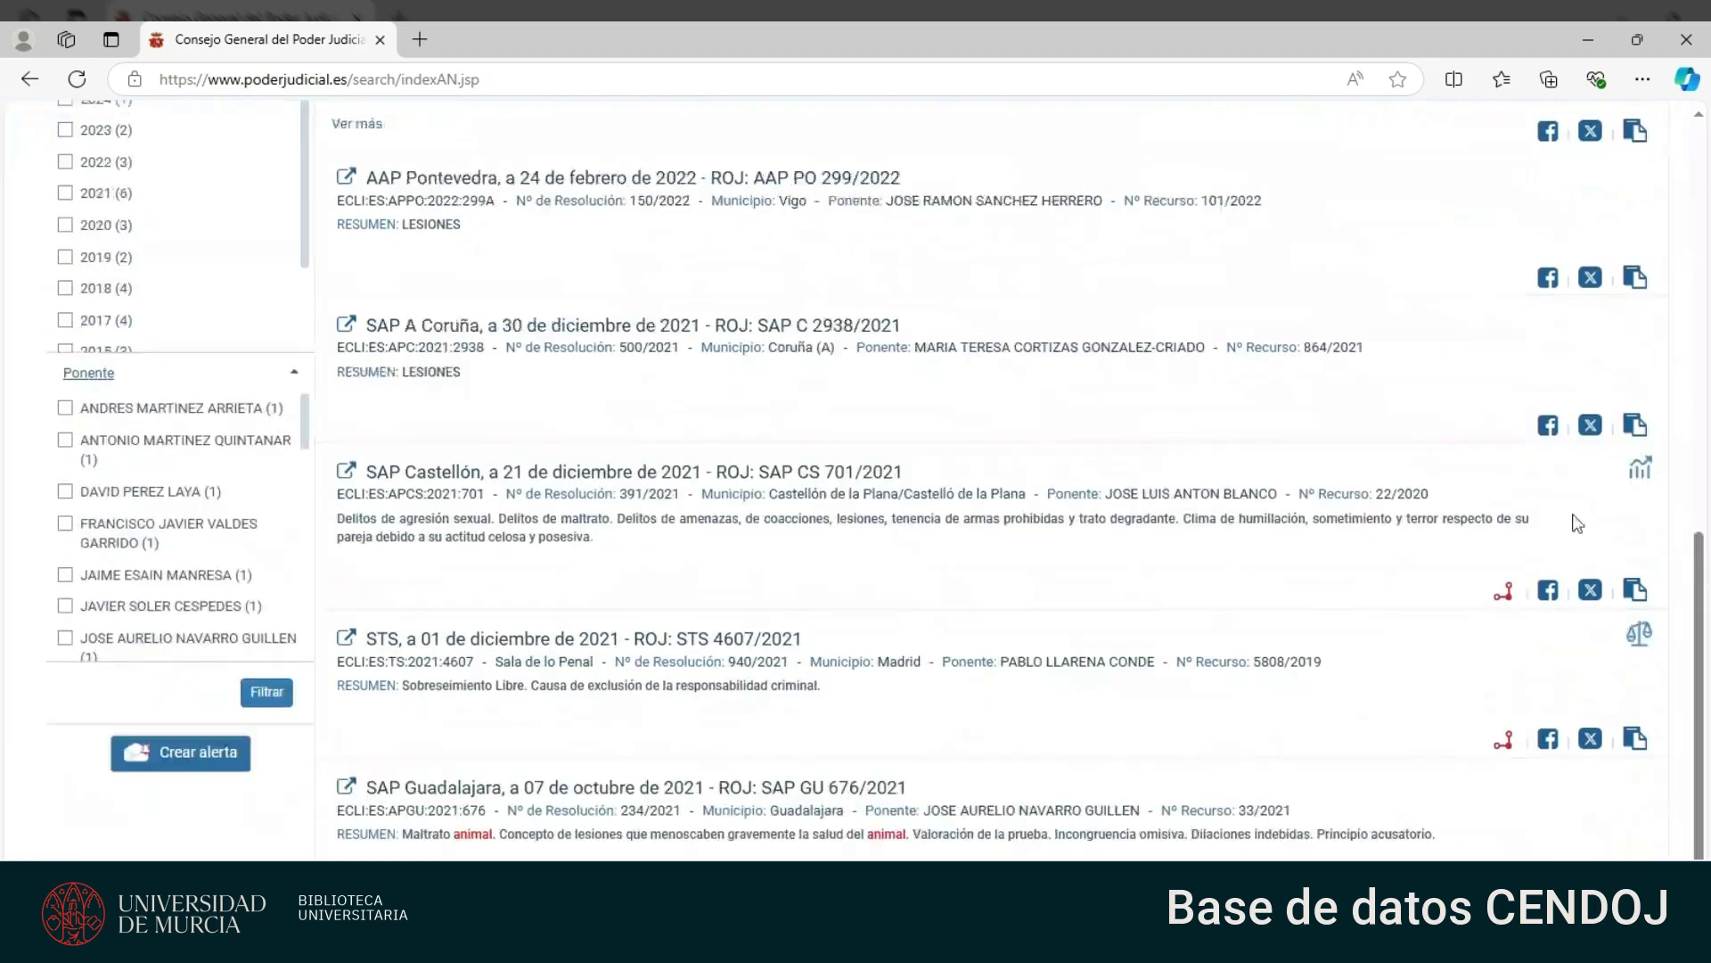
Look through the results, show the case-resolutions diagram for STS 4607/2021 and select the related ruling AAP L 848/2019
scroll(1577, 524, "up", 5)
scroll(1571, 620, "down", 2)
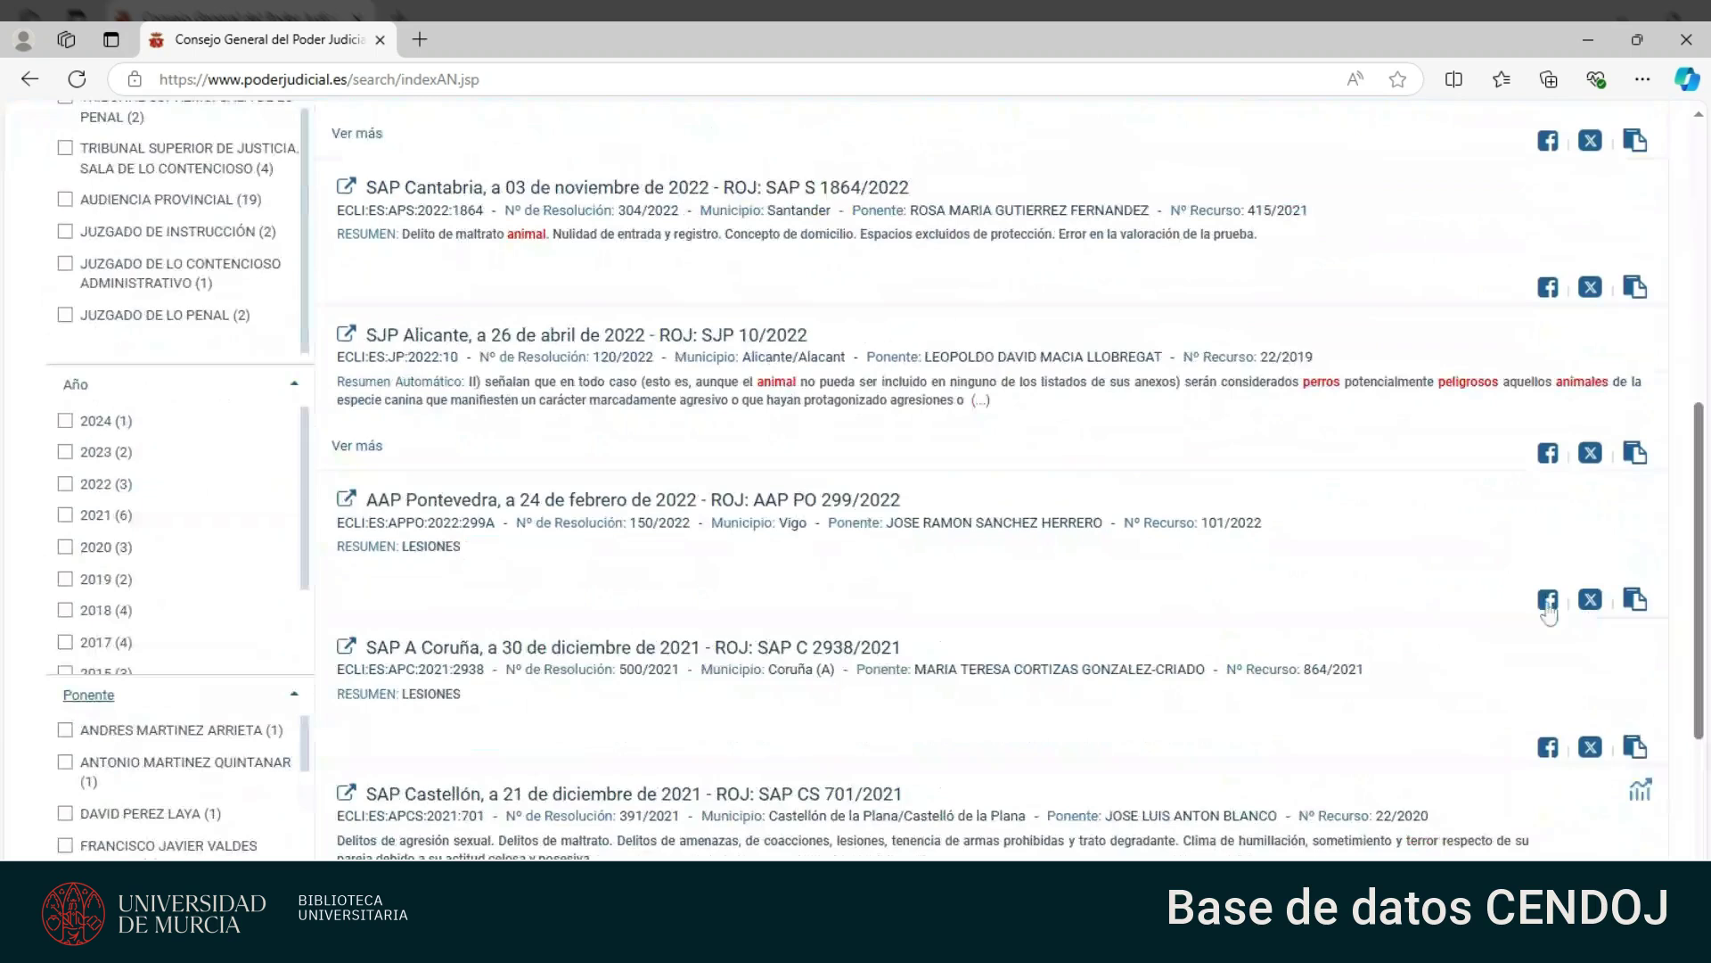
scroll(1548, 613, "down", 5)
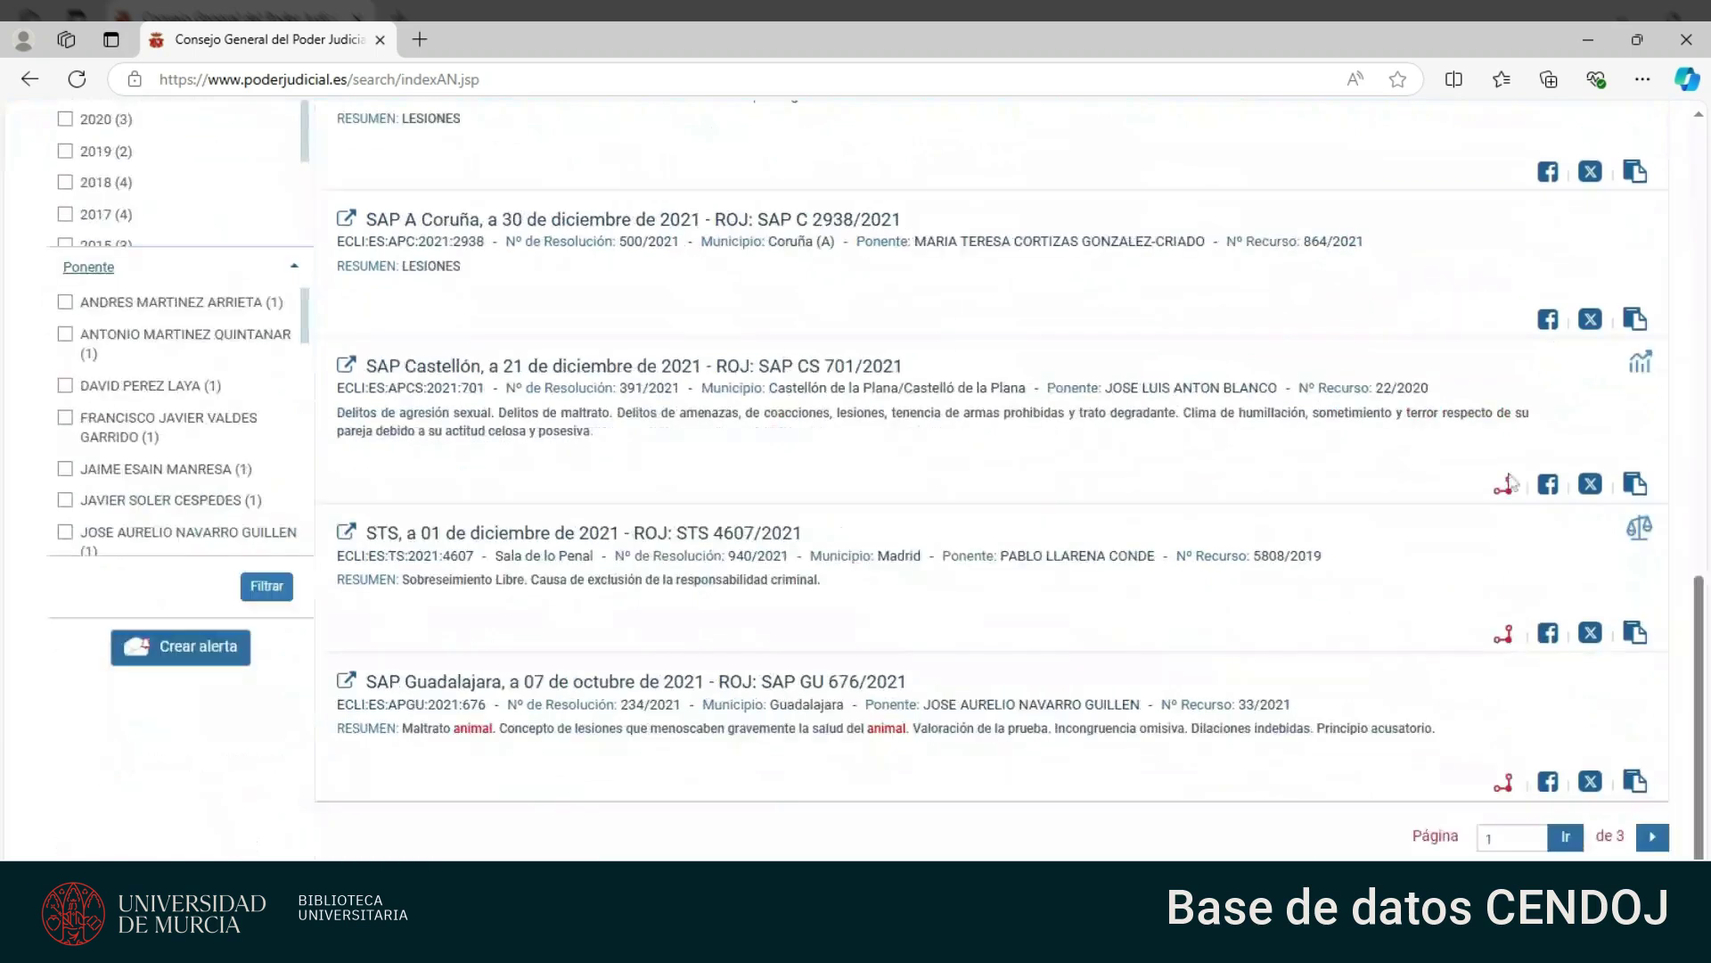
left_click(1504, 636)
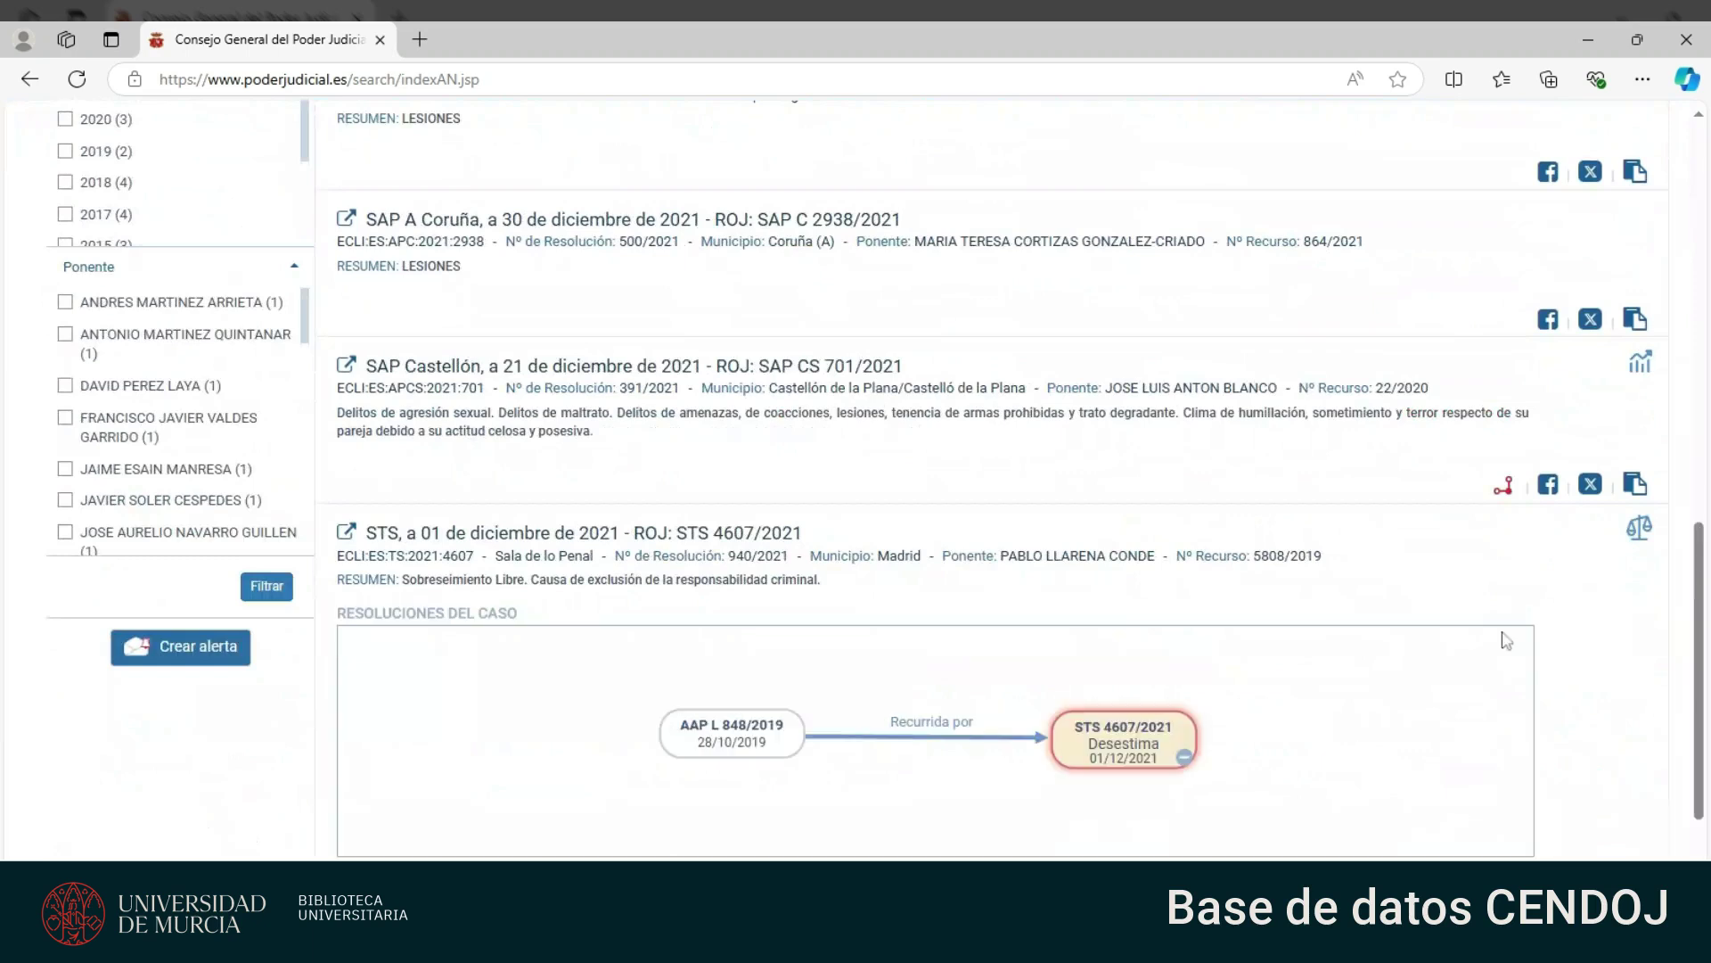
scroll(1506, 640, "down", 1)
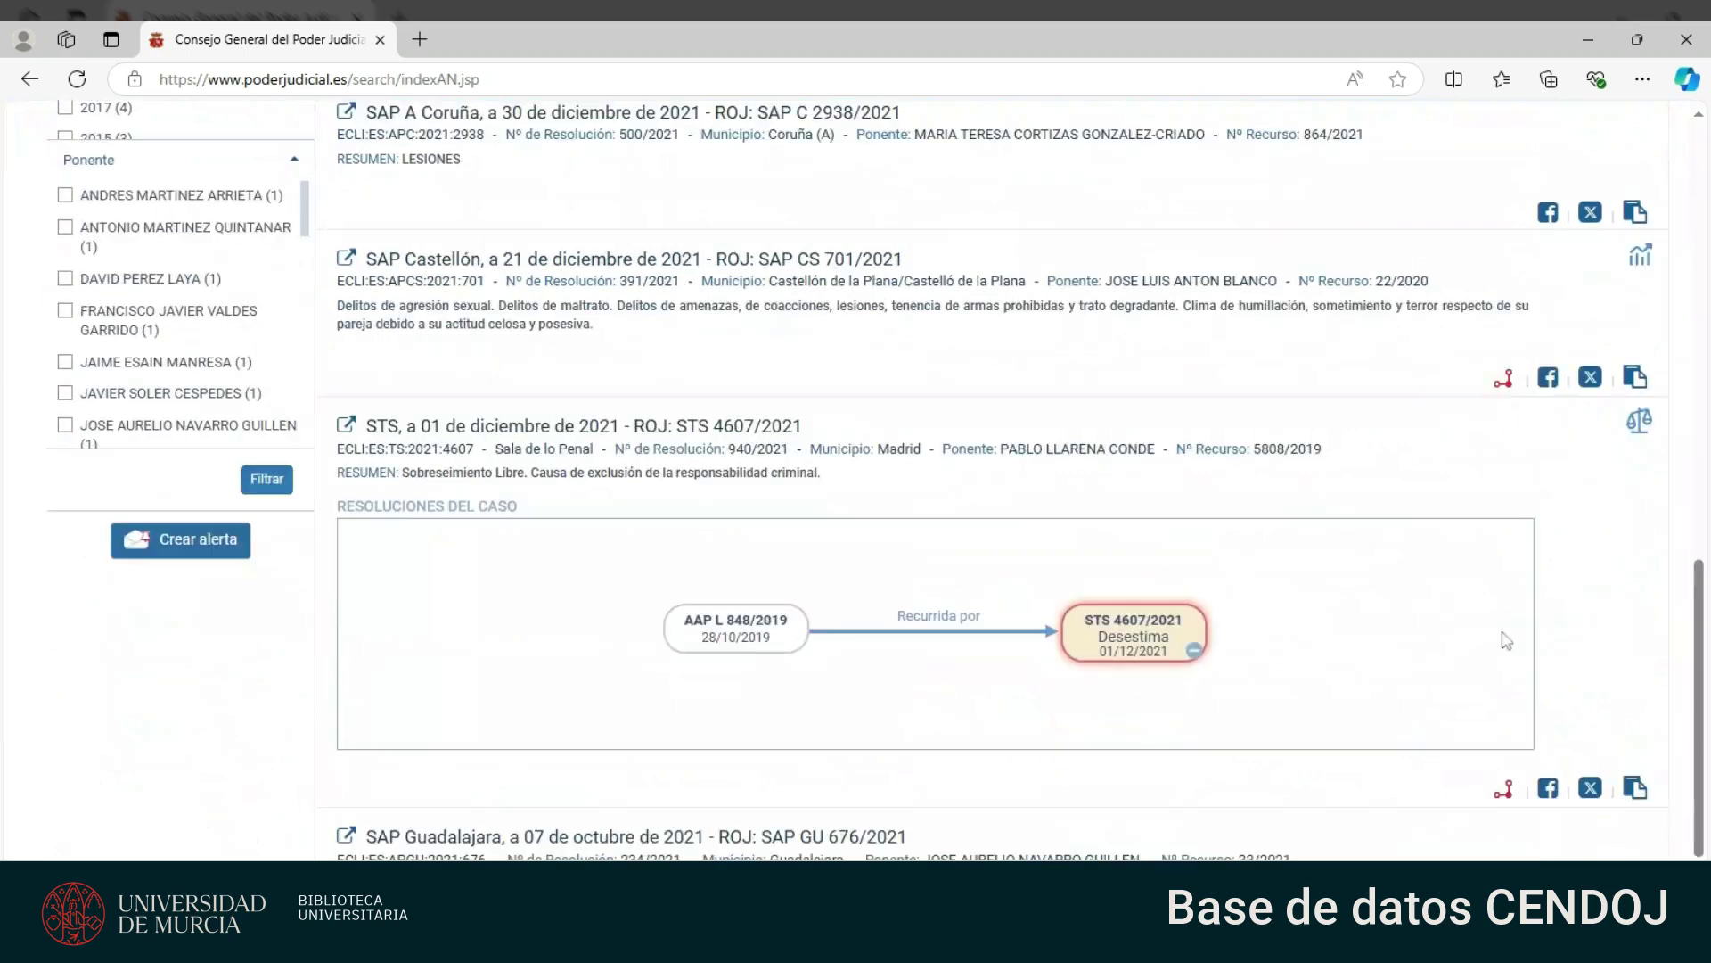
left_click(727, 636)
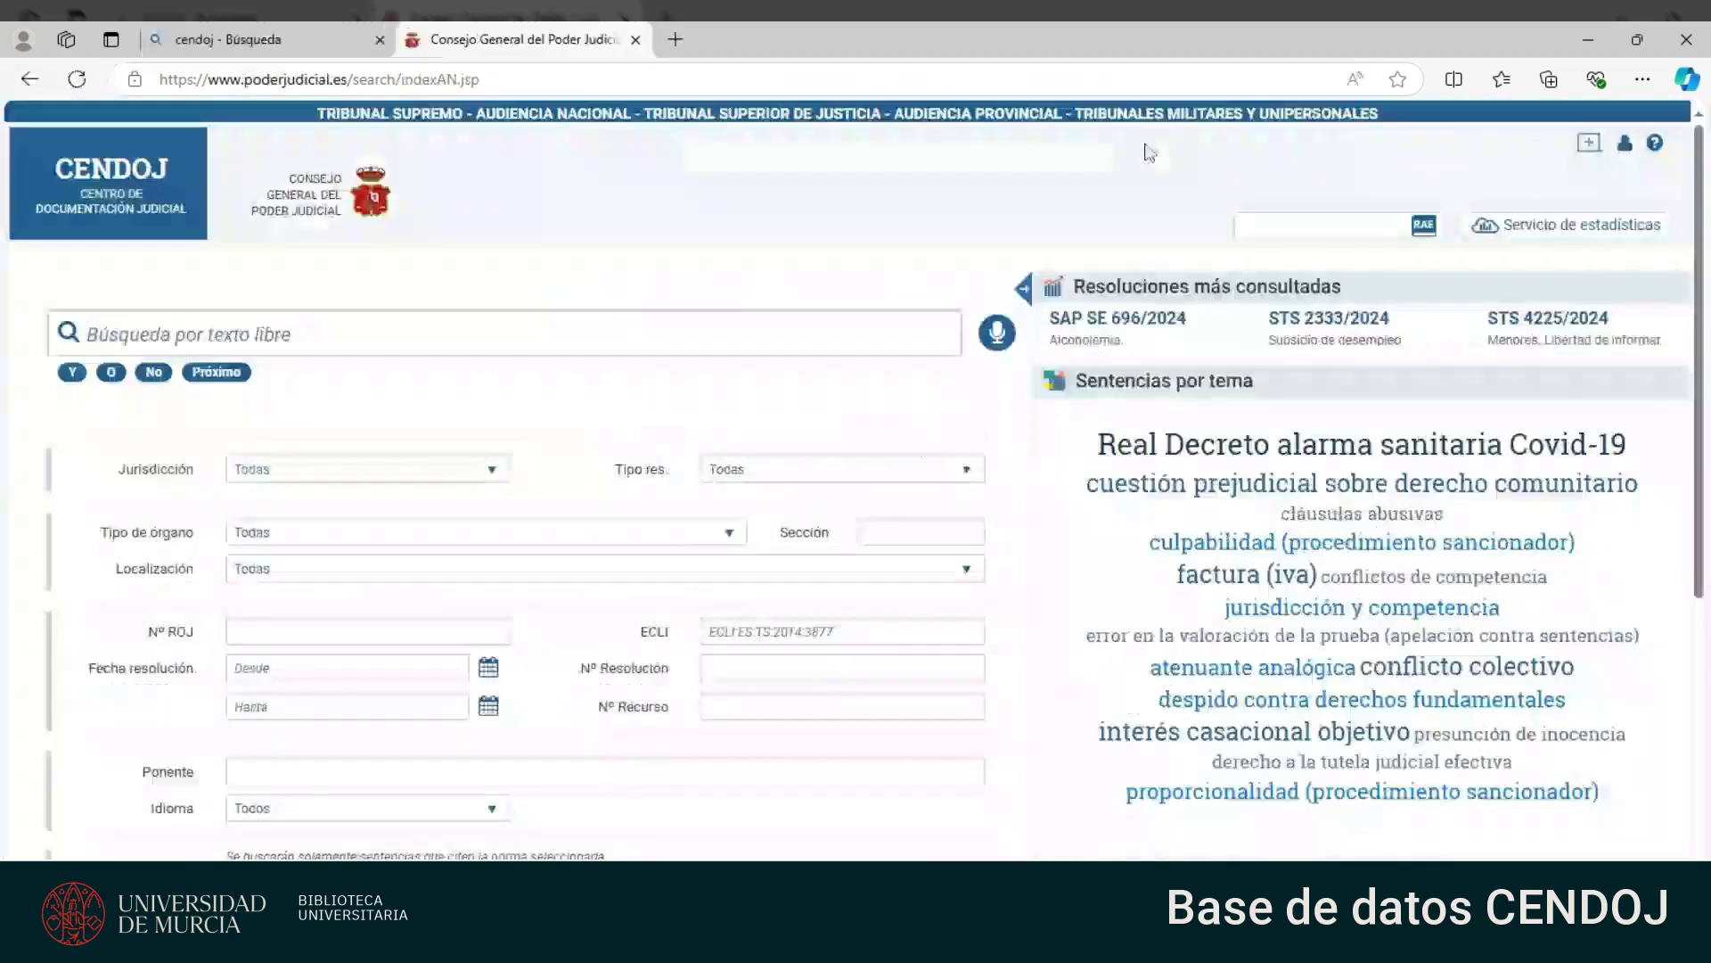
Create an alert for the "bienestar animal" search with resolution dates from 01/01/2024 to 16/10/2024
scroll(1314, 474, "down", 6)
scroll(1314, 474, "up", 6)
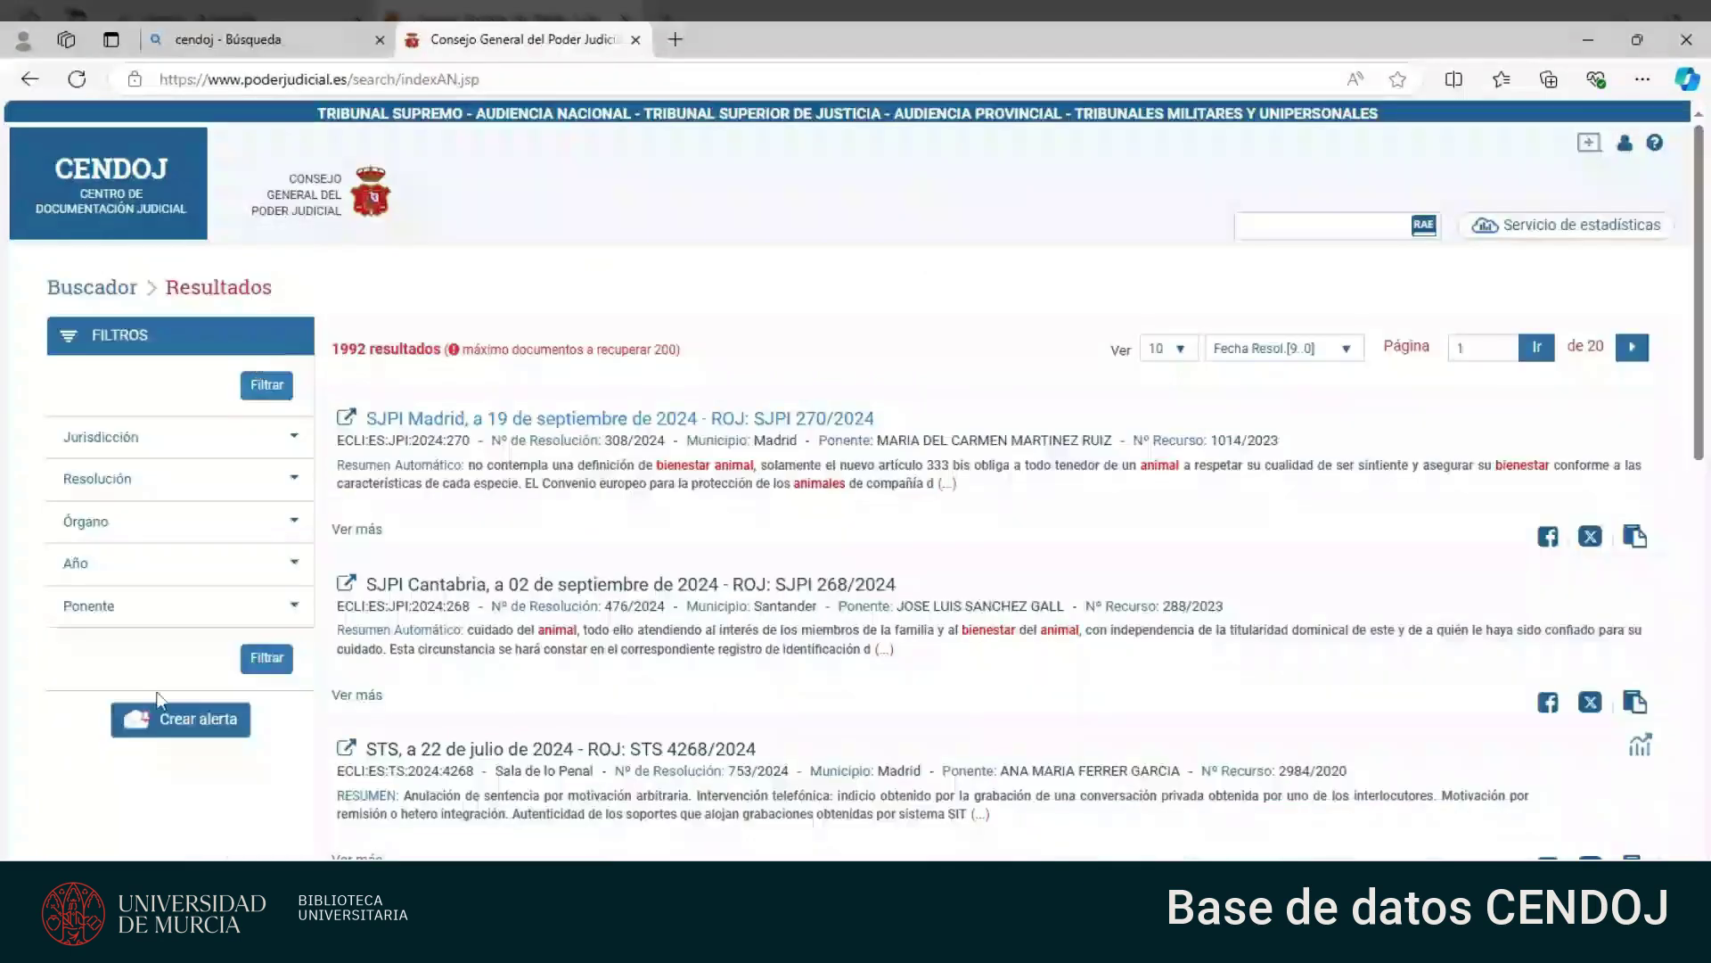
left_click(230, 572)
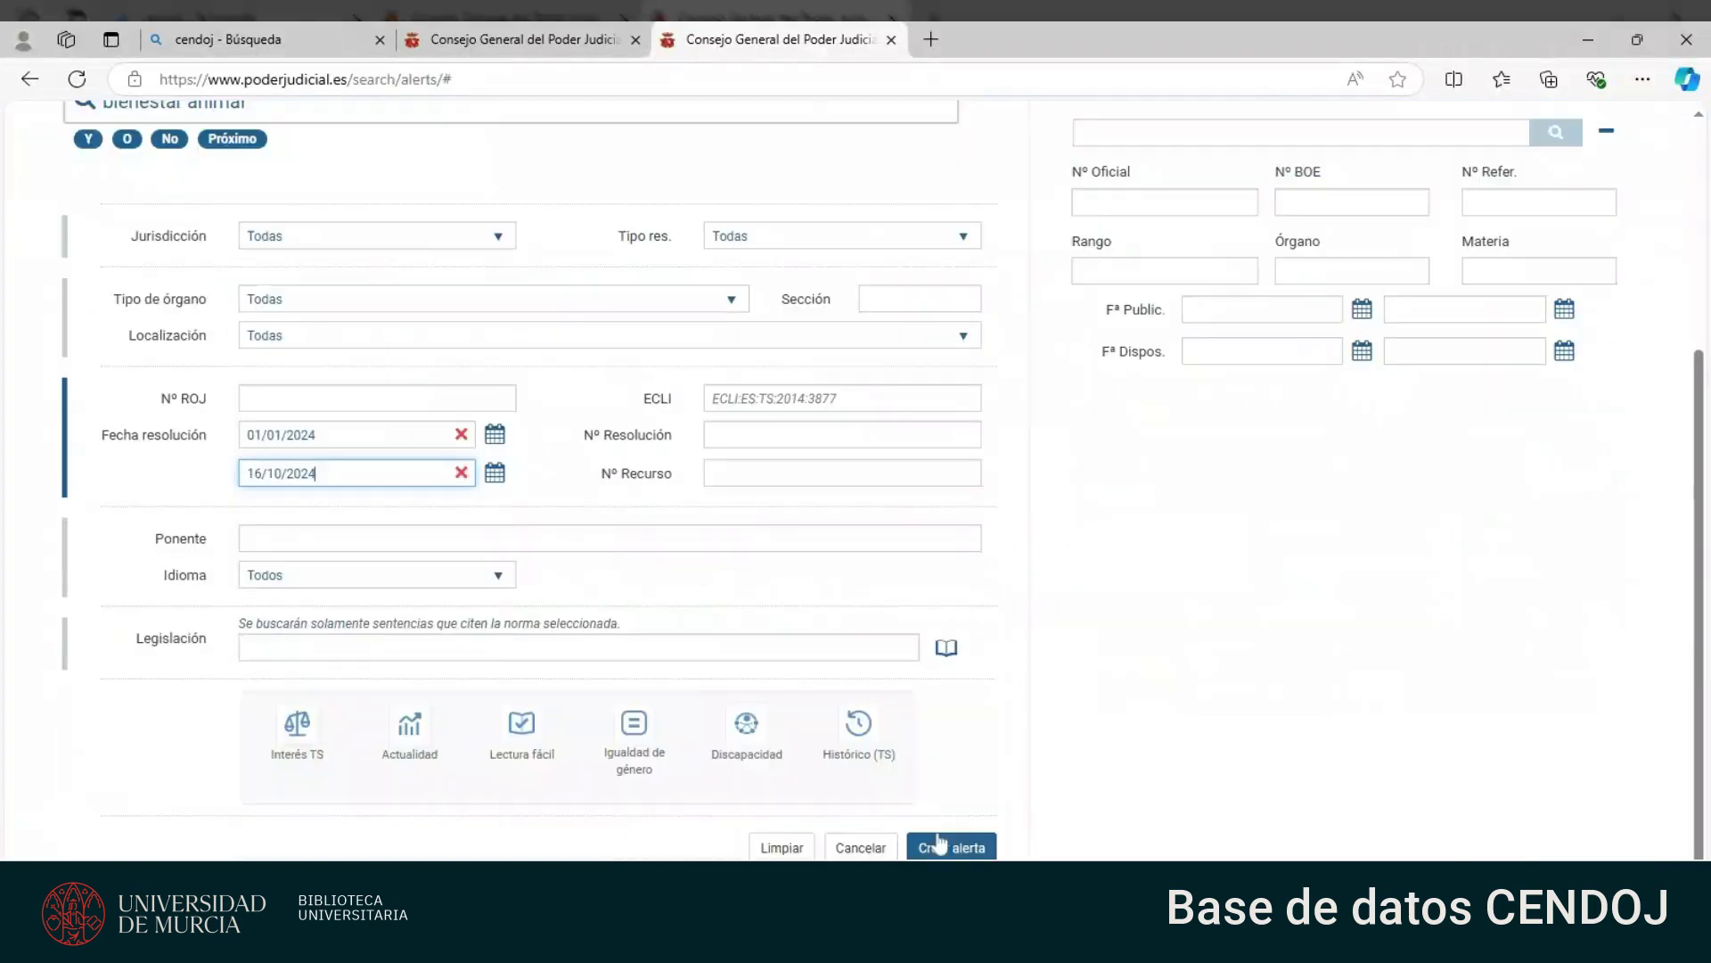
left_click(941, 845)
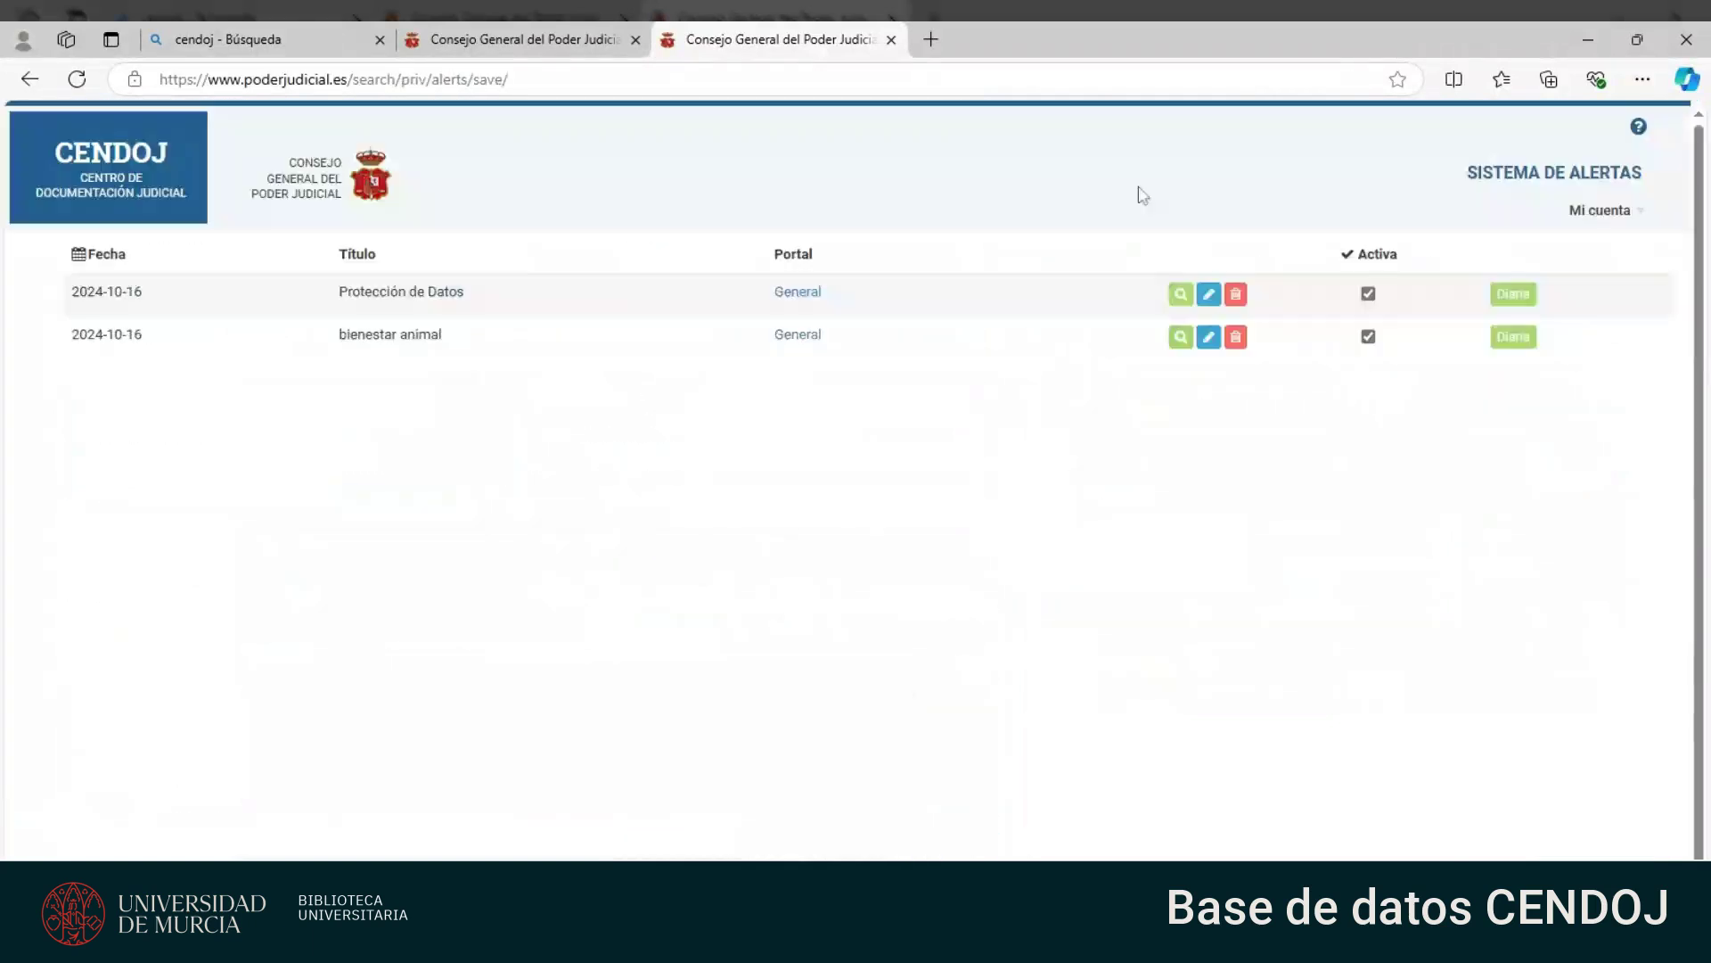